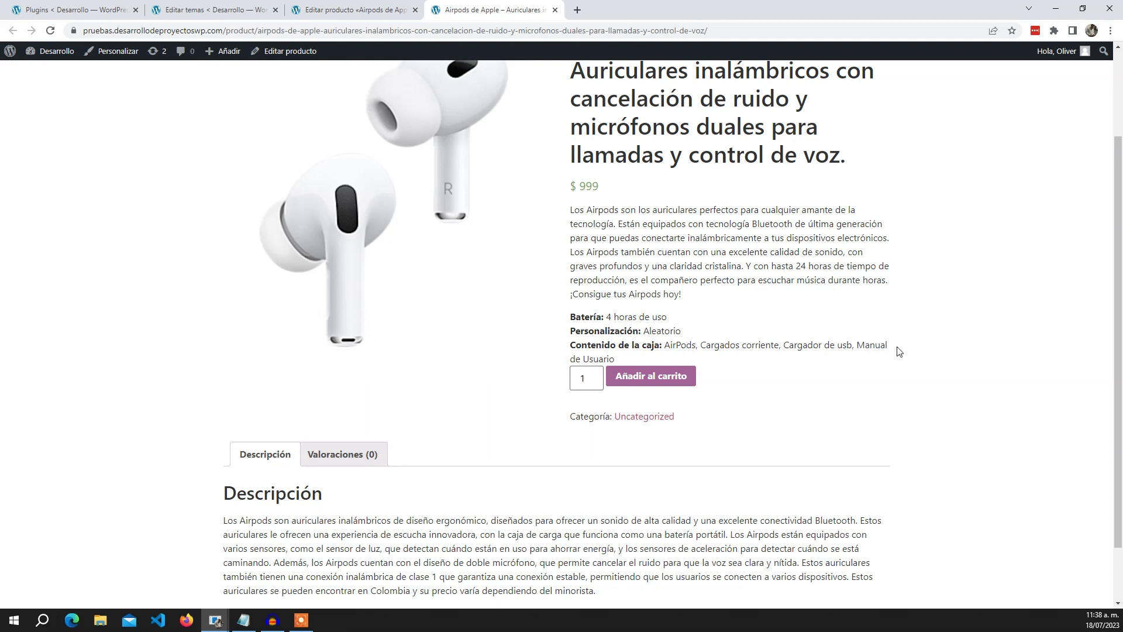
- Review the battery, personalization and box contents lines on the AirPods product page
left_click_drag(738, 346, 637, 345)
left_click(679, 345)
triple_click(759, 344)
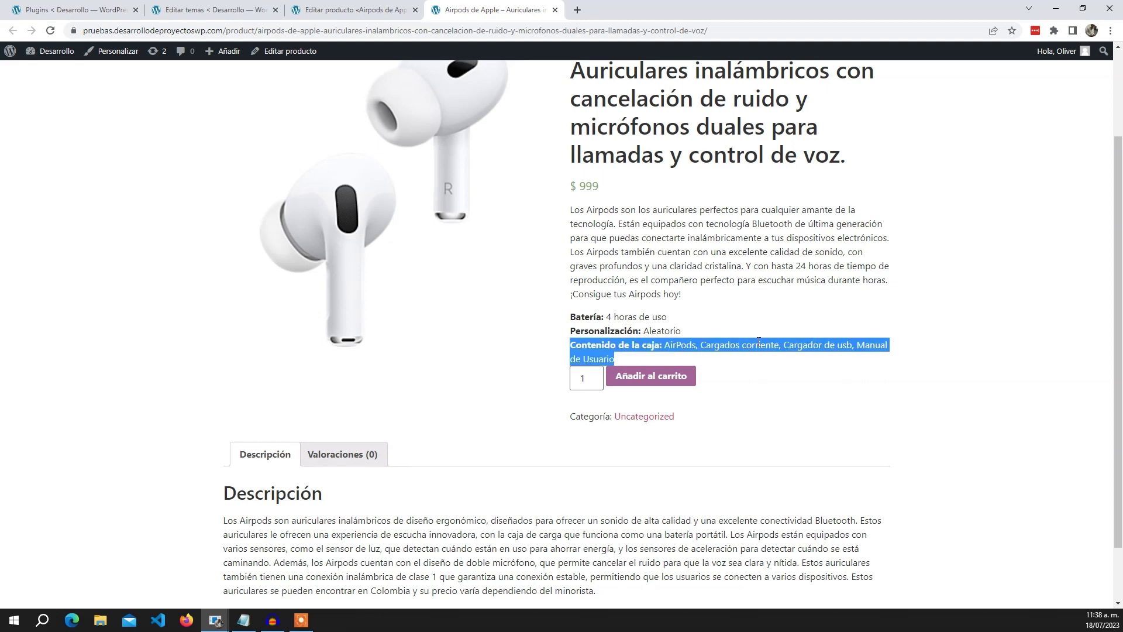
scroll(759, 342, "up", 2)
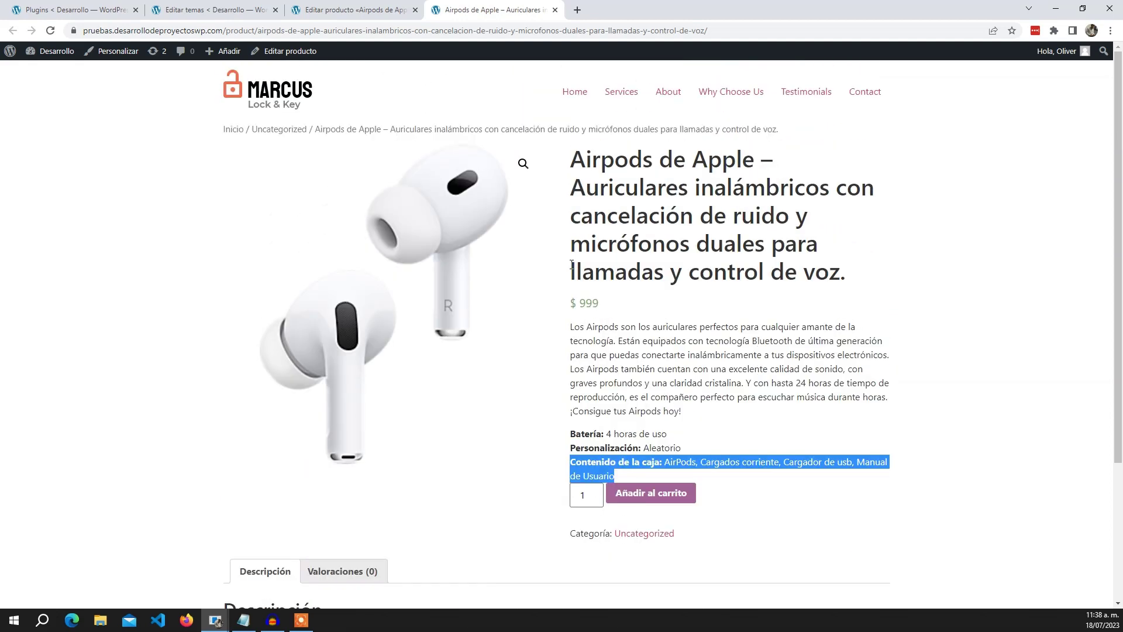
scroll(732, 252, "down", 2)
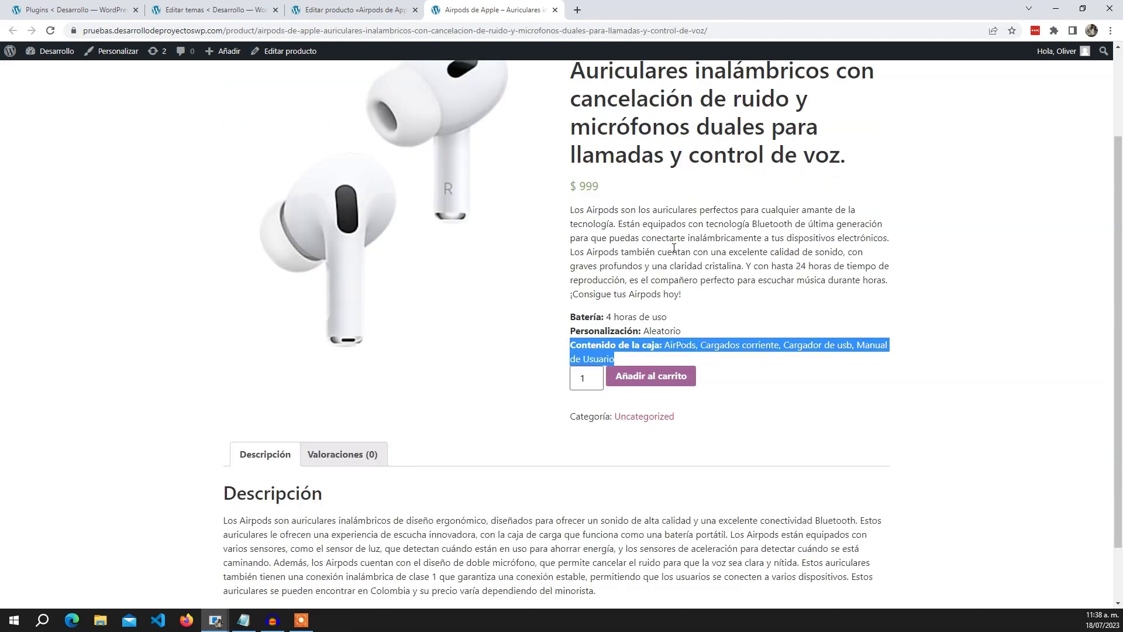
left_click(774, 308)
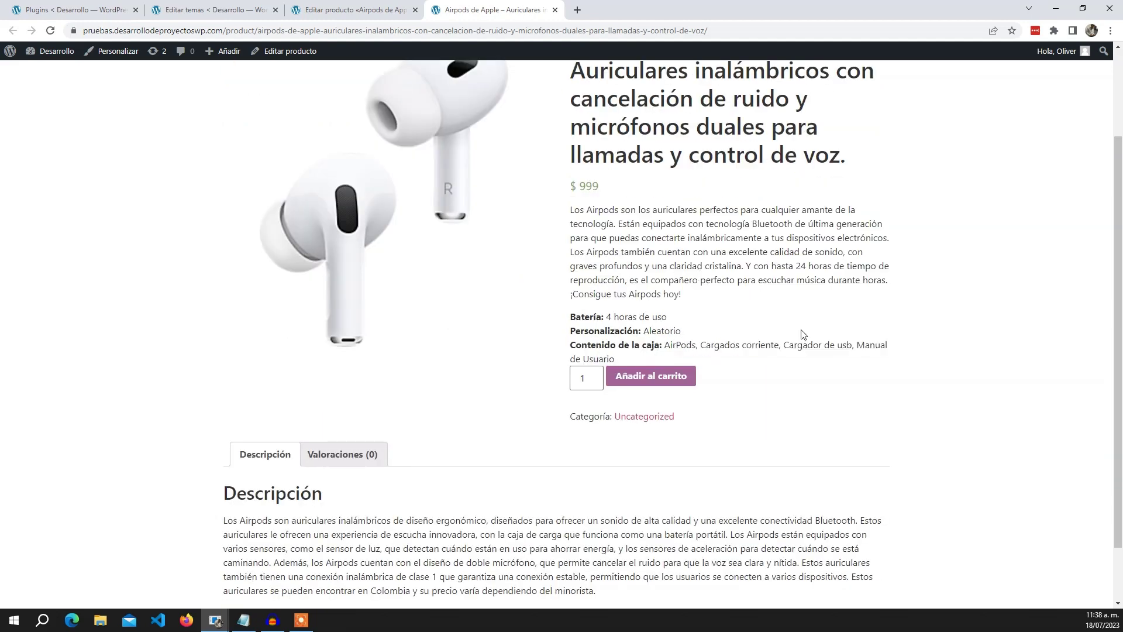
mouse_move(635, 360)
left_mouse_down()
mouse_move(570, 322)
mouse_move(652, 346)
left_mouse_up()
left_click(732, 362)
scroll(819, 318, "up", 2)
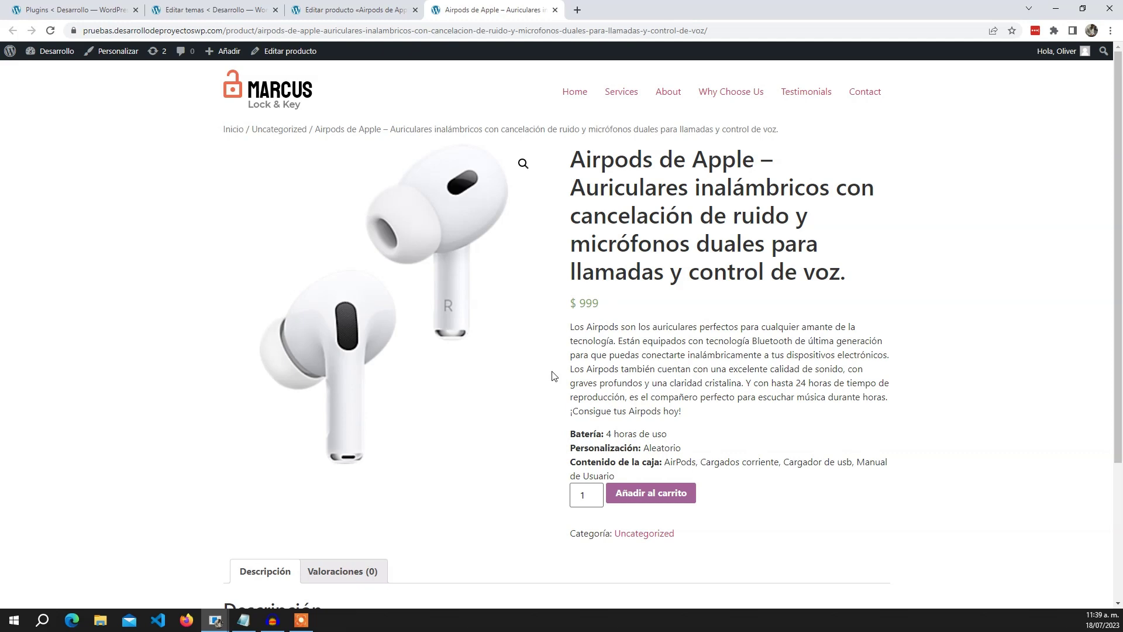
scroll(795, 396, "down", 2)
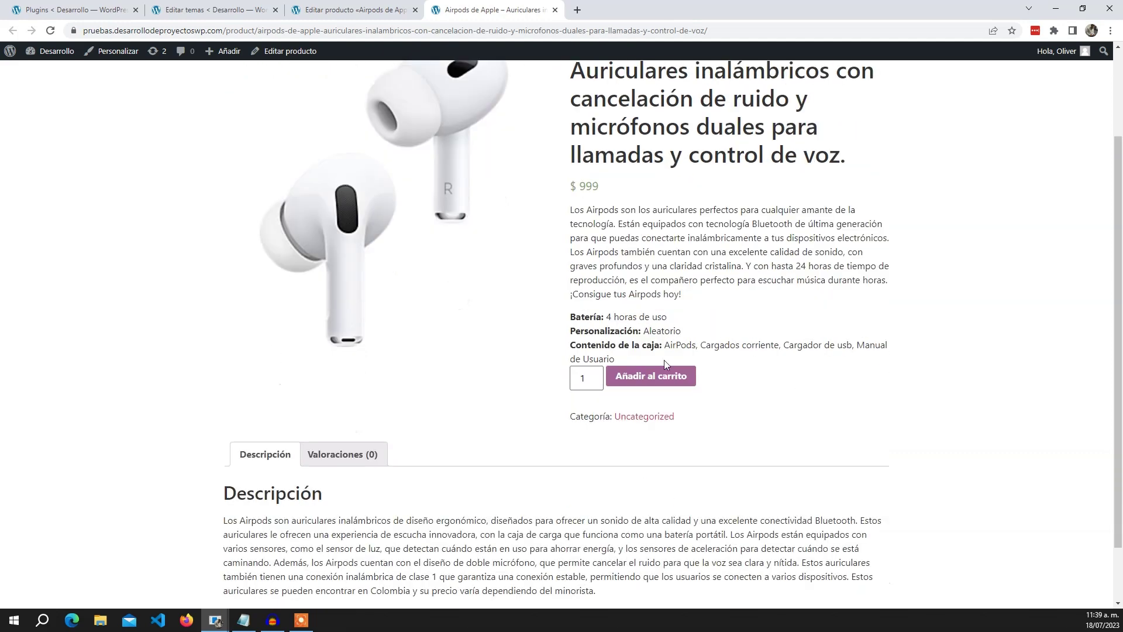
left_click_drag(665, 360, 572, 317)
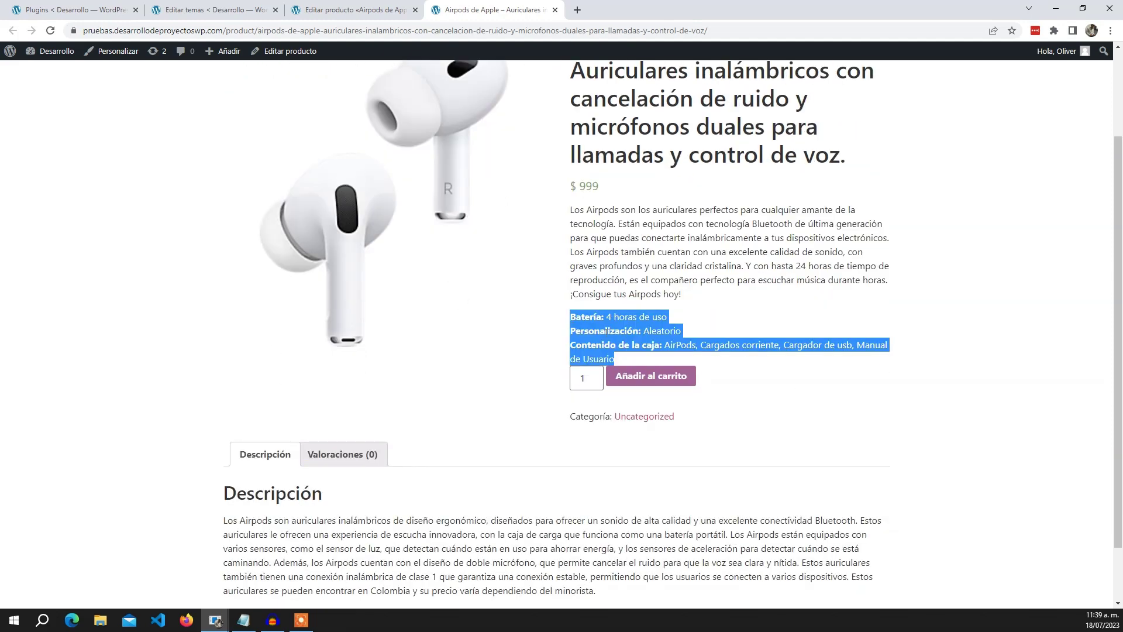
left_click(622, 338)
left_click_drag(617, 361, 572, 315)
left_click(658, 349)
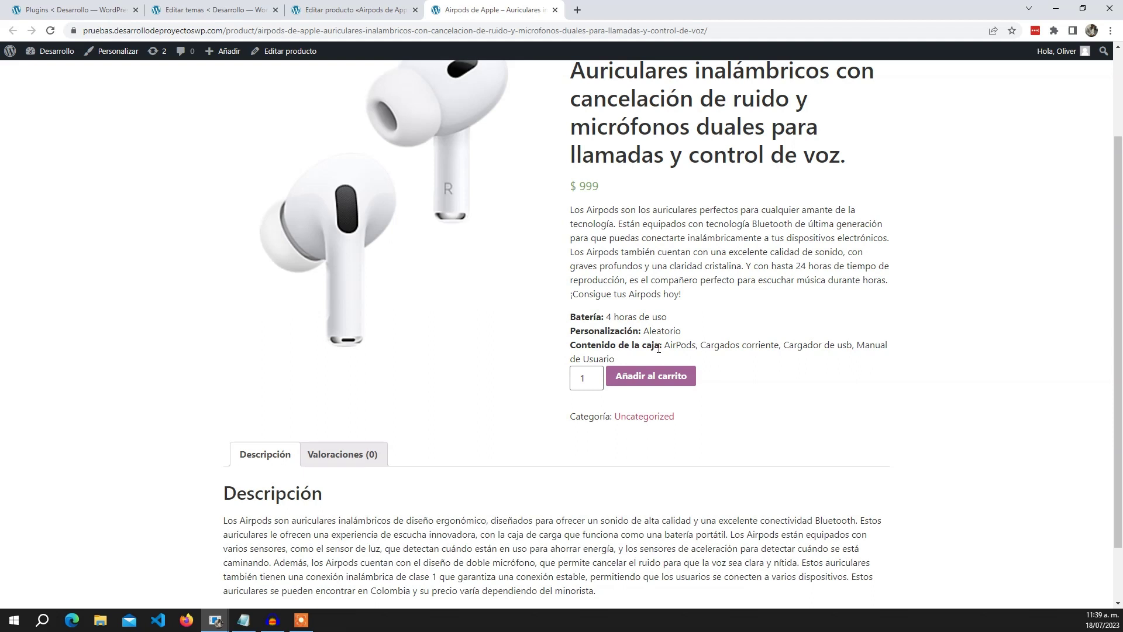
left_click_drag(617, 360, 584, 328)
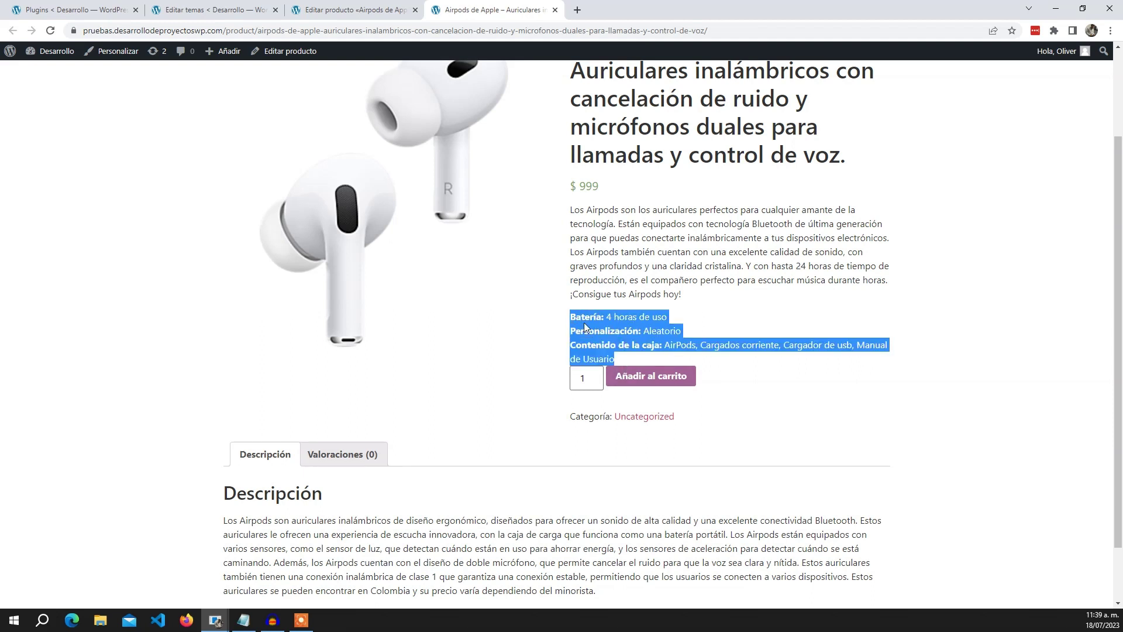
left_click(632, 338)
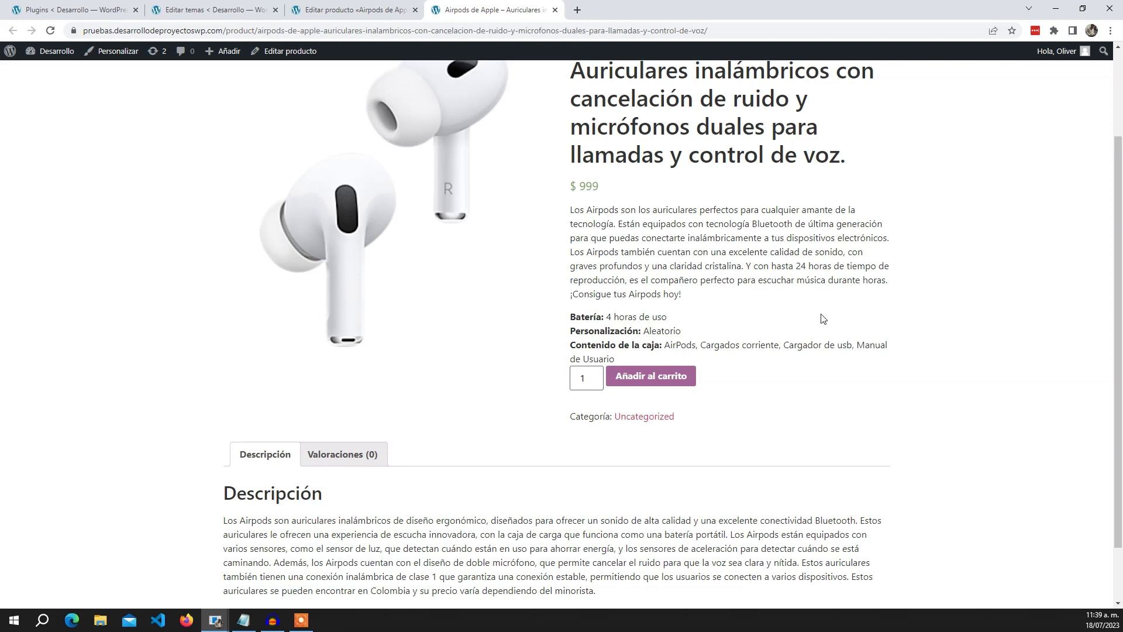
- Compare the battery line with the product title and short description on the AirPods page
left_click_drag(585, 316, 639, 317)
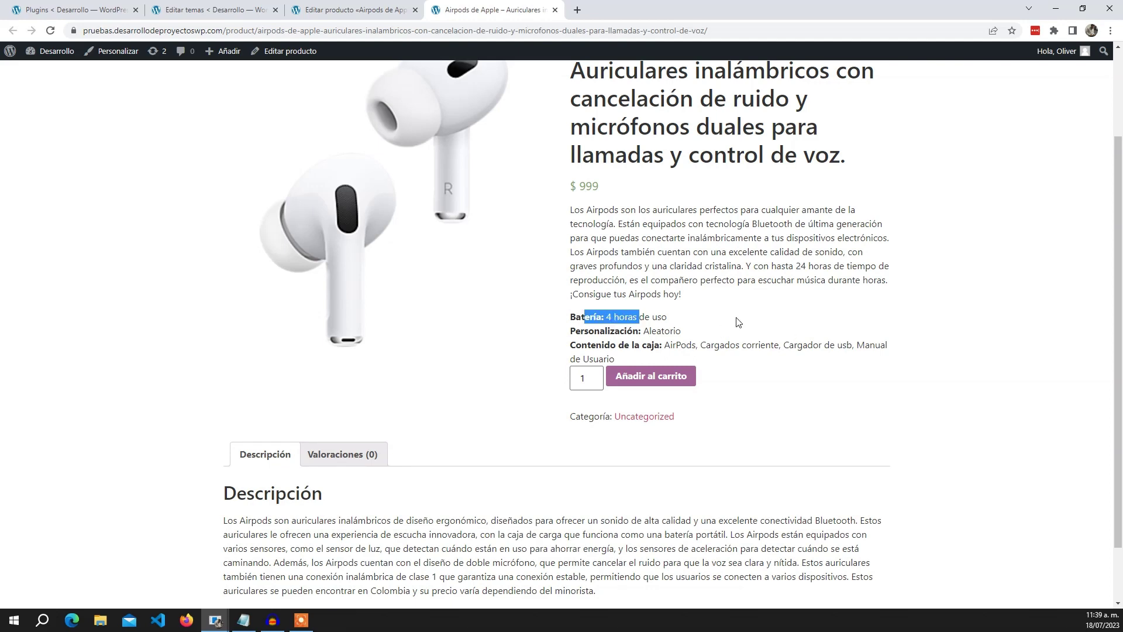
left_click(736, 318)
scroll(736, 317, "up", 1)
scroll(738, 320, "up", 1)
left_click_drag(614, 112, 713, 143)
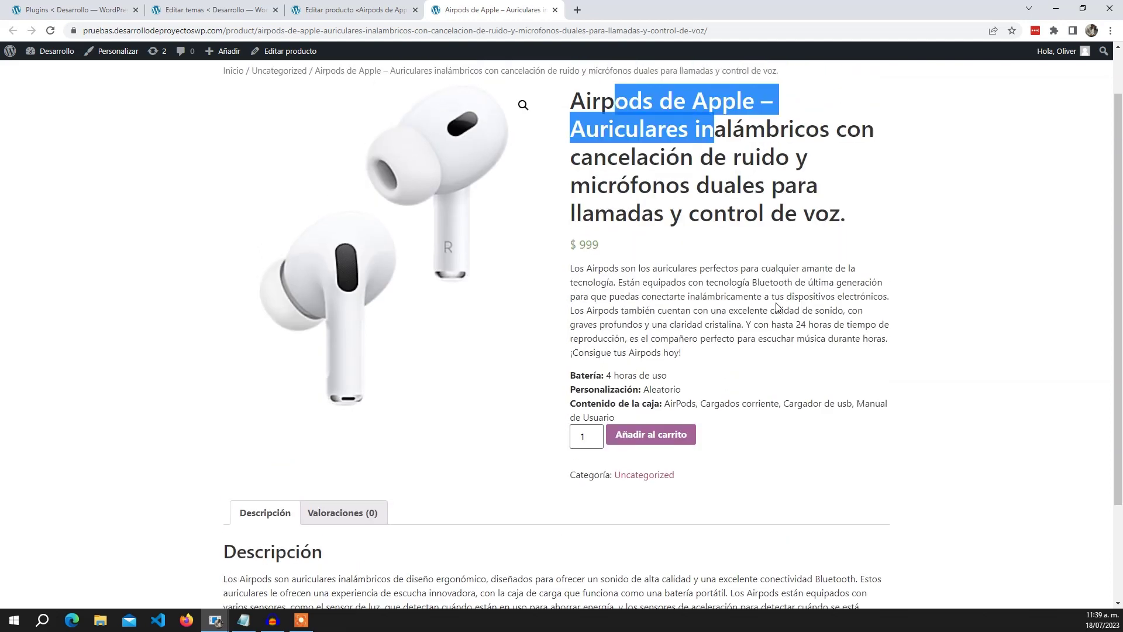
scroll(778, 307, "down", 1)
triple_click(563, 316)
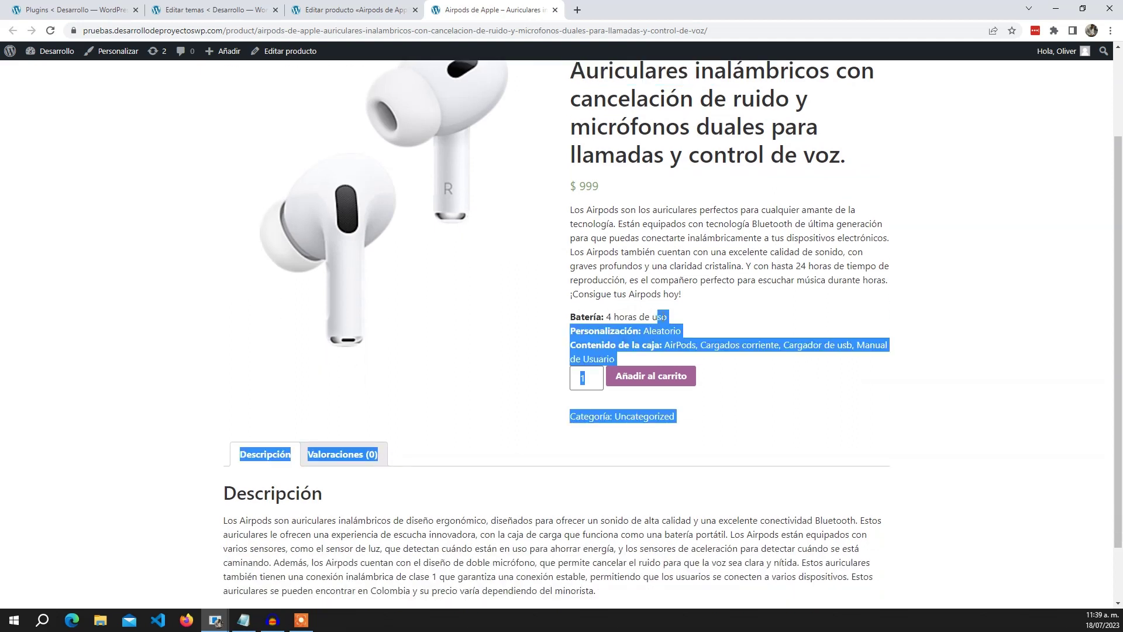
left_click(603, 314)
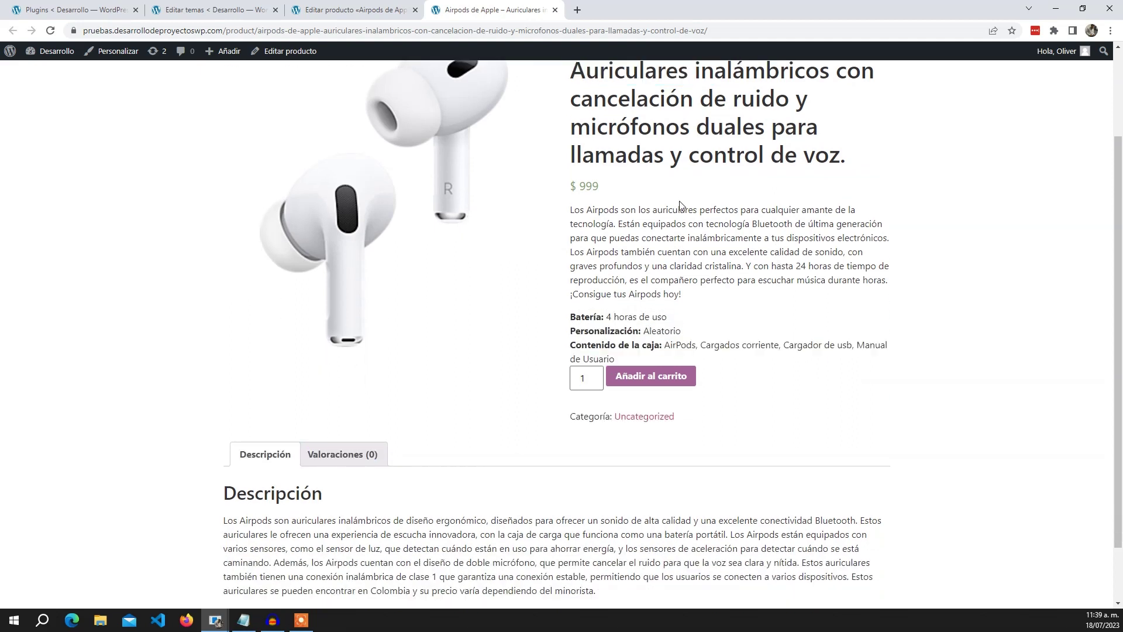
left_click_drag(680, 210, 785, 268)
left_click(785, 268)
- Check the Battery, Personalización and Contenido de la caja fields in the product editor against the public product page
left_click(341, 7)
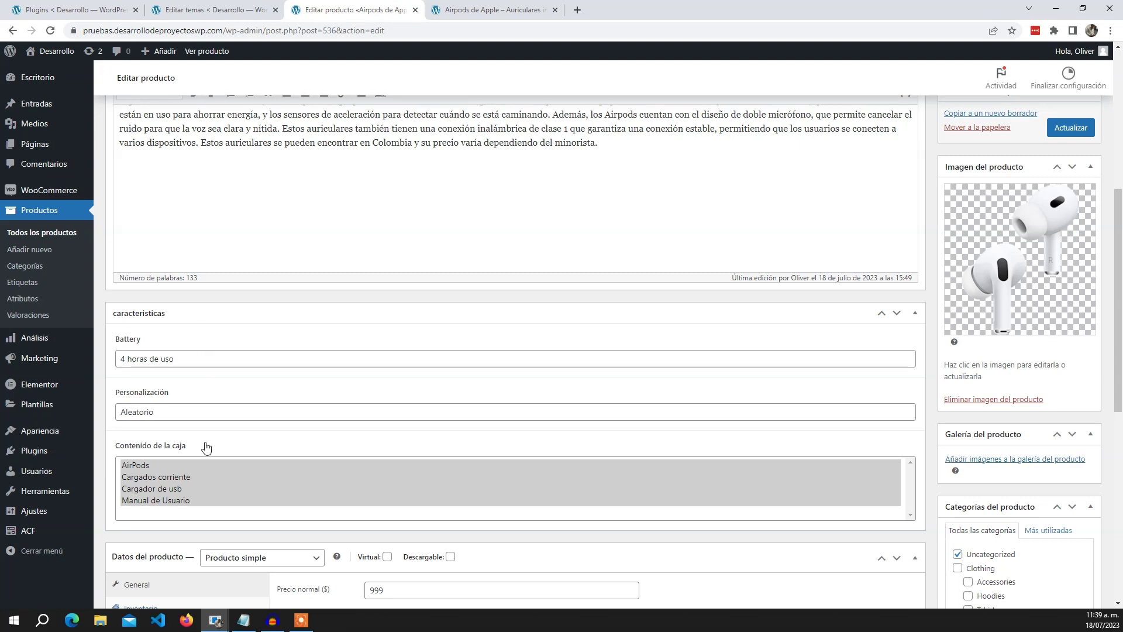
left_click(468, 10)
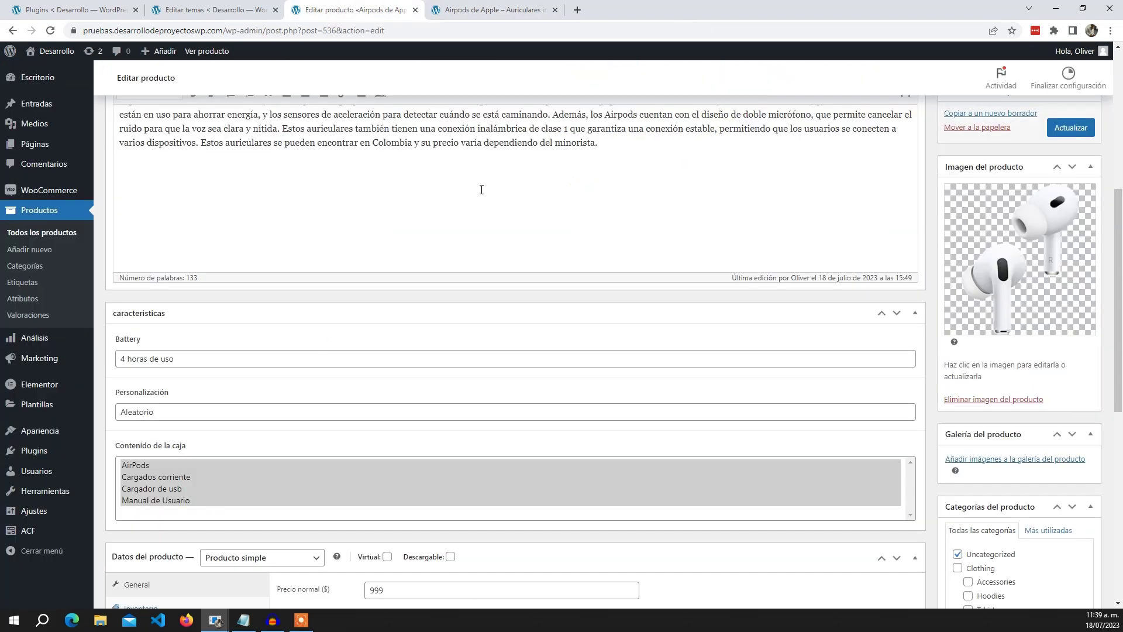
left_click(357, 10)
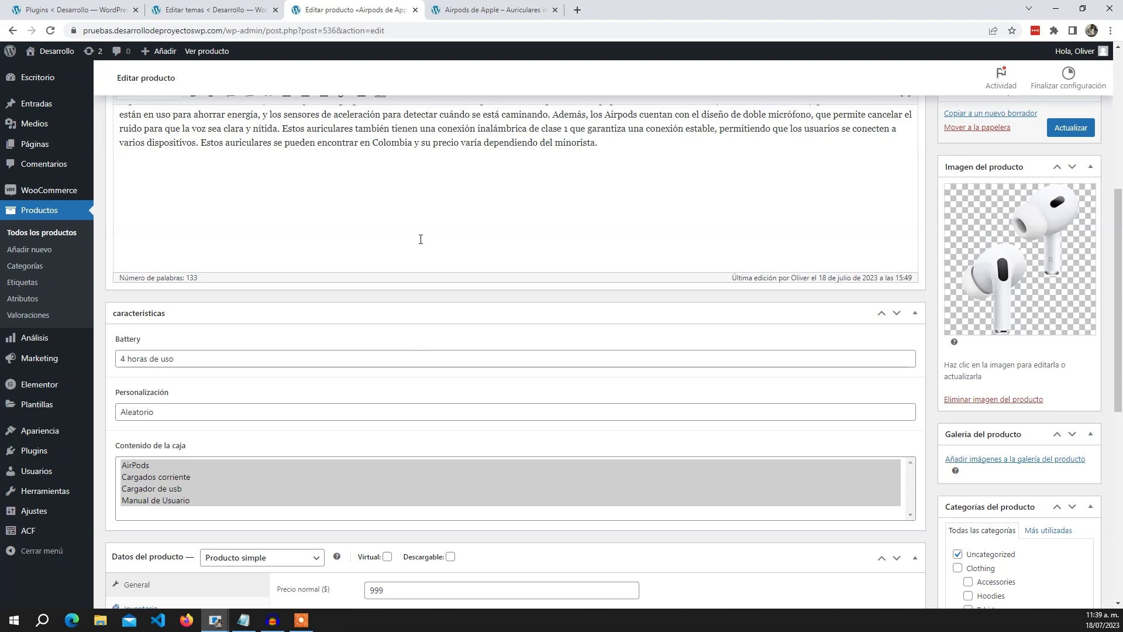
left_click(205, 359)
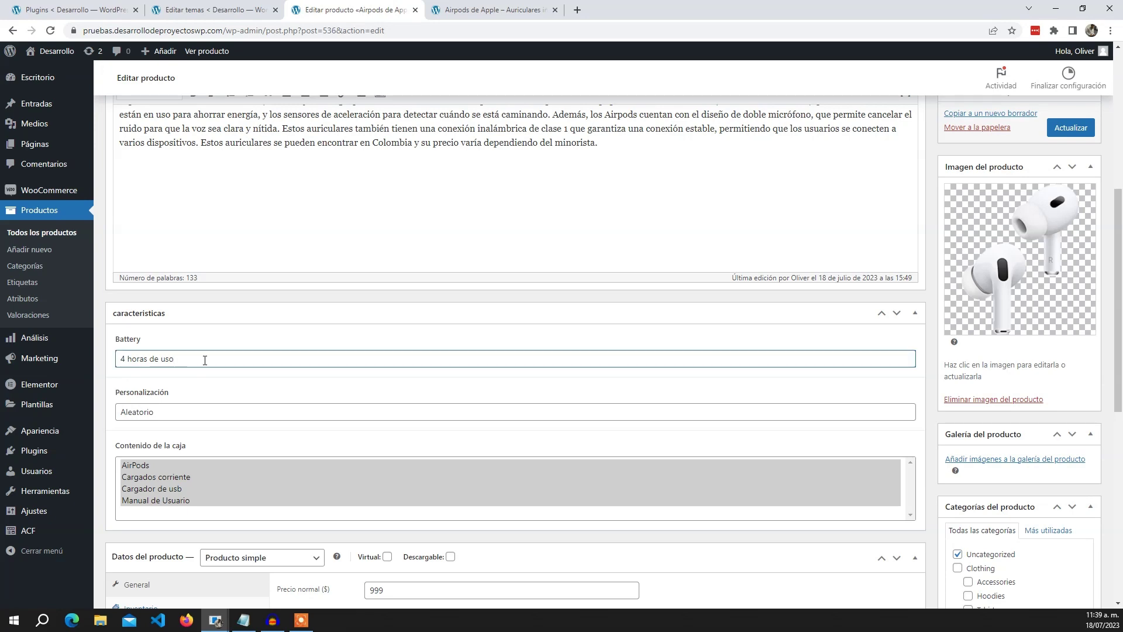
left_click(459, 11)
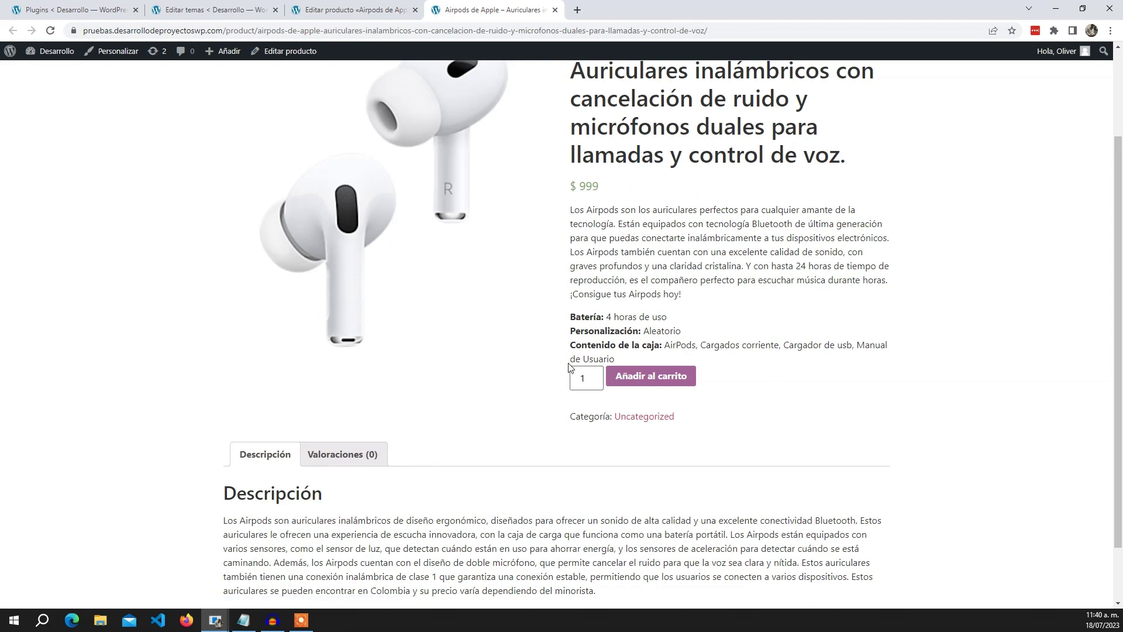
- Search the plugin directory for "Advanced Custom Fields" and activate that plugin
left_click(86, 6)
double_click(163, 238)
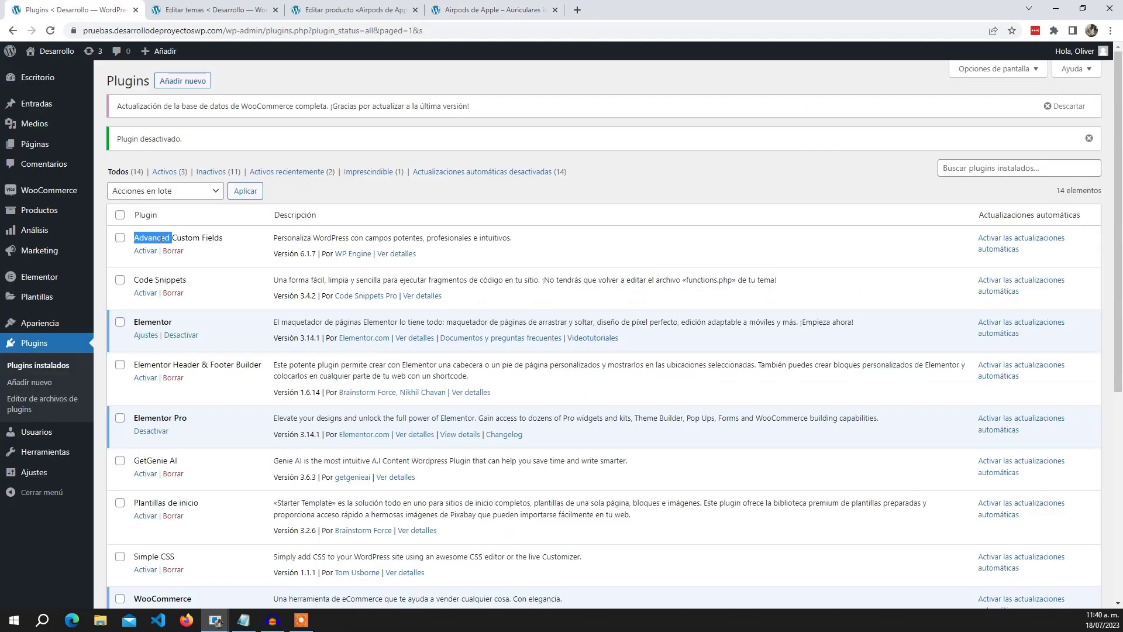
left_click_drag(162, 238, 219, 235)
key("ctrl+c")
left_click(179, 80)
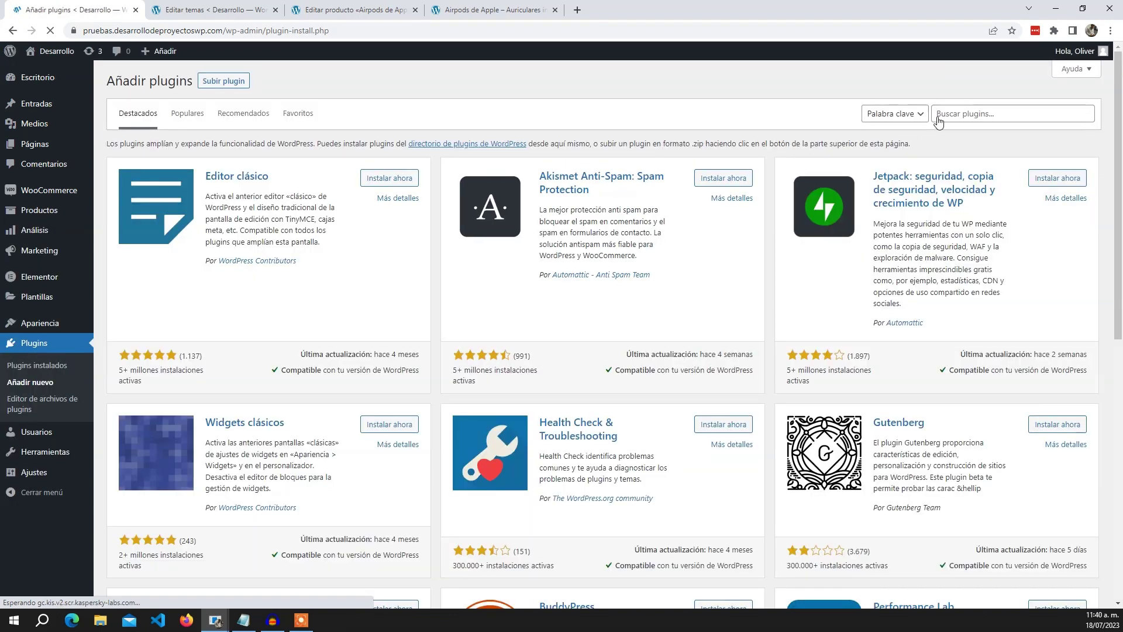
left_click(940, 114)
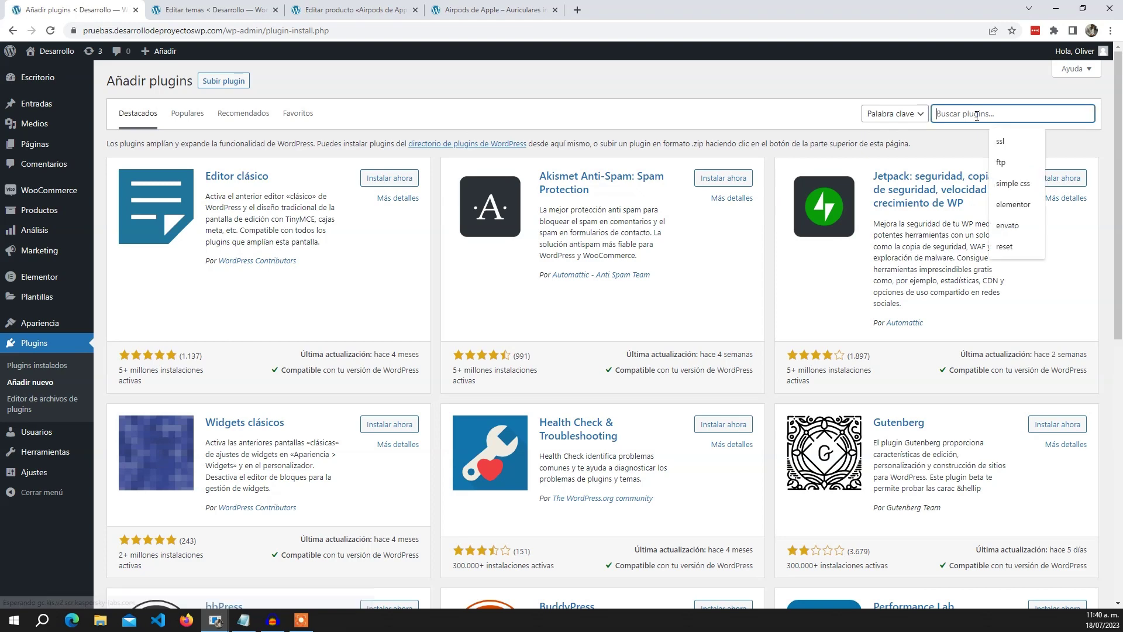
type("Advanced Custom Fields")
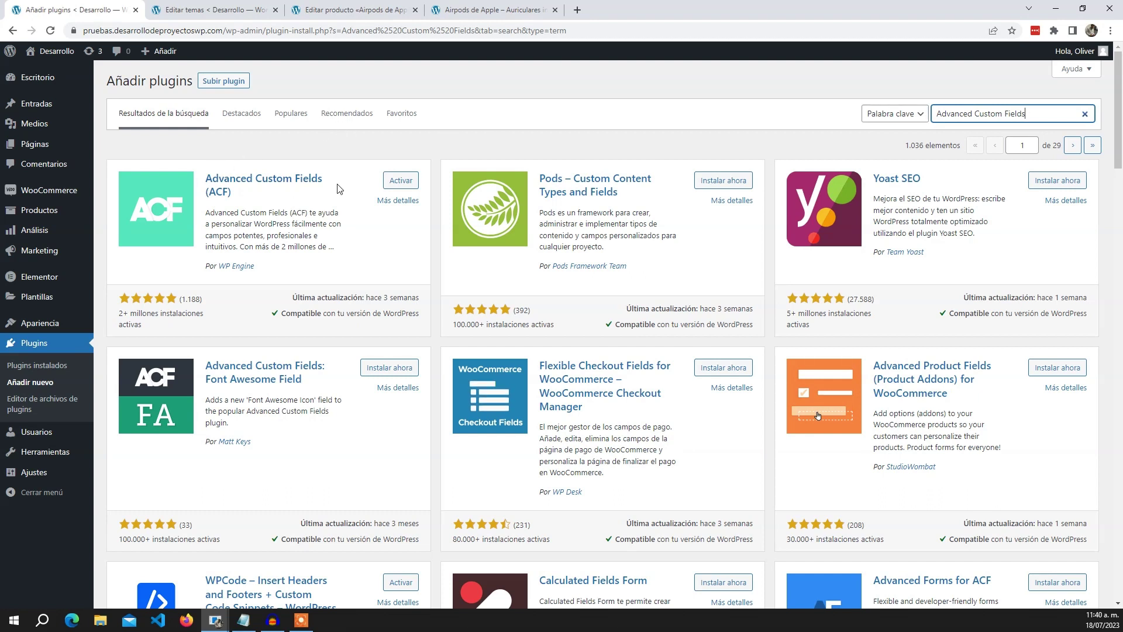
left_click(392, 182)
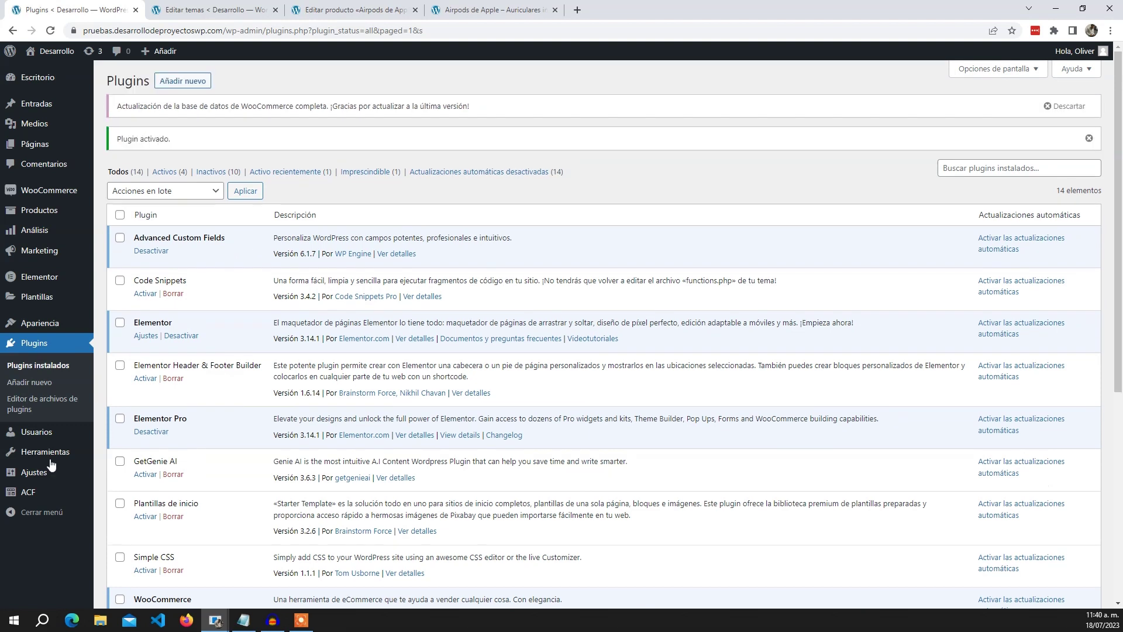
- Open the ACF field groups and send the existing caracteristicas group to the trash
mouse_move(46, 497)
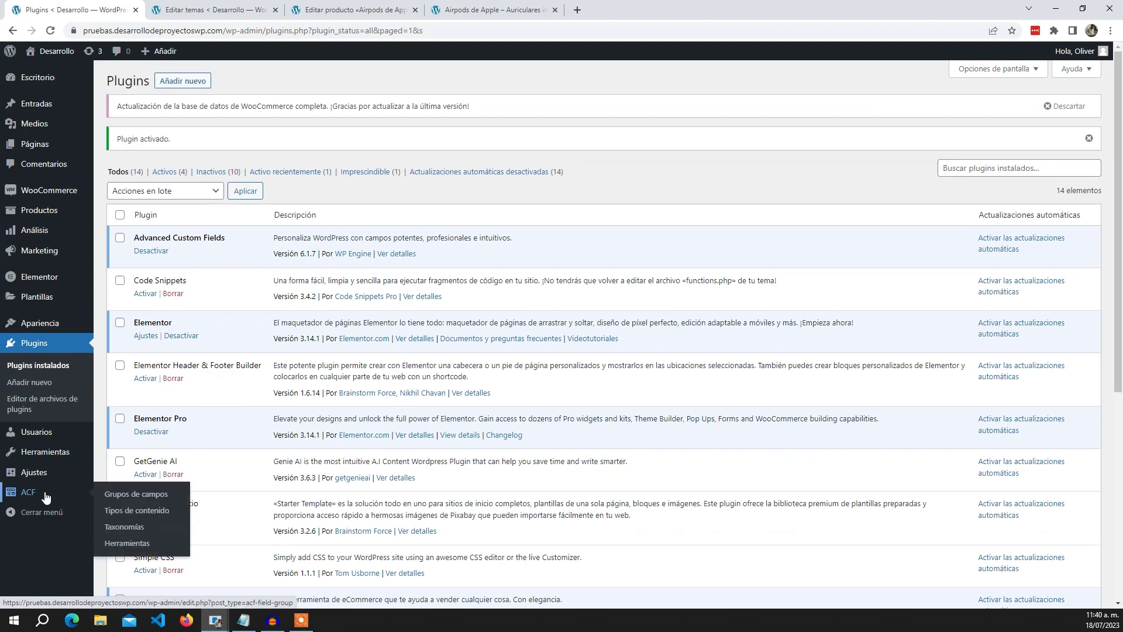
left_click(119, 501)
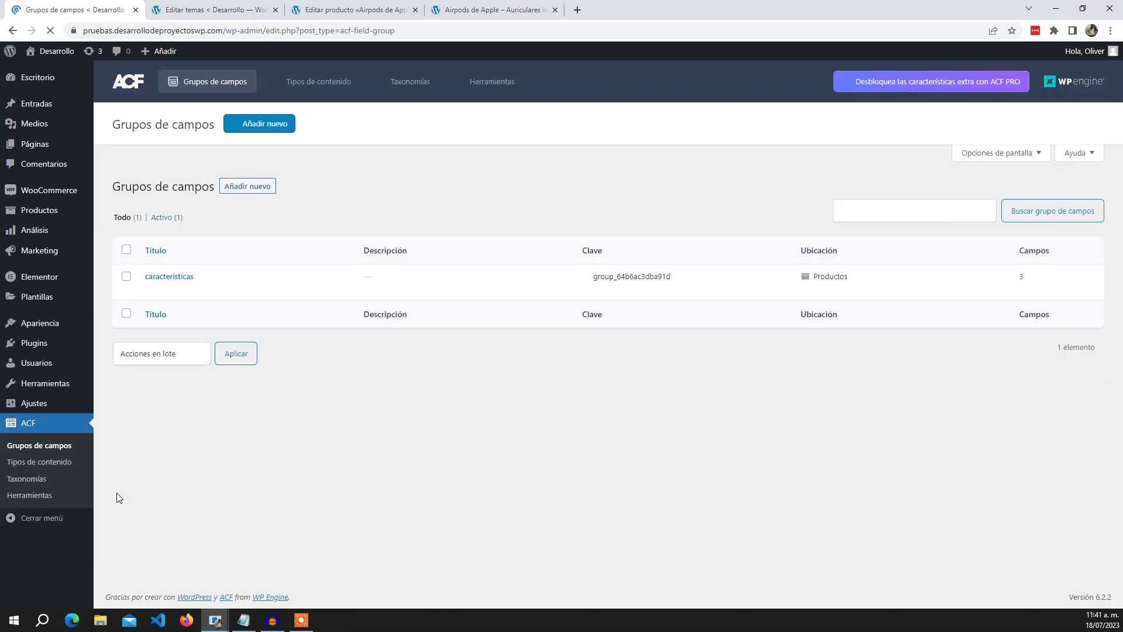
left_click(491, 9)
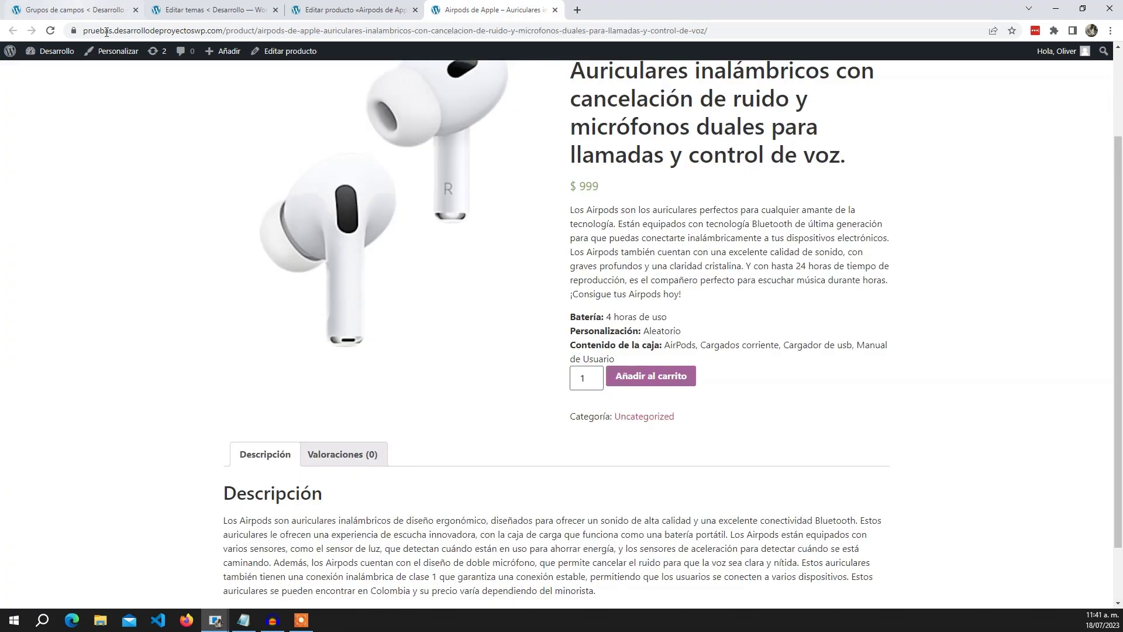
left_click(105, 10)
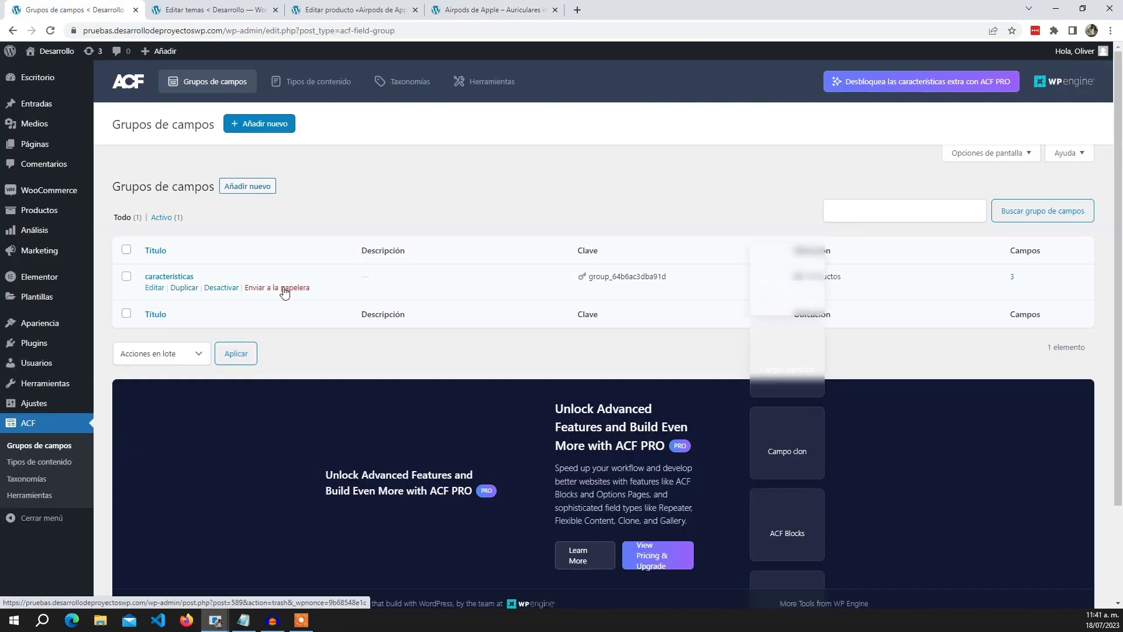
left_click(284, 287)
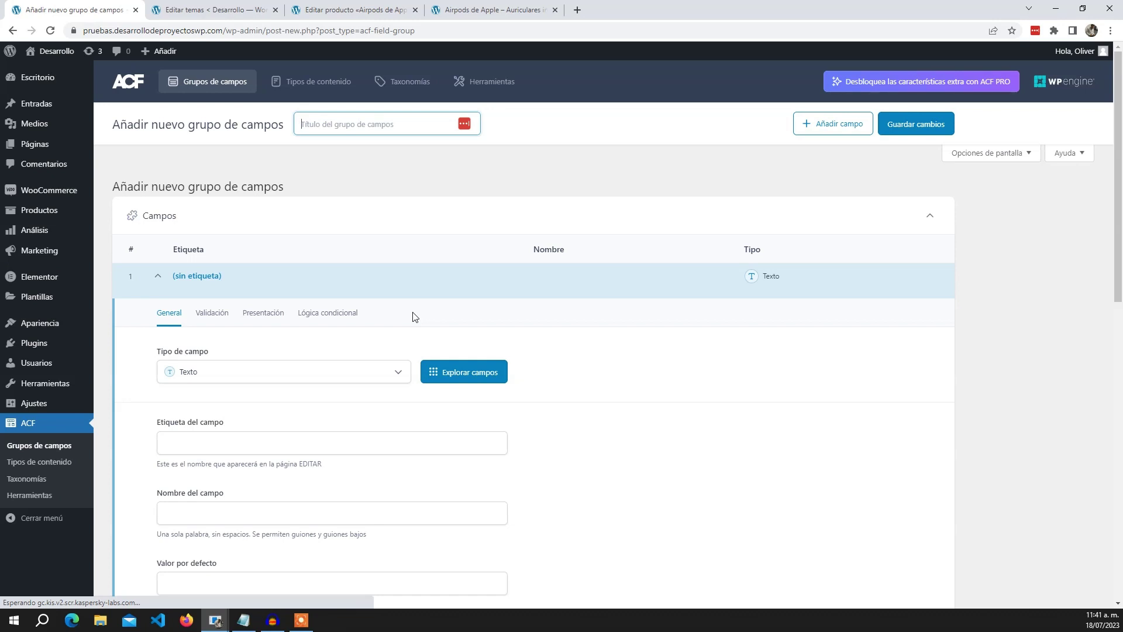
- Title the new ACF field group "caracteristicas"
key("ctrl+v")
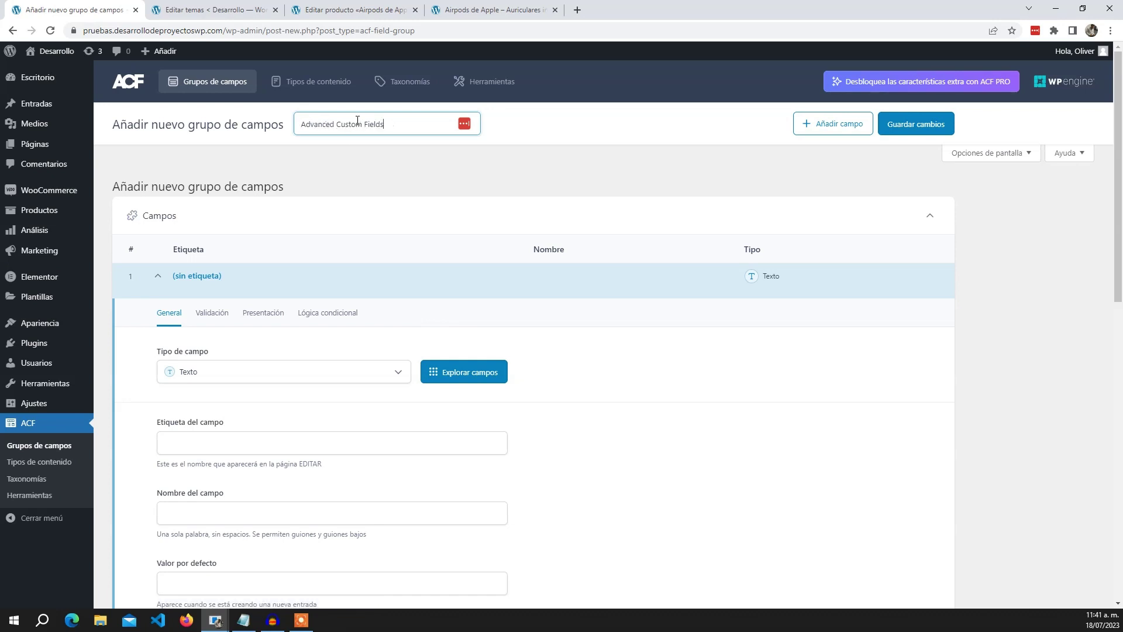
key("ctrl+a")
type("ca")
- Examine the caracteristicas box in the AirPods product editor, and return to the first field of the new field group
left_click(340, 10)
scroll(318, 293, "up", 2)
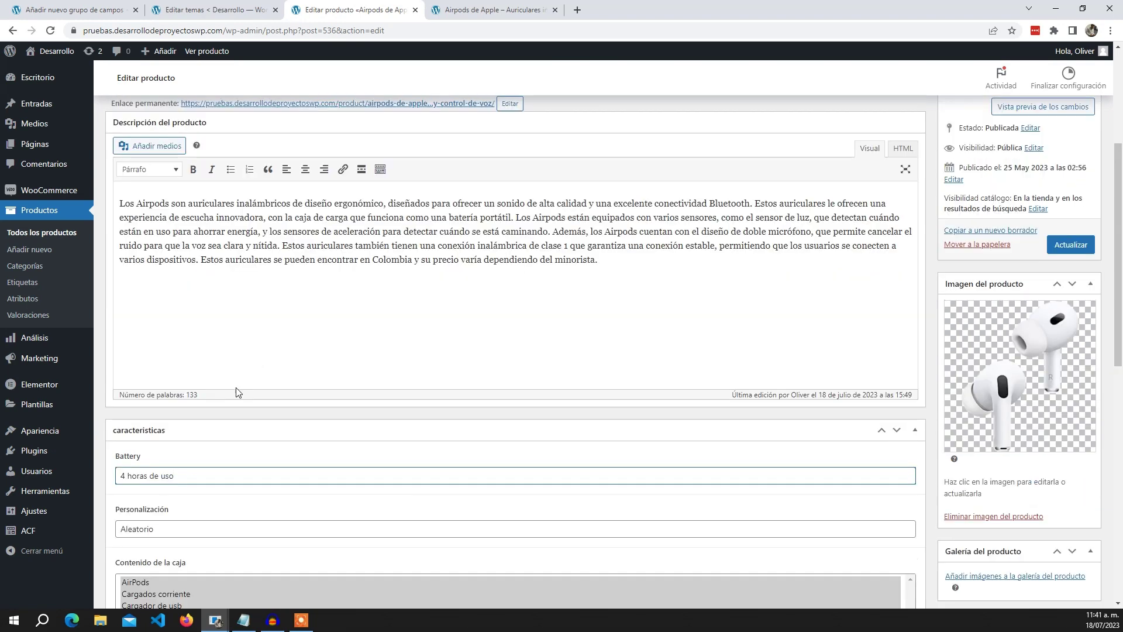
scroll(236, 392, "down", 1)
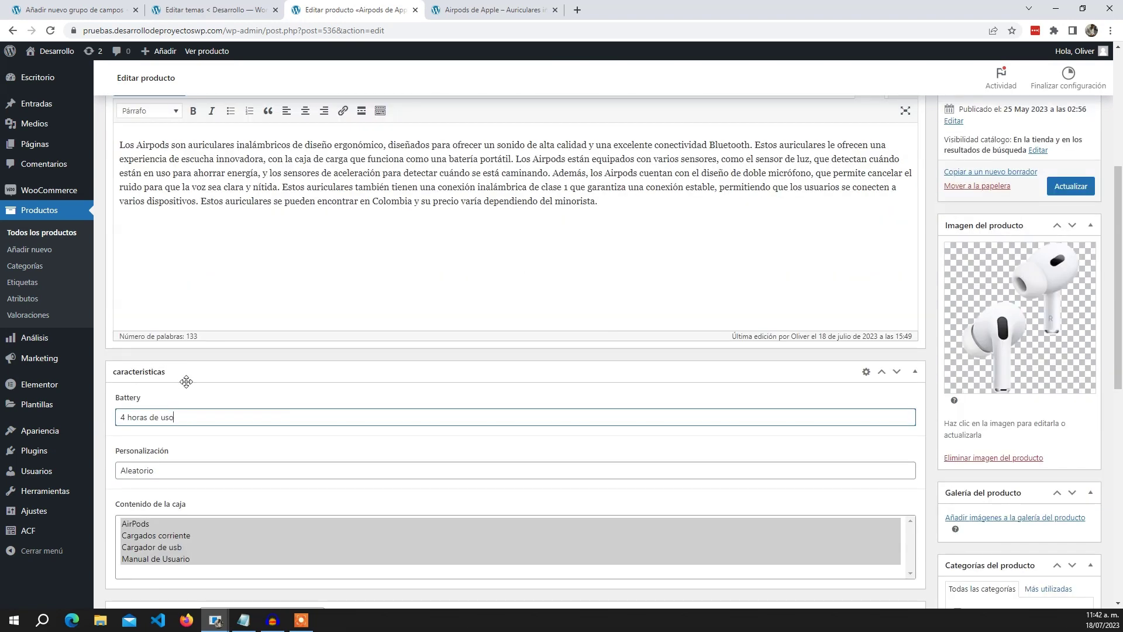
left_click(222, 375)
left_click(176, 373)
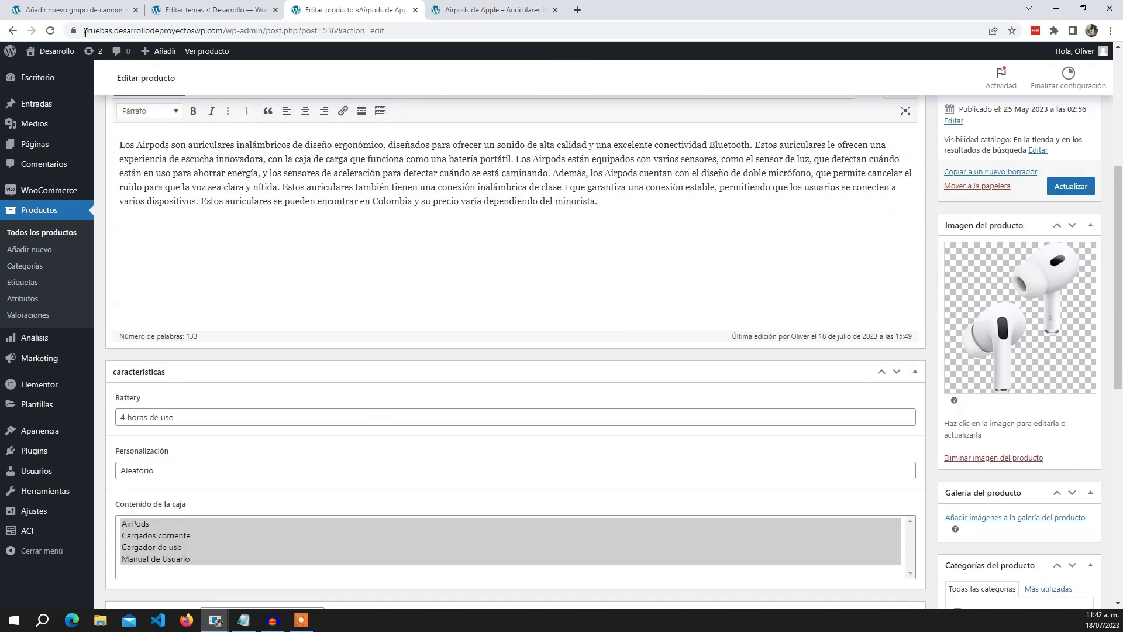
left_click(69, 7)
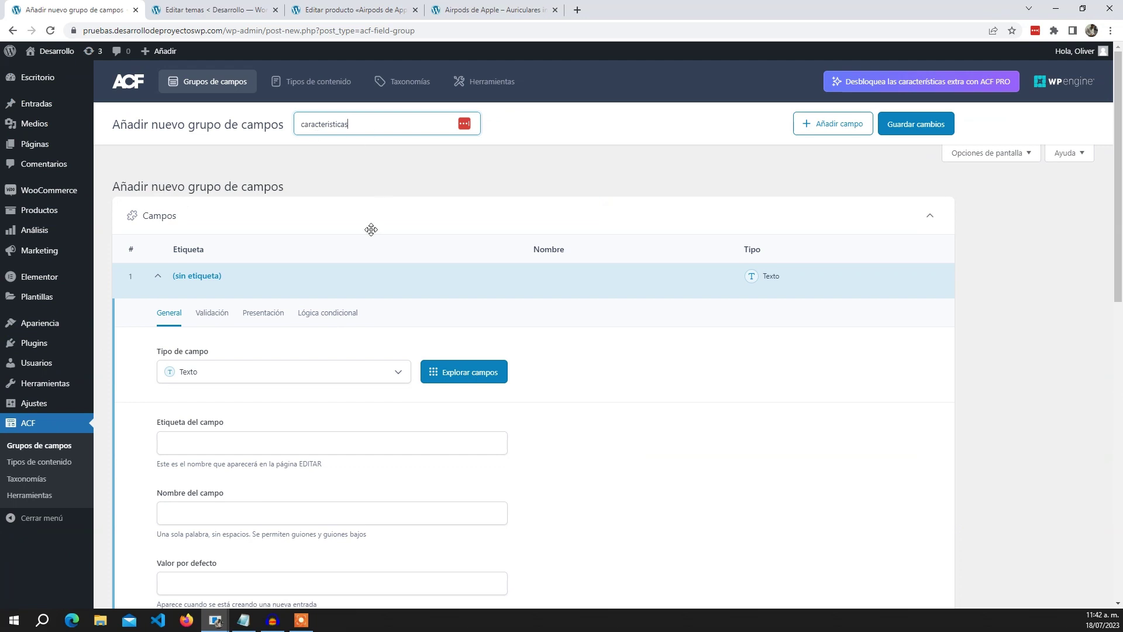
scroll(353, 380, "down", 1)
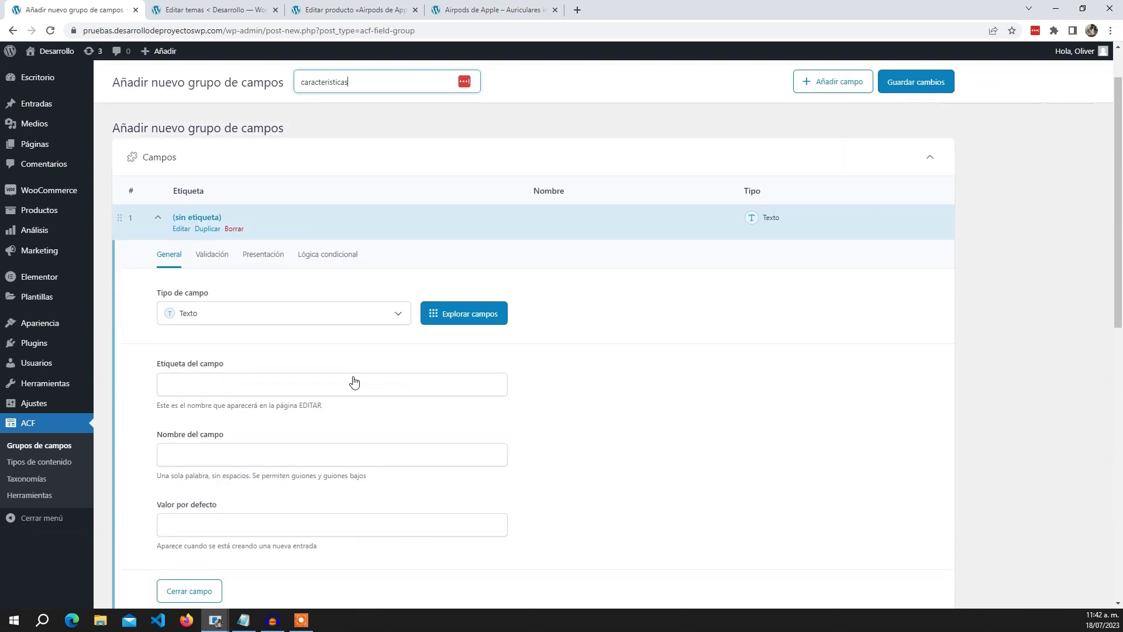
- Label the first field "Battery", copying the text from the caracteristicas box in the AirPods product editor
left_click(506, 384)
scroll(468, 346, "down", 1)
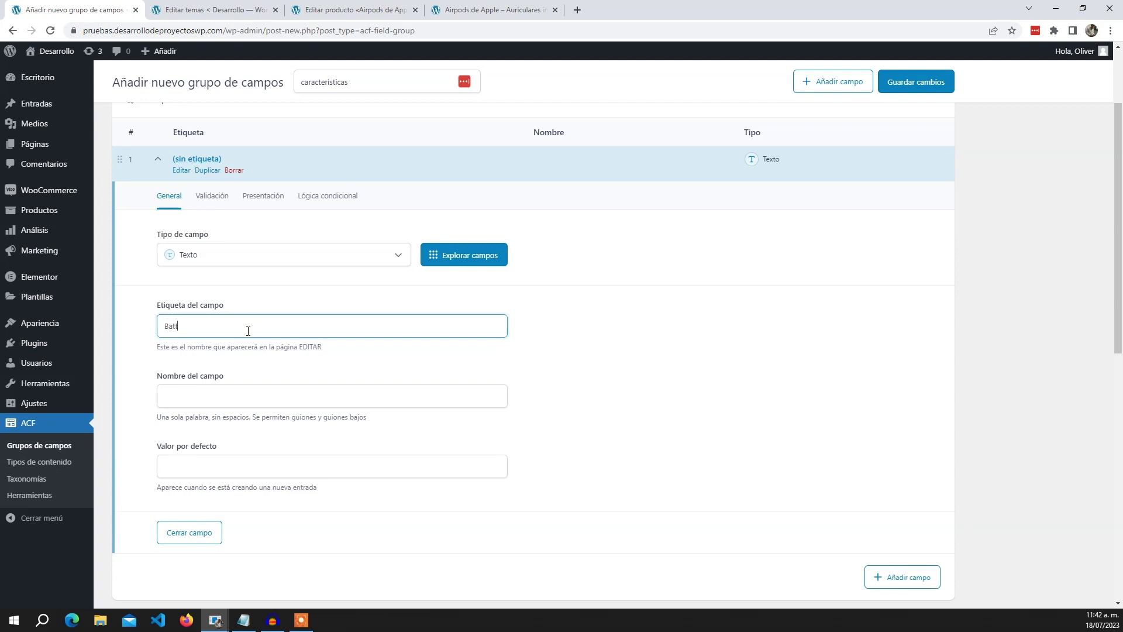
left_click(243, 9)
left_click(371, 9)
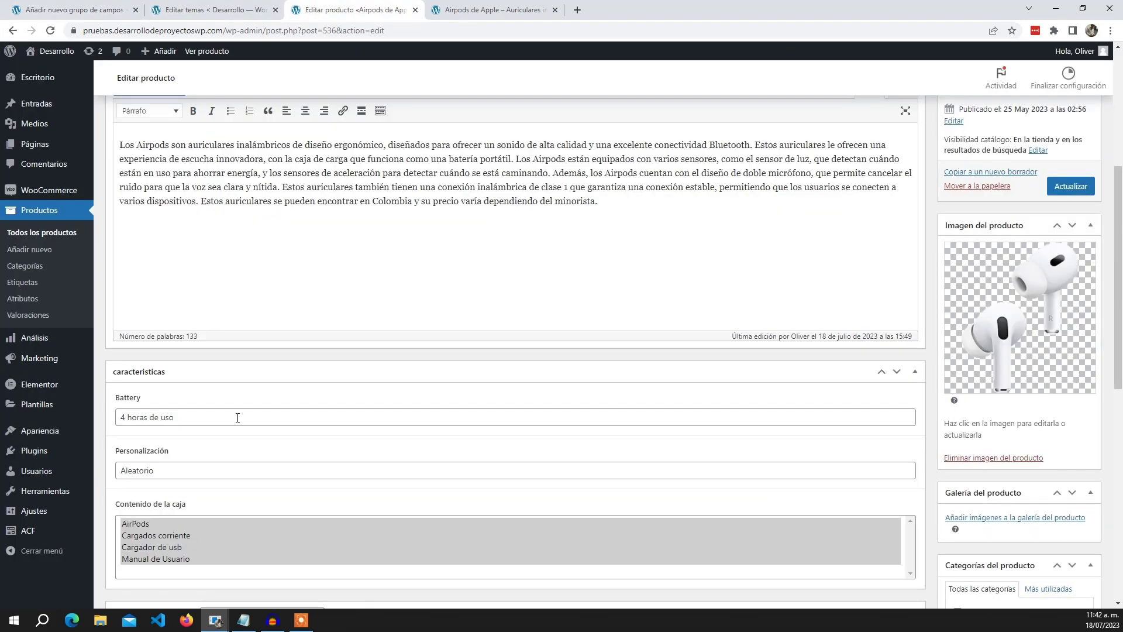
left_click_drag(142, 398, 115, 399)
key("ctrl+c")
left_click(102, 10)
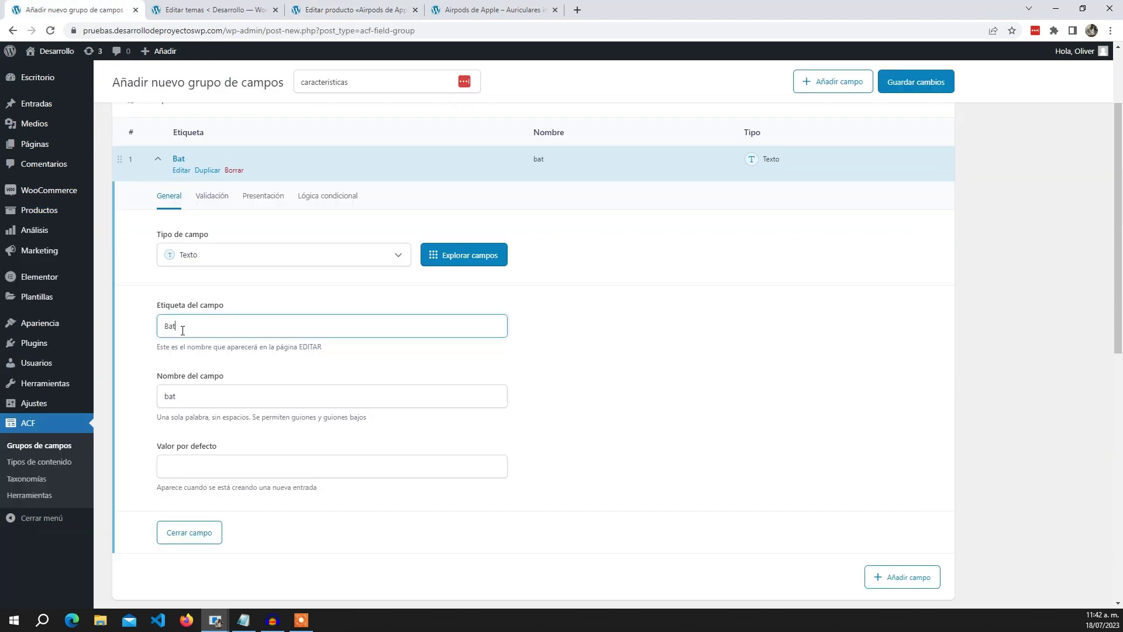
key("ctrl+a")
key("ctrl+v")
- Set the first field's name to "Battery", matching its label
left_click(612, 387)
left_click(156, 402)
key("ctrl+a")
key("ctrl+v")
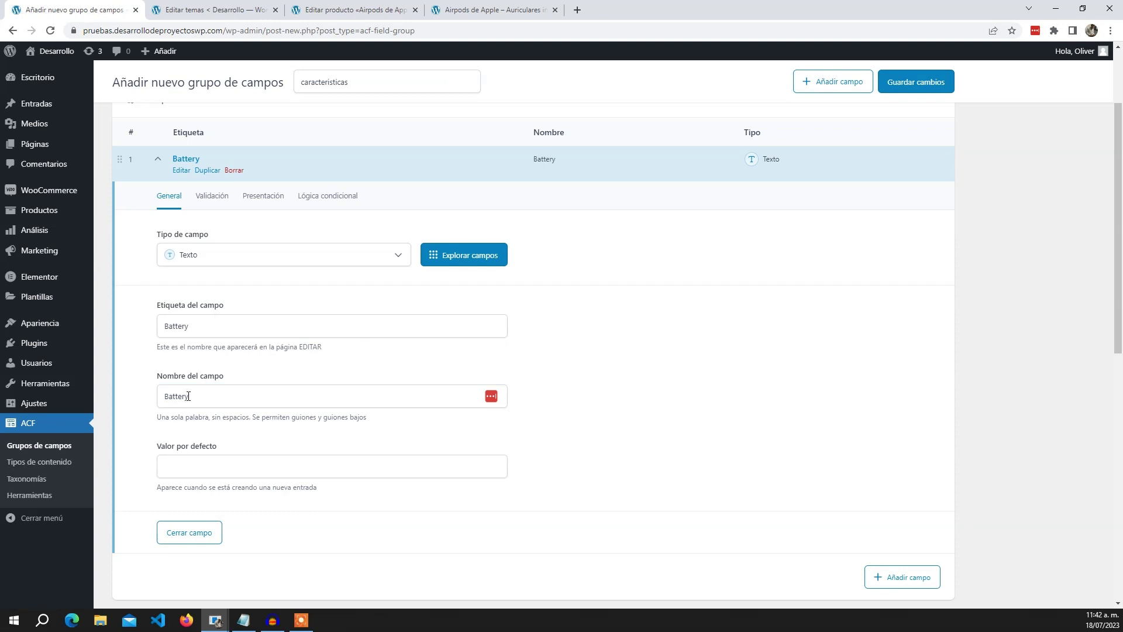
left_click(253, 399)
scroll(316, 431, "down", 2)
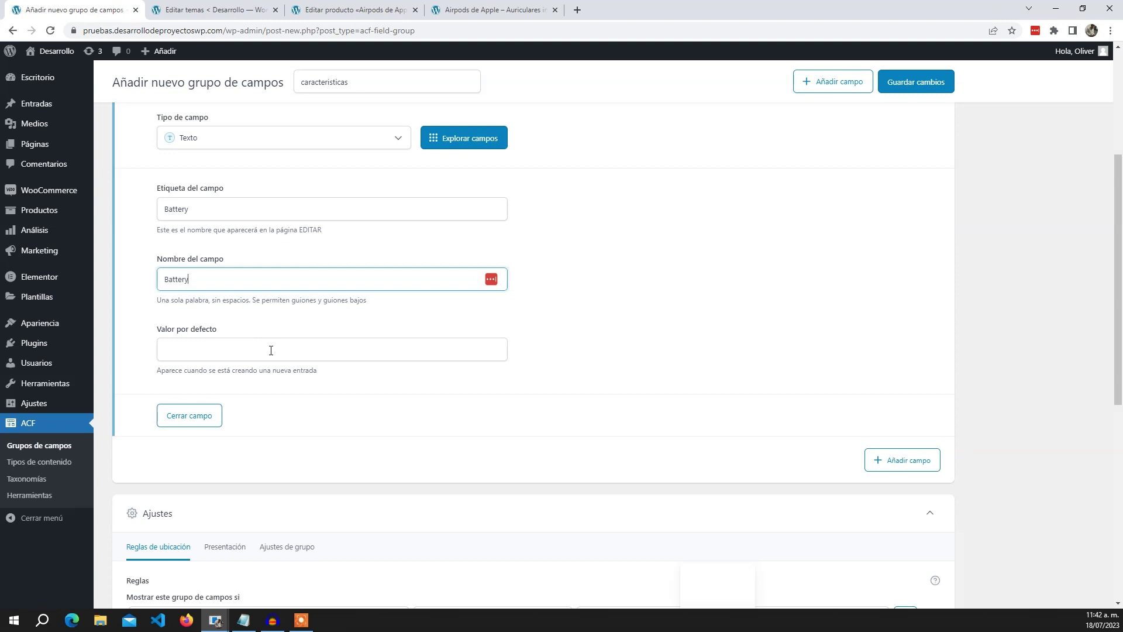
- Add a second field to the group and copy the "Personalización" label from the AirPods product editor
scroll(932, 478, "up", 1)
scroll(902, 464, "down", 1)
left_click(623, 408)
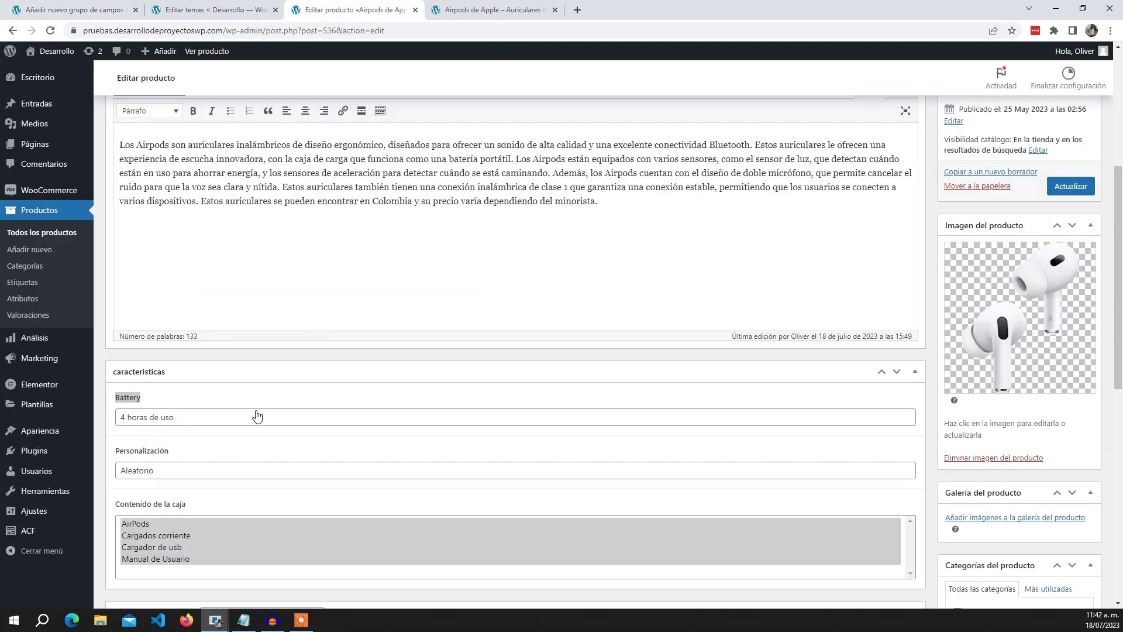
scroll(257, 416, "down", 1)
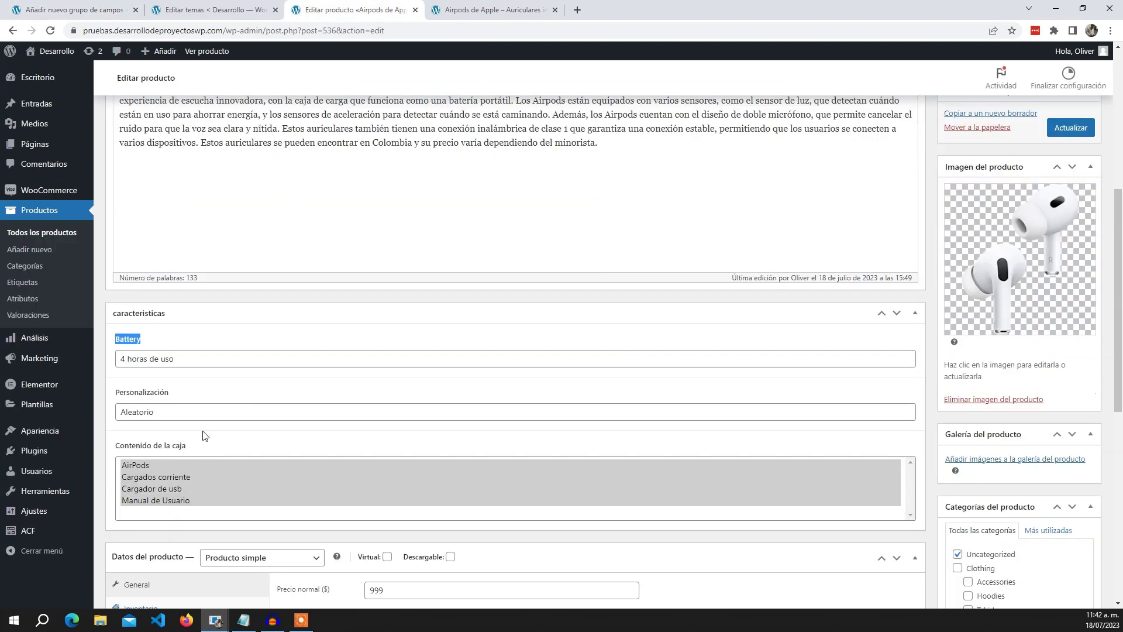
left_click_drag(173, 393, 119, 396)
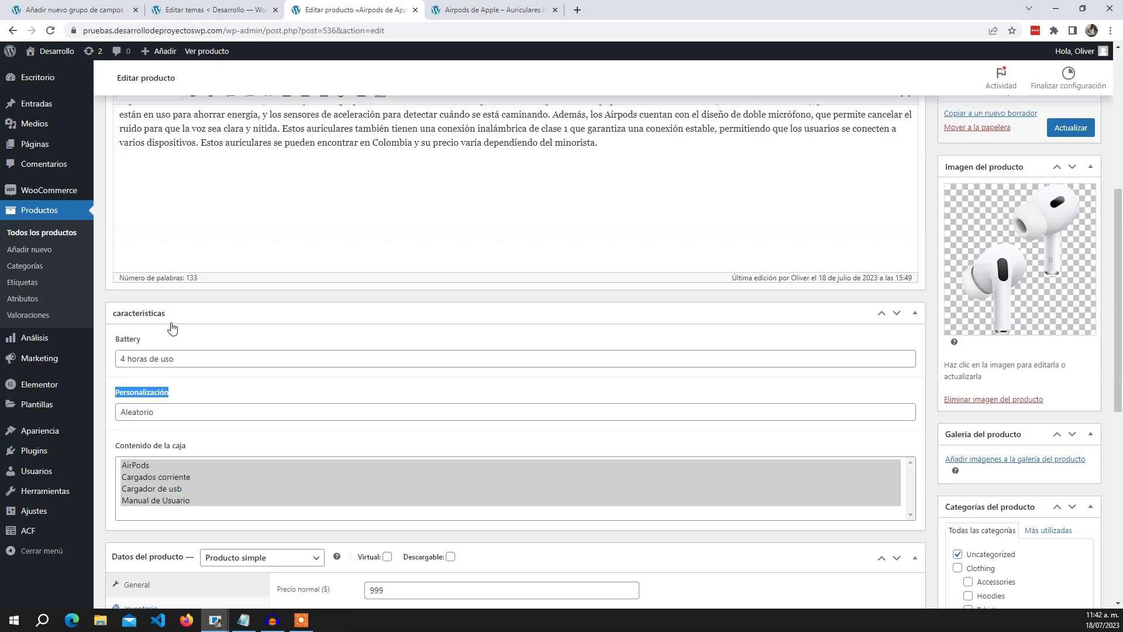
left_click(105, 8)
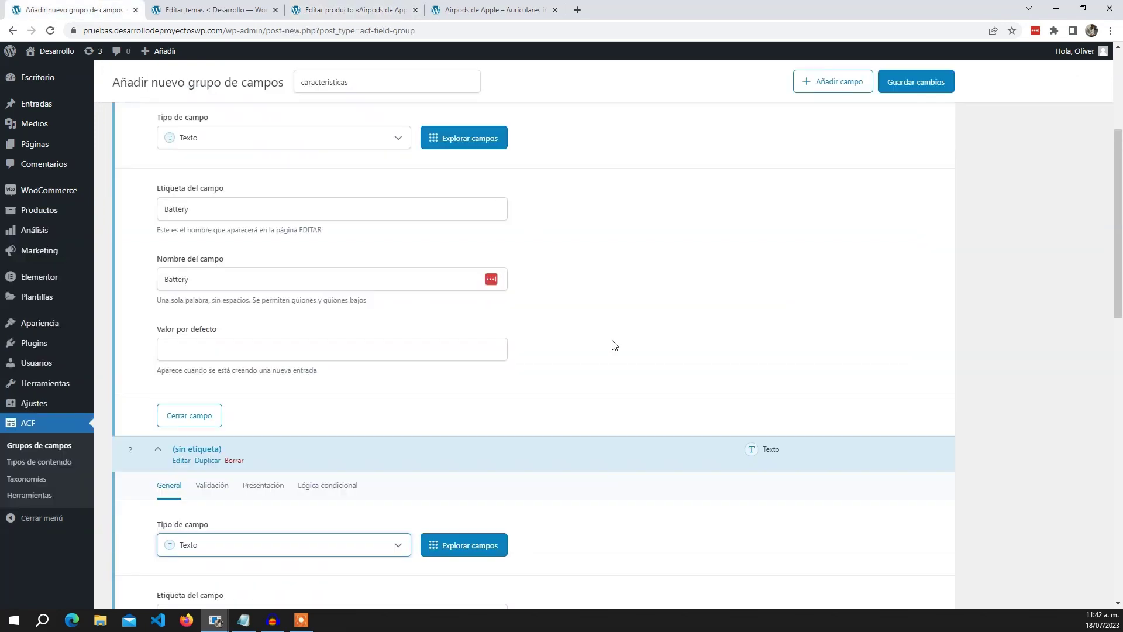
- Label the second field "Personalización" and give it the name "personalizacion"
scroll(659, 356, "down", 2)
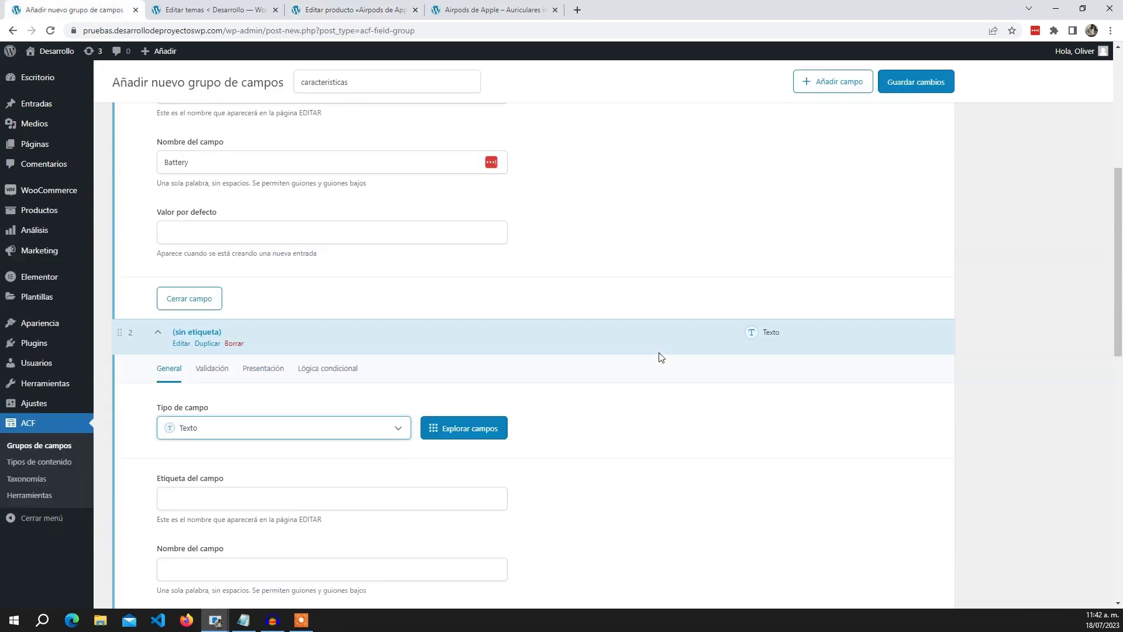
scroll(660, 356, "down", 2)
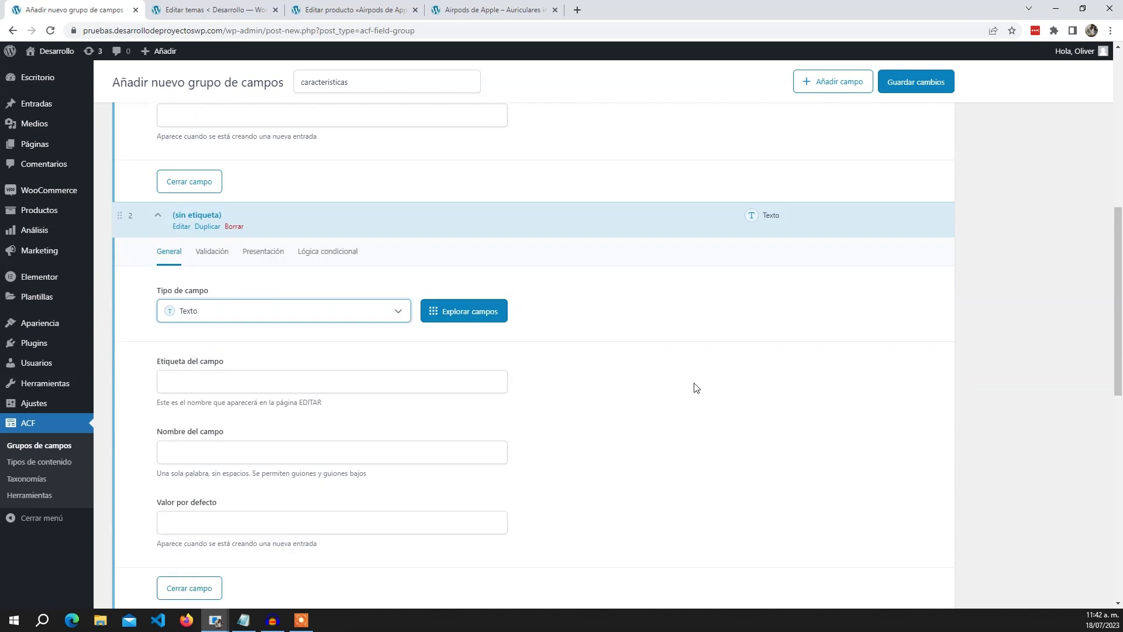
scroll(694, 386, "down", 1)
scroll(696, 387, "down", 1)
left_click(265, 263)
type("Personalización")
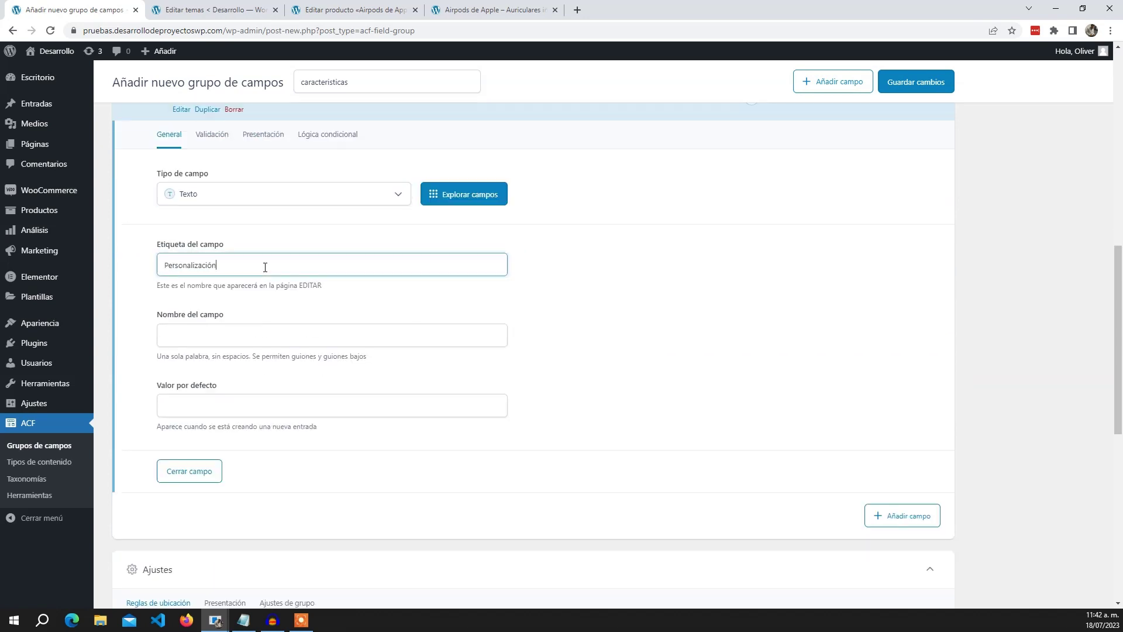
left_click(570, 329)
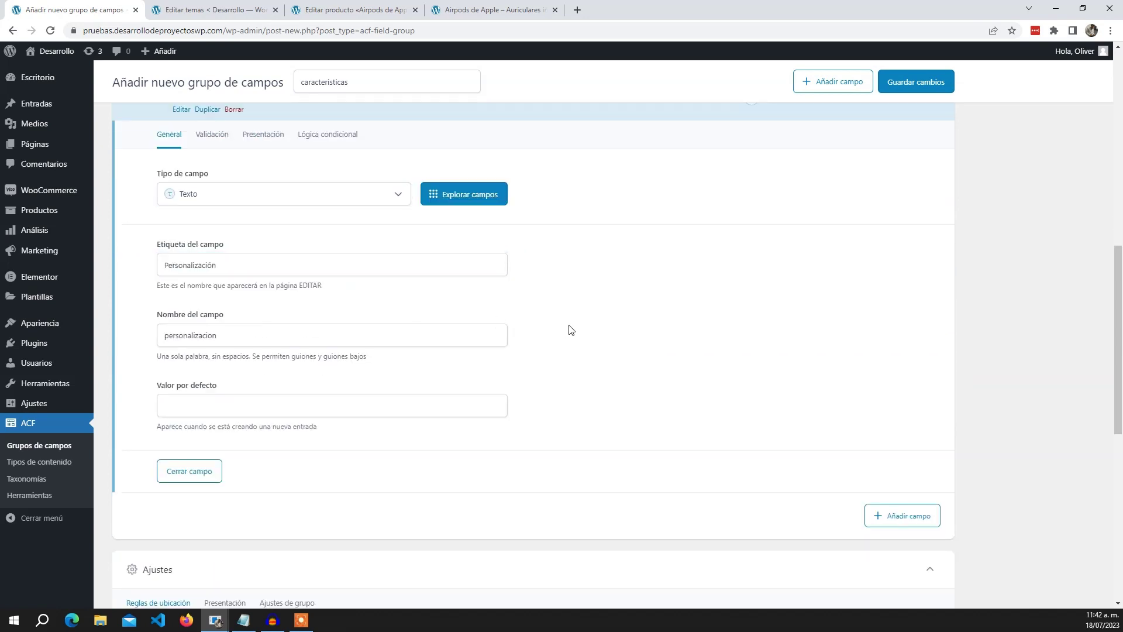
- Add a third field to the group and copy the "Contenido de la caja" label from the AirPods product editor
scroll(569, 329, "up", 3)
scroll(524, 351, "down", 4)
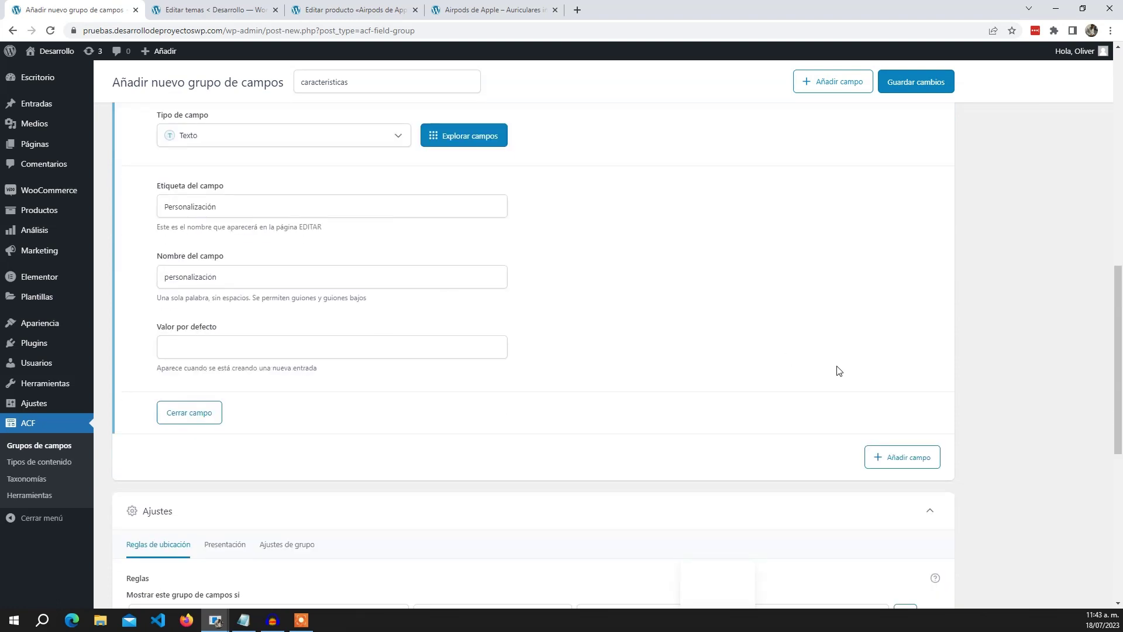
left_click(910, 463)
left_click(311, 6)
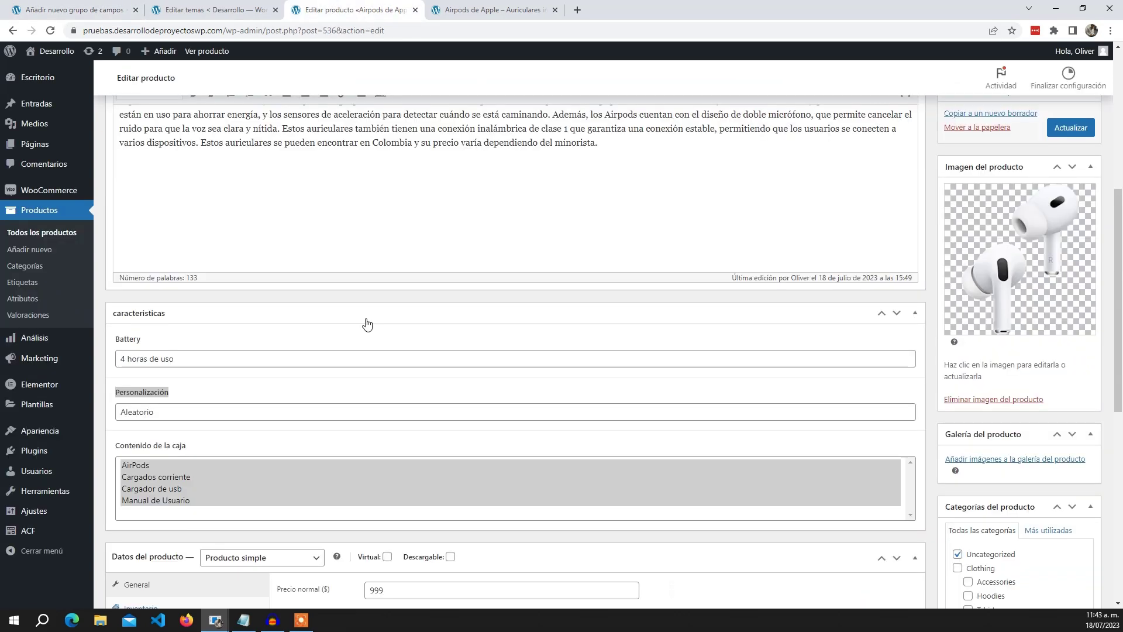
scroll(366, 318, "down", 1)
left_click_drag(186, 388, 115, 389)
key("ctrl+c")
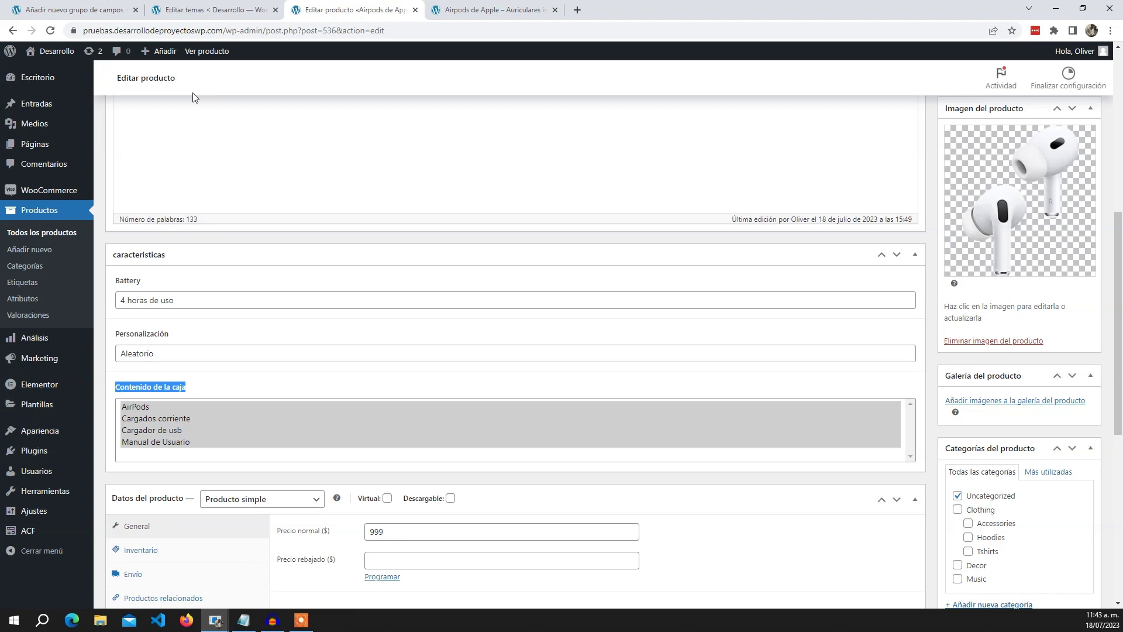
left_click(111, 8)
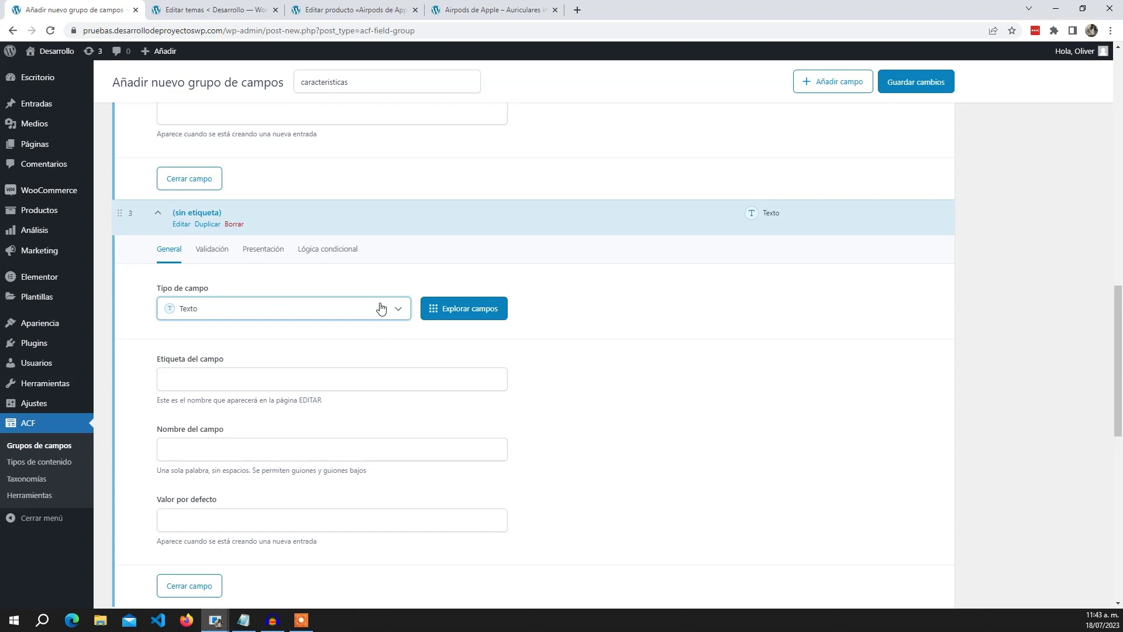
- Set the third field's type to Selección
left_click(381, 308)
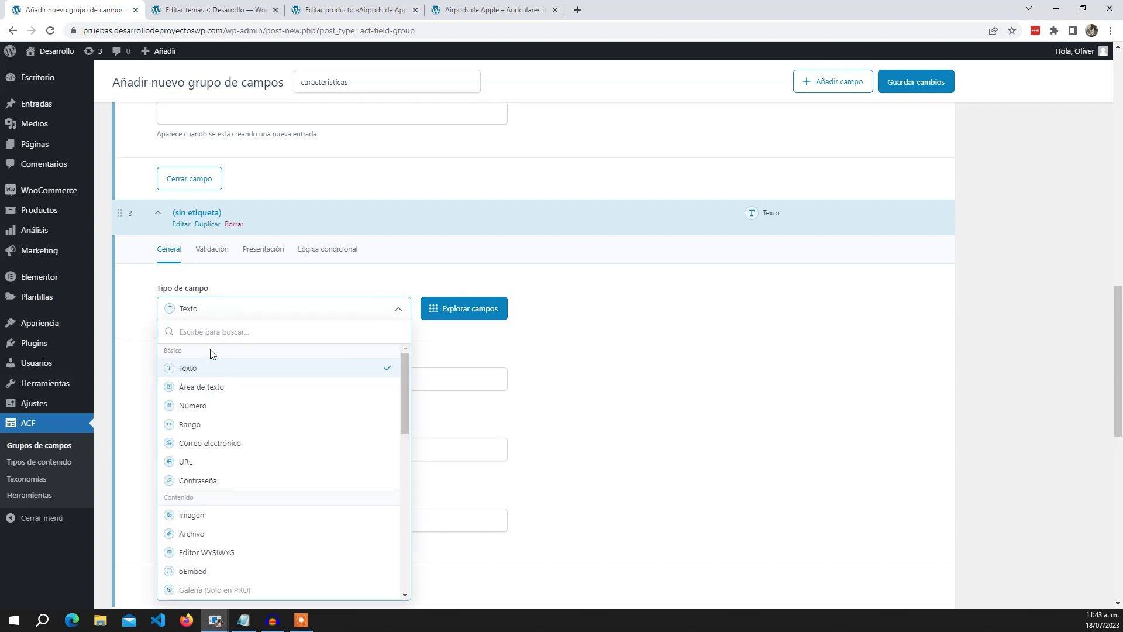
scroll(310, 433, "down", 2)
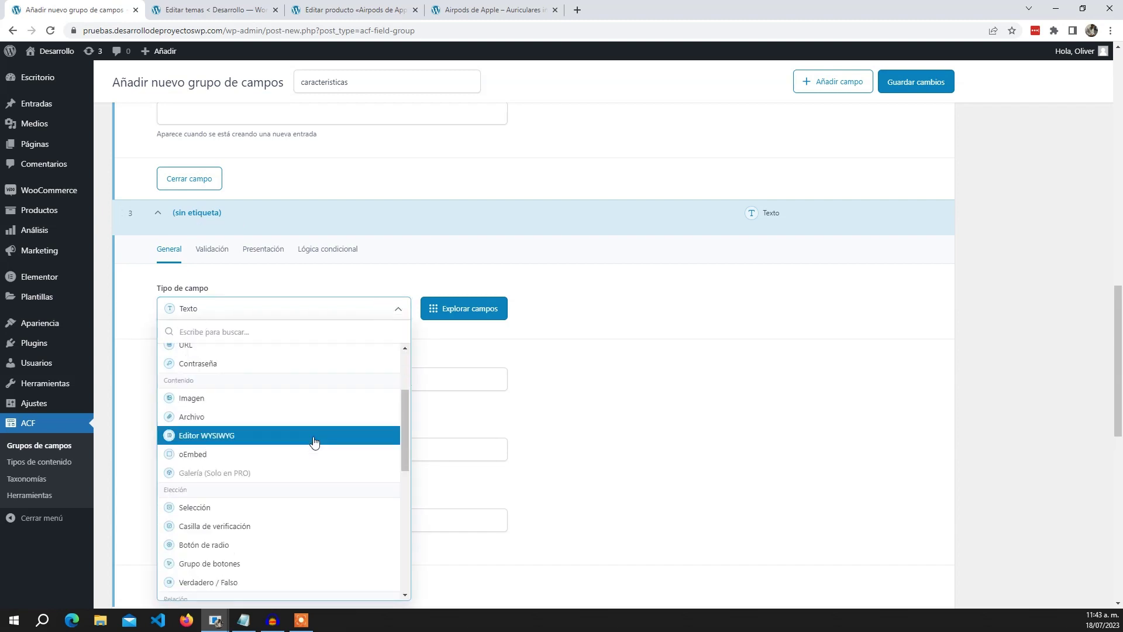
left_click(264, 519)
scroll(193, 338, "down", 2)
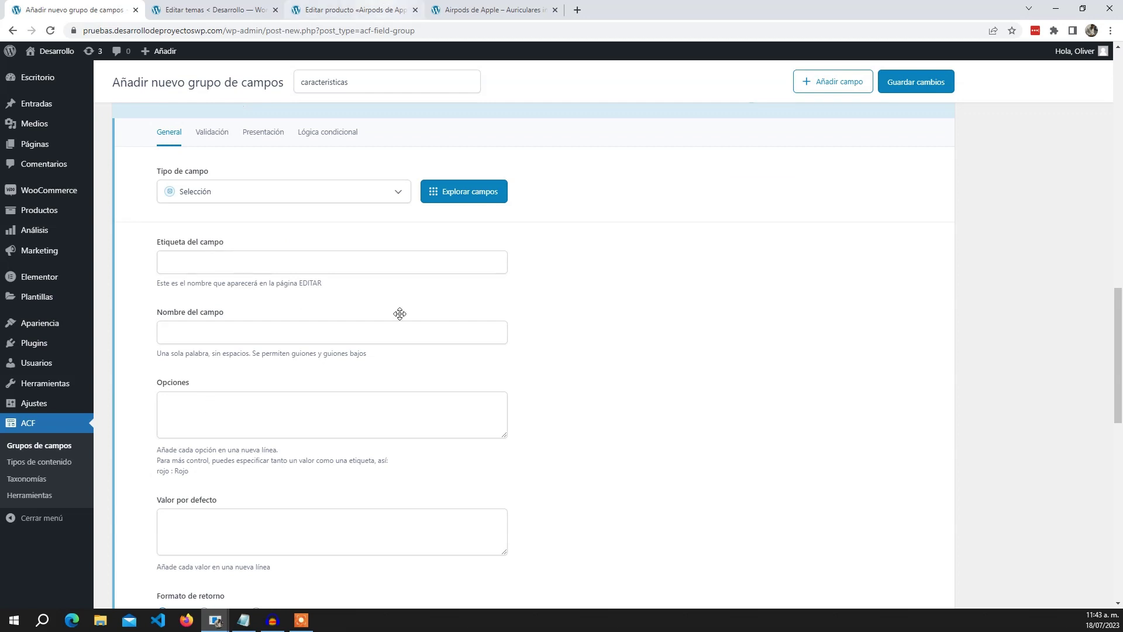
- Label the third field "Contenido de la caja" and give it the name "contenido_de_la_caja"
left_click(378, 9)
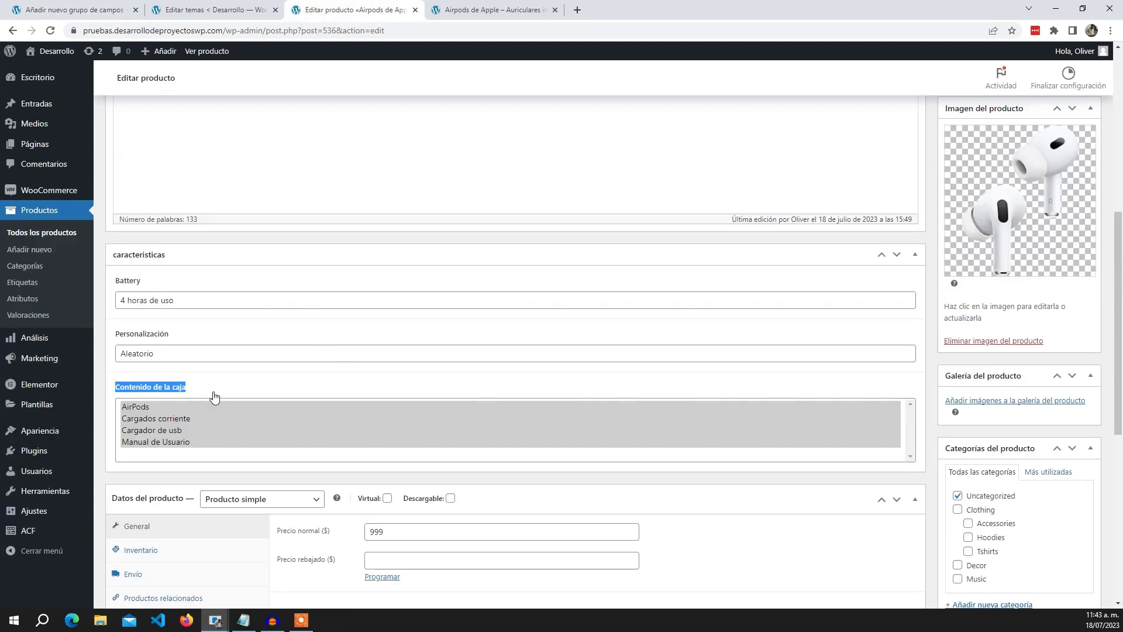
left_click(100, 4)
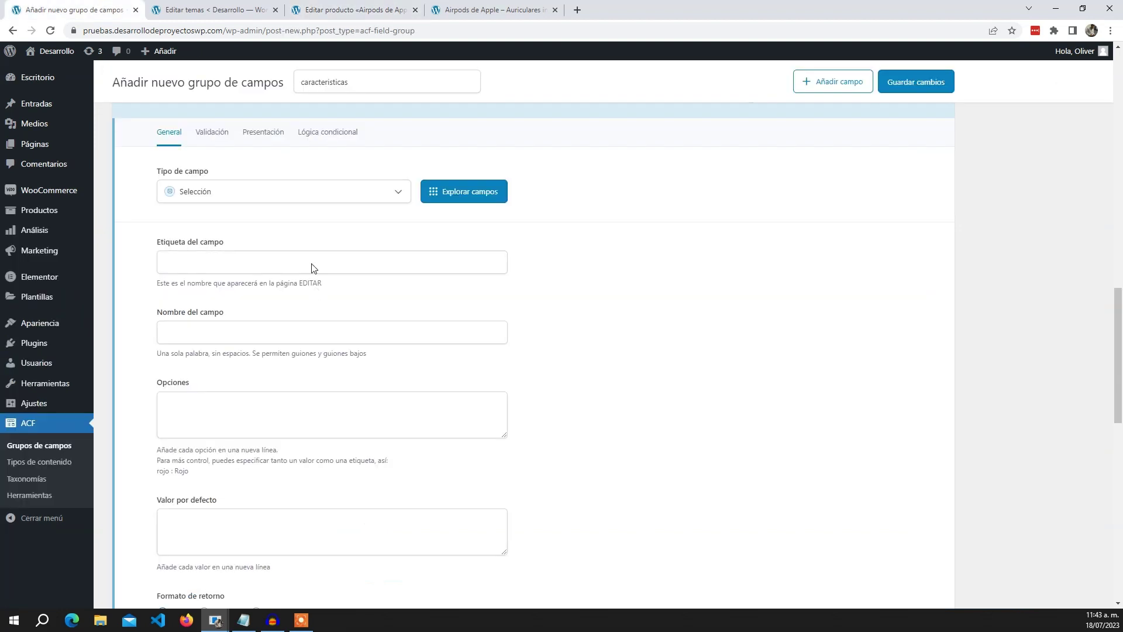
left_click(312, 263)
key("ctrl+v")
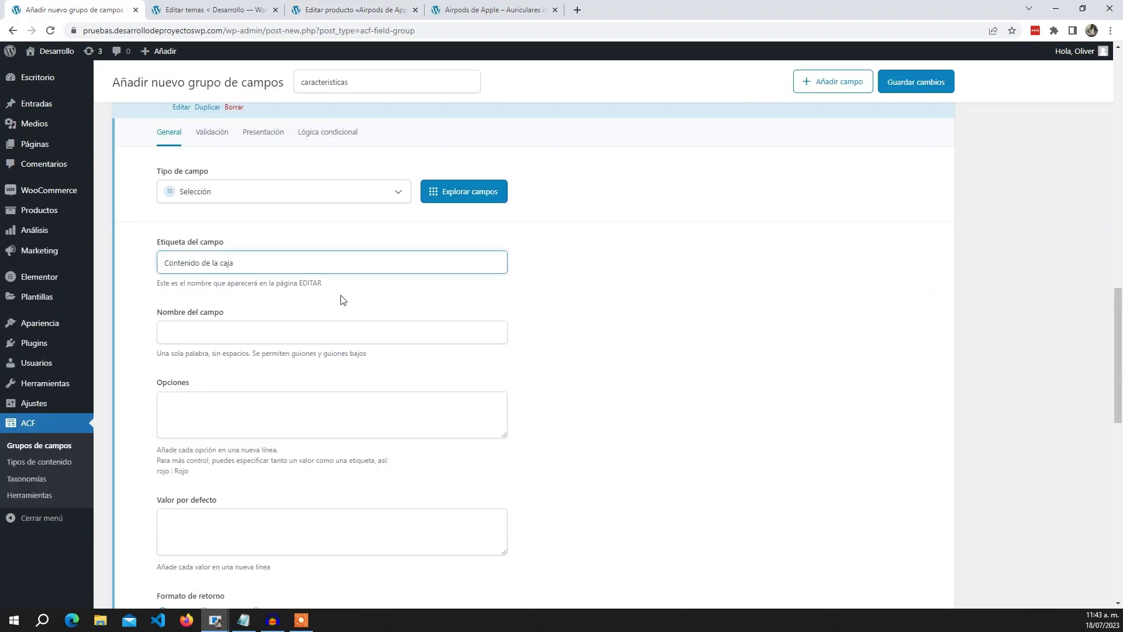
left_click(330, 317)
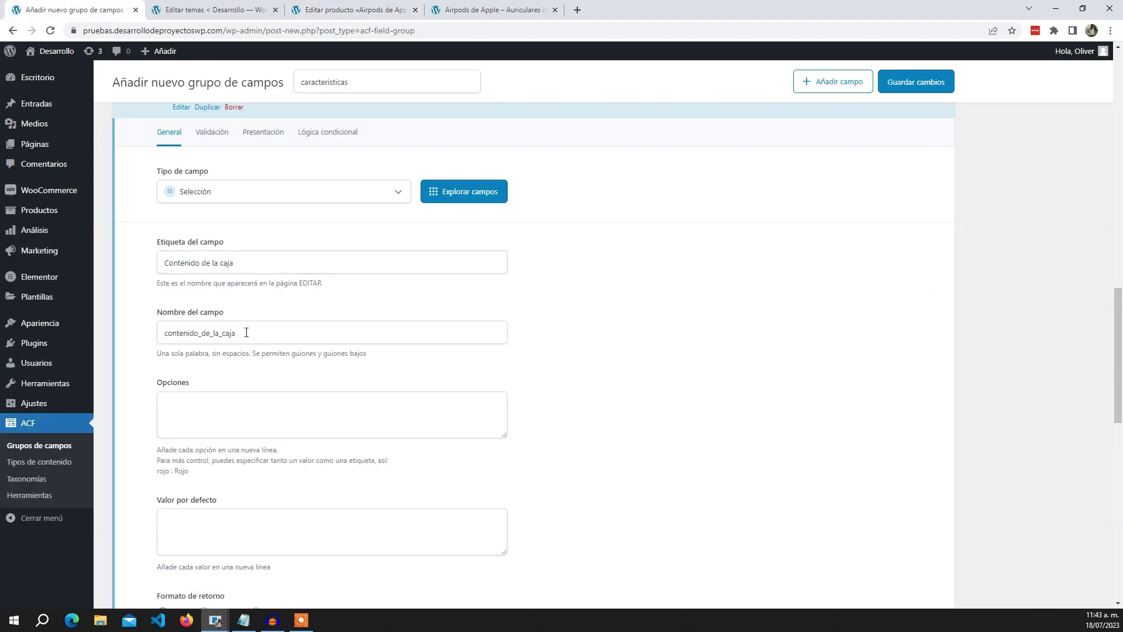
- Examine how the Contenido de la caja options can be multi-selected in the AirPods product editor, leaving all of them selected
left_click(312, 404)
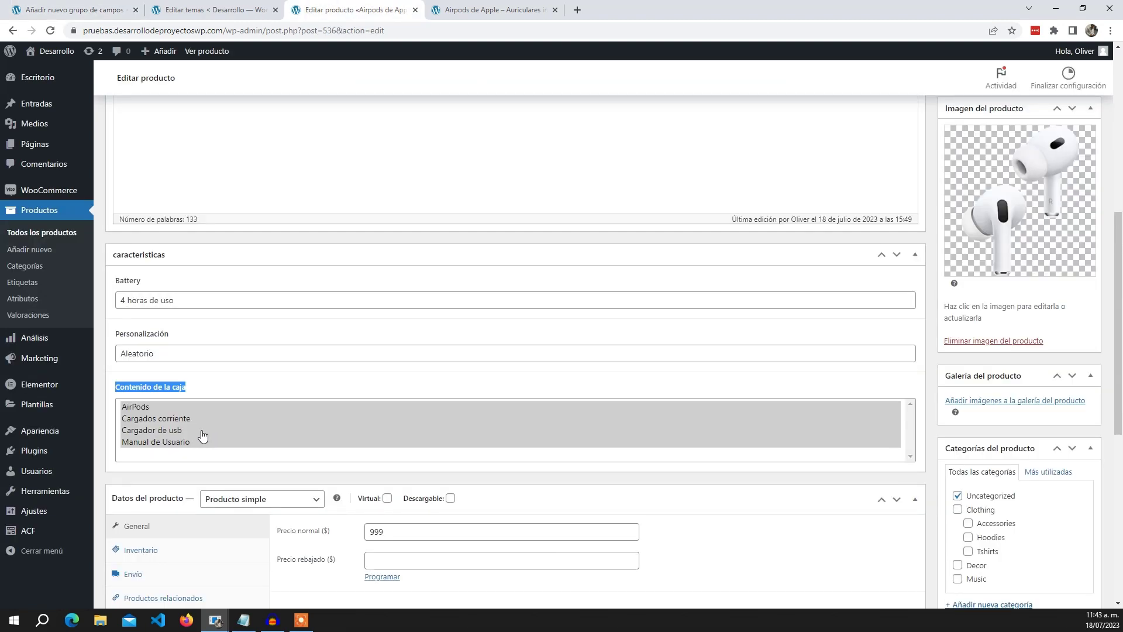
left_click_drag(199, 443, 121, 412)
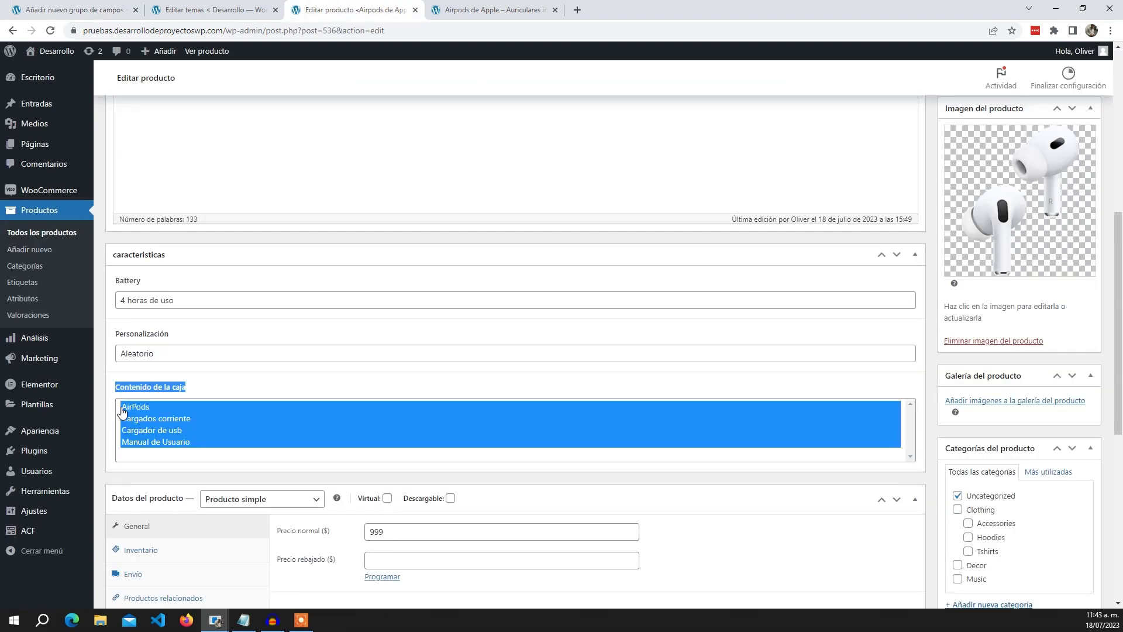
left_click(121, 410)
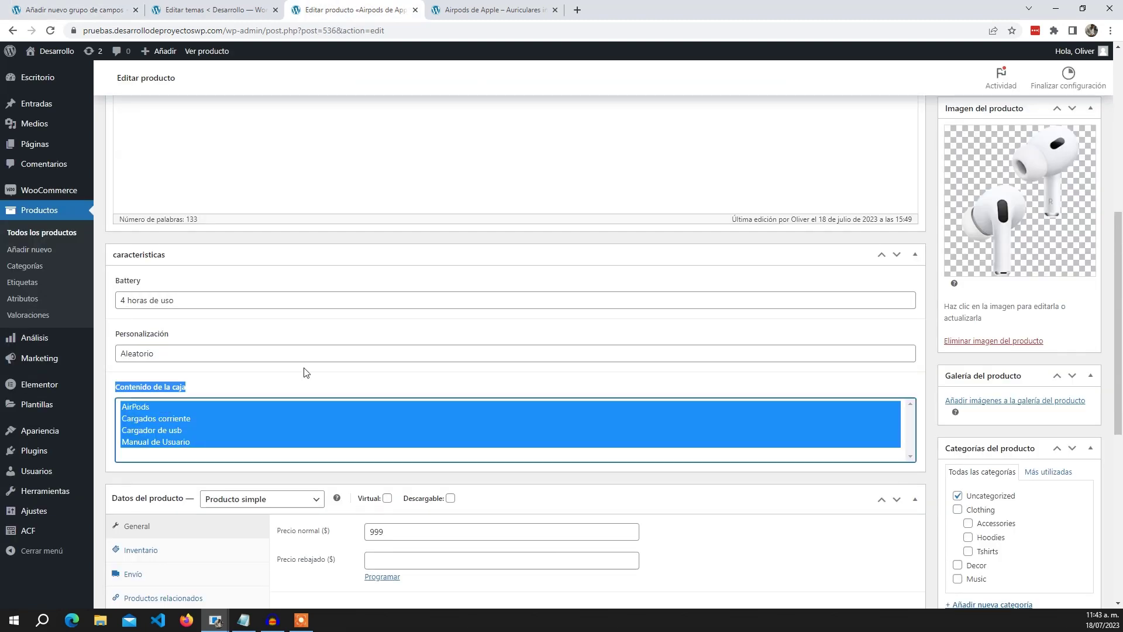
left_click(205, 443)
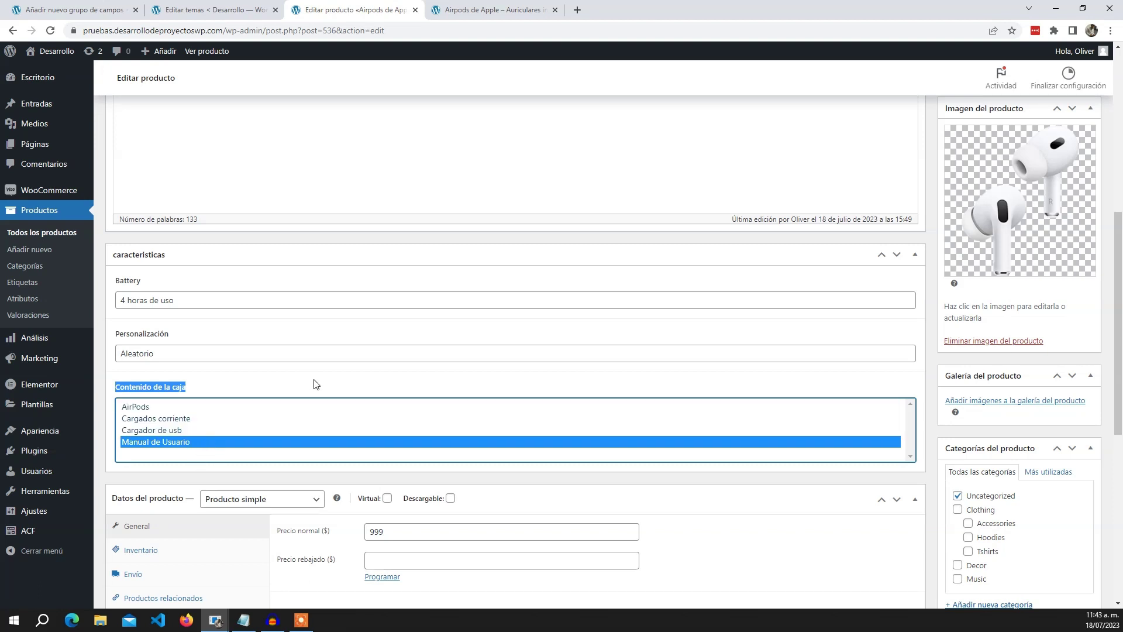
left_click(132, 417, "shift")
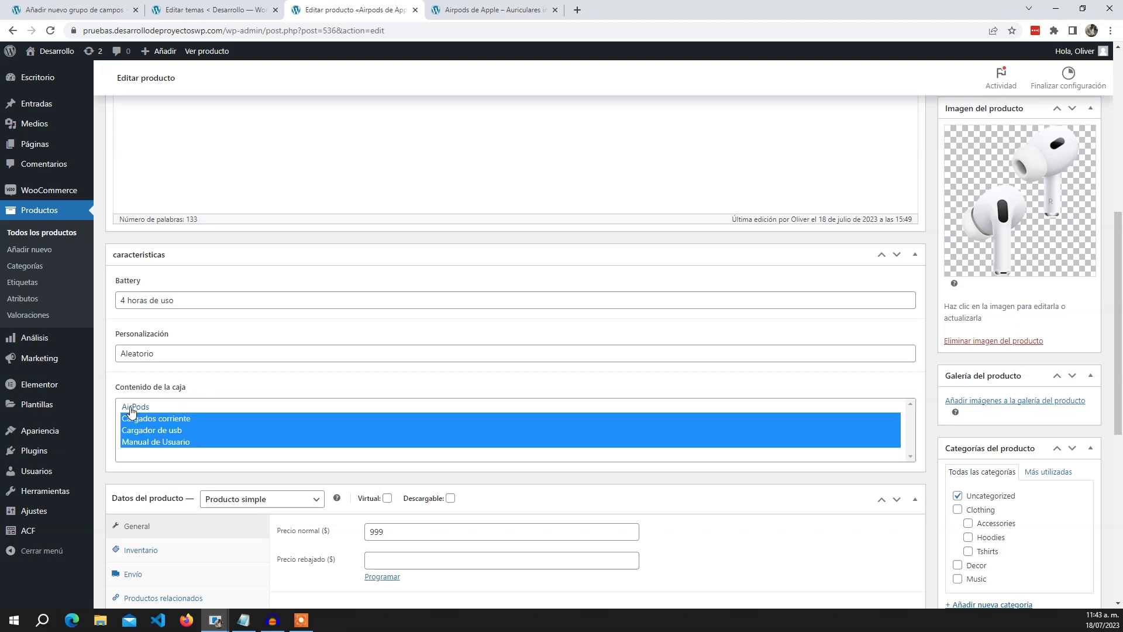
left_click(132, 408, "shift")
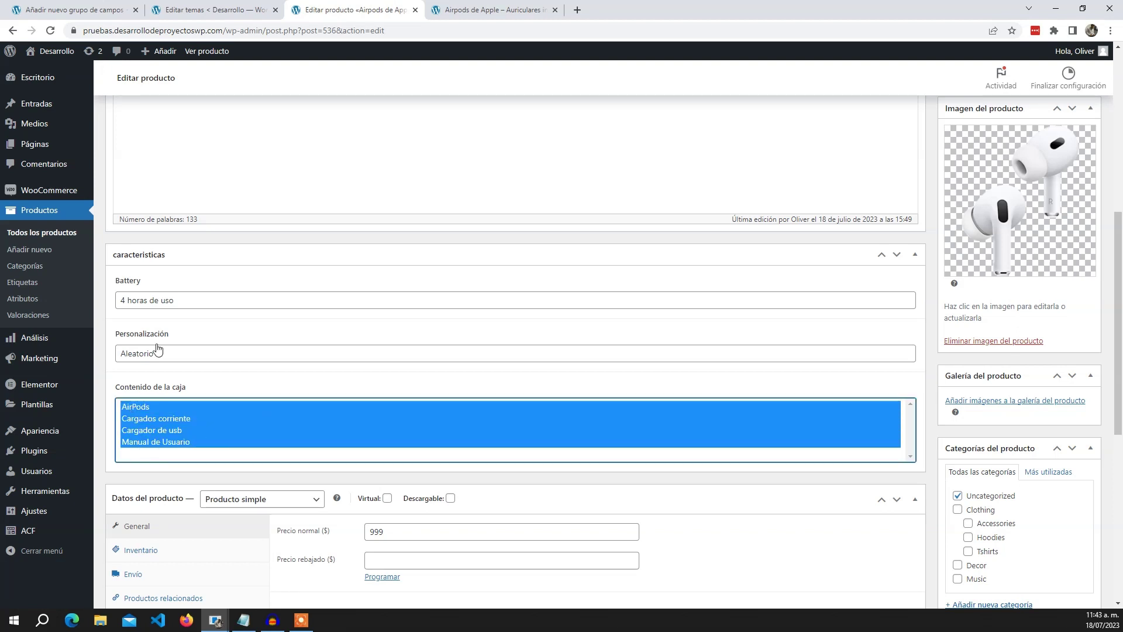
left_click(88, 11)
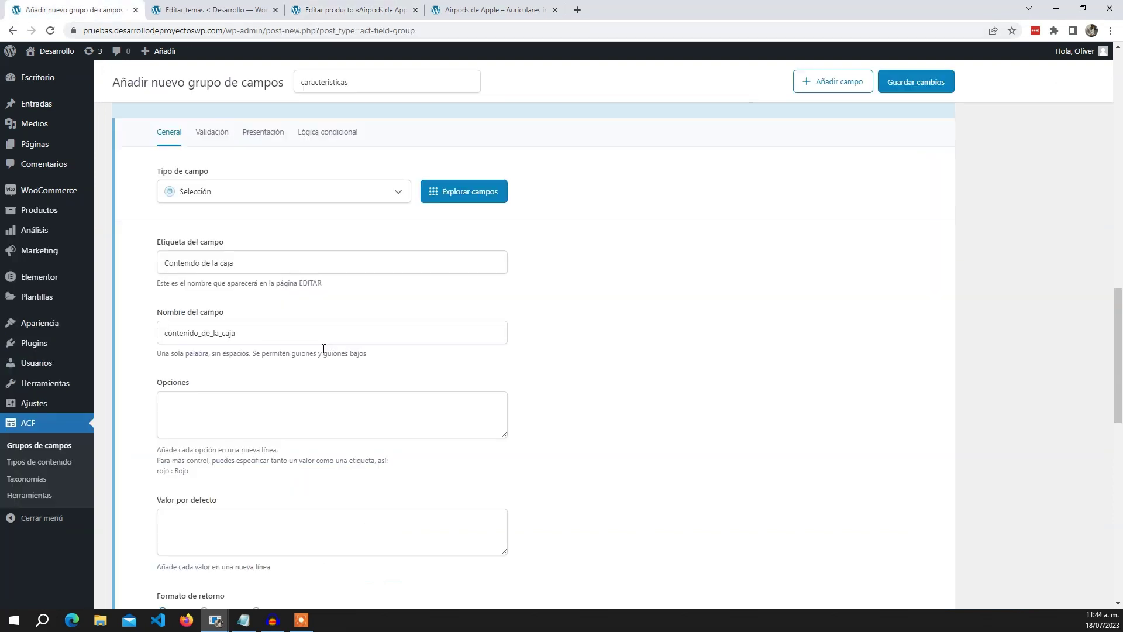
- Enter "AirPods" and "Contenido de la caja" on separate lines as the first two options of the selection field
left_click(275, 409)
type("Contenido de la caja")
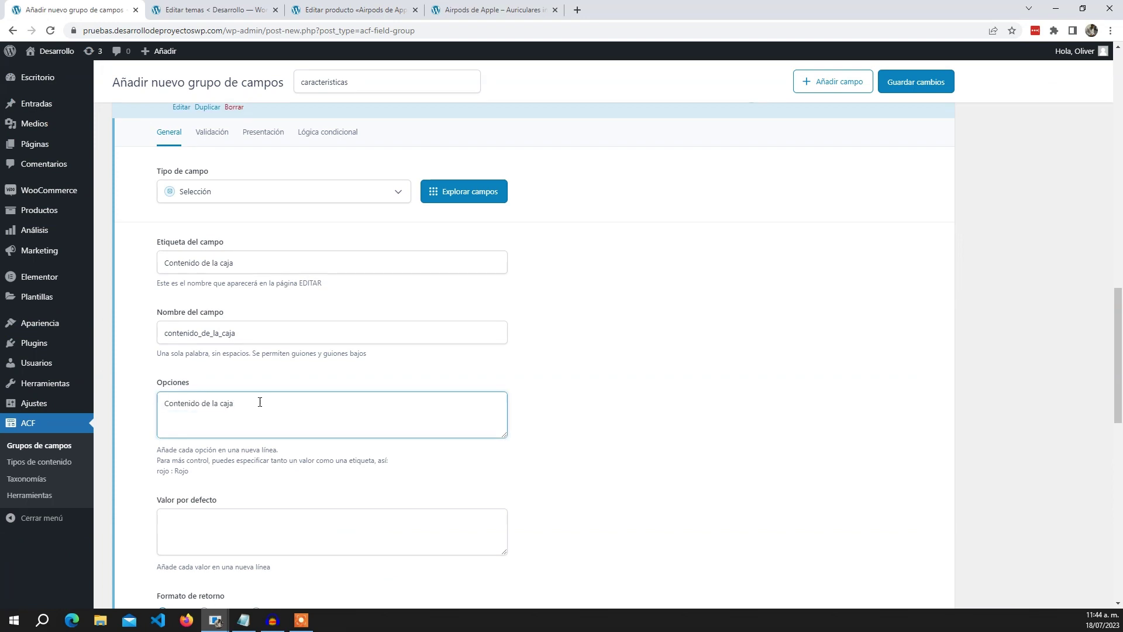
key("ctrl+shift+Left")
key("ctrl+shift+Left")
key("ctrl+shift+Left")
key("ctrl+shift+Left")
type("A")
type("irPods ")
type("Contenido")
type(" de la caja ")
- Add "Cargador" and "Regalo sorpresa" on new lines of the selection field's options, and enlarge the box to fit the list
type("C")
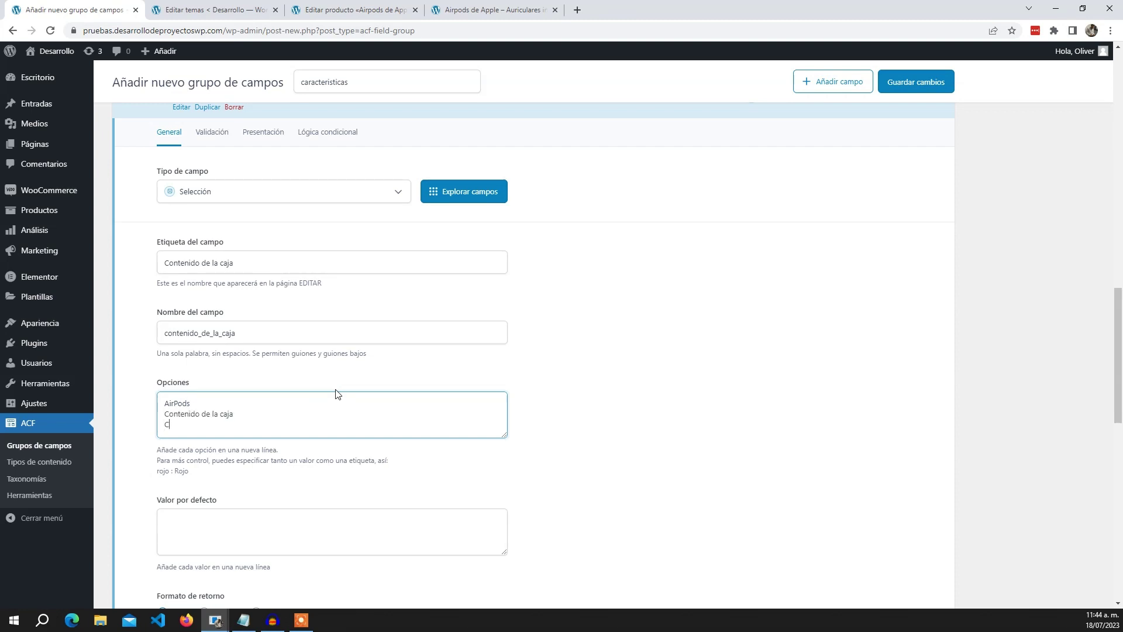
type("arha")
key("BackSpace")
key("BackSpace")
type("gador")
key("Return")
type("Regalo sor")
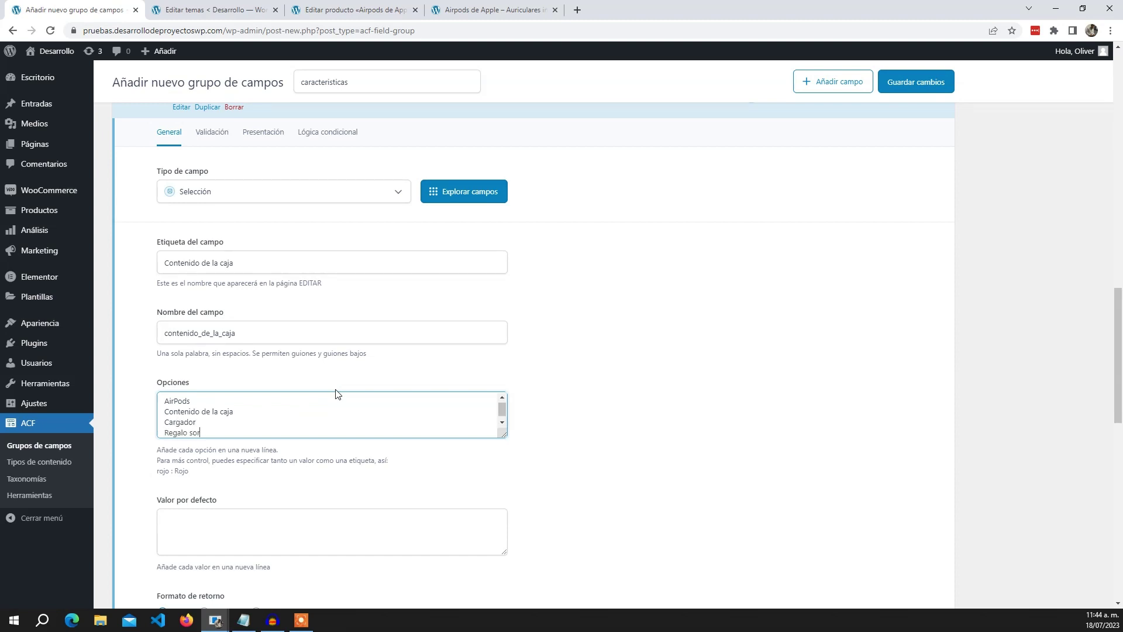
type("presa")
left_click_drag(500, 433, 503, 459)
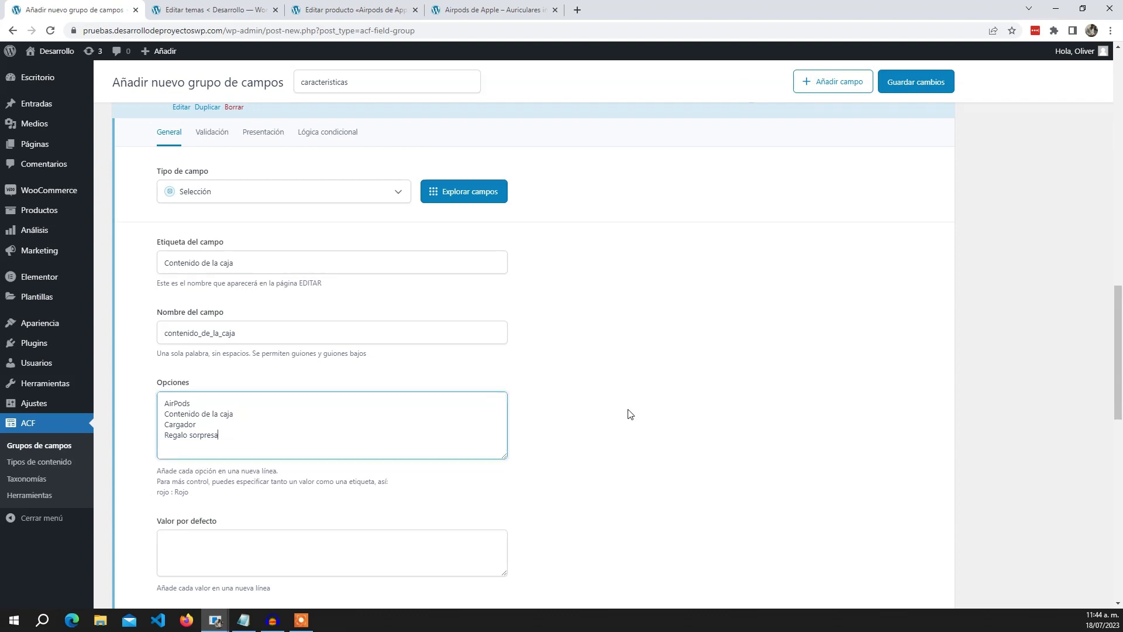
- Allow content editors to select multiple values in the "Contenido de la caja" selection field
scroll(633, 413, "up", 15)
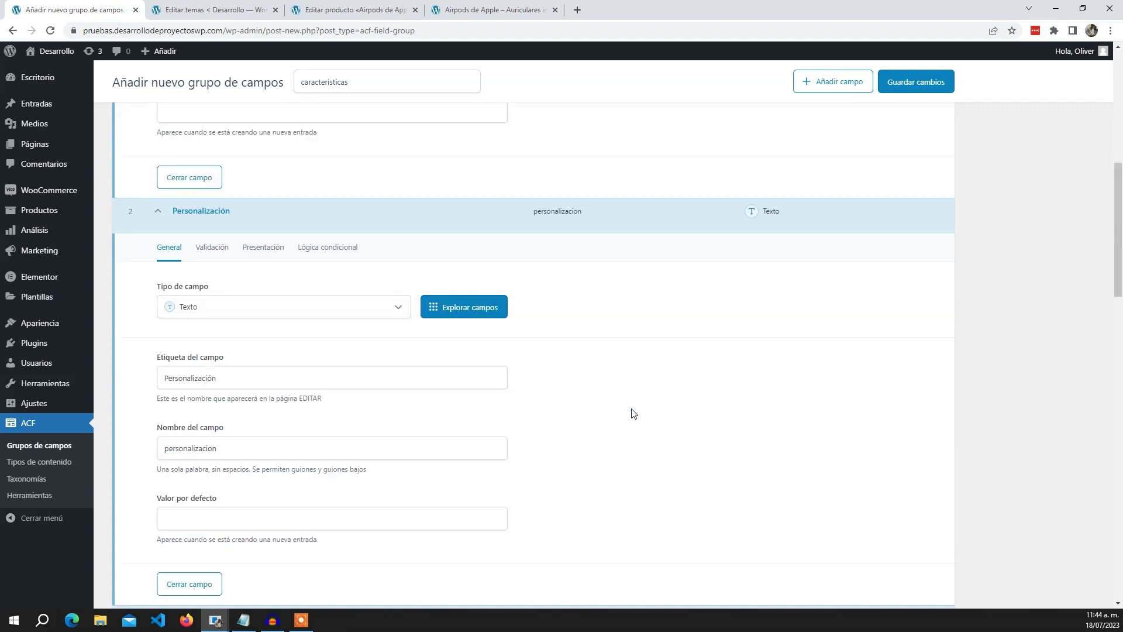
scroll(633, 413, "down", 15)
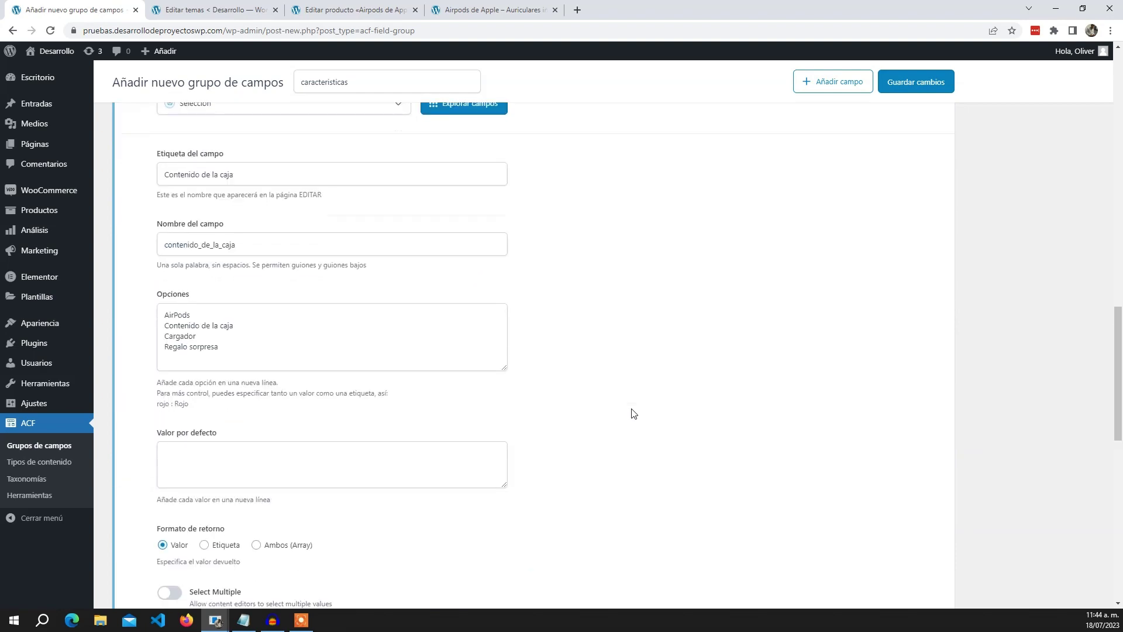
scroll(634, 413, "down", 1)
scroll(634, 413, "up", 5)
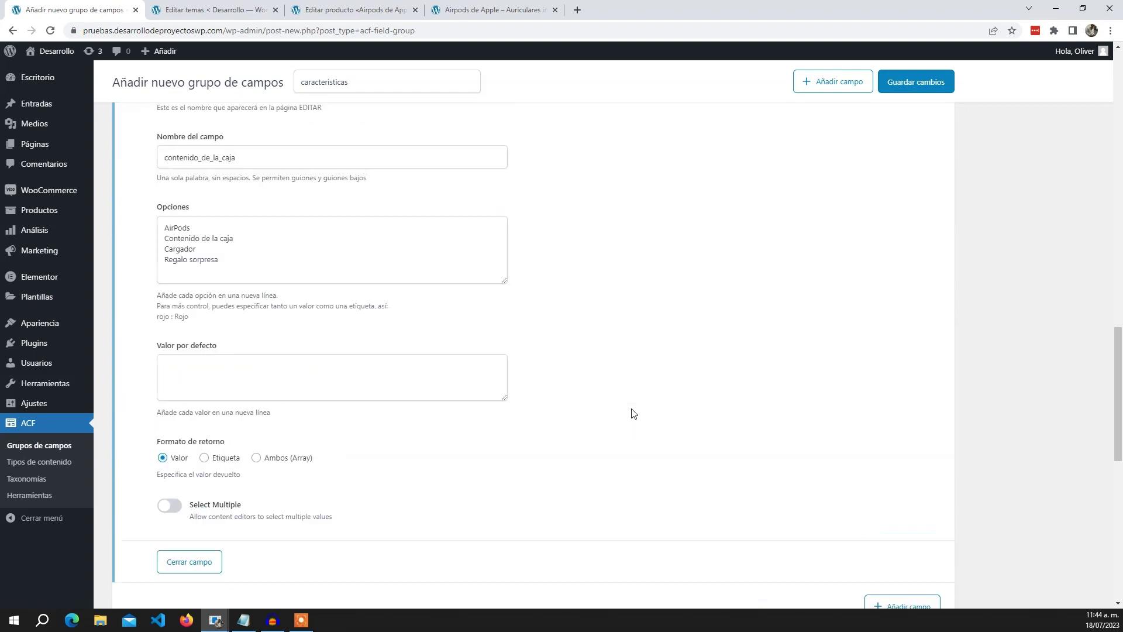
scroll(631, 413, "down", 4)
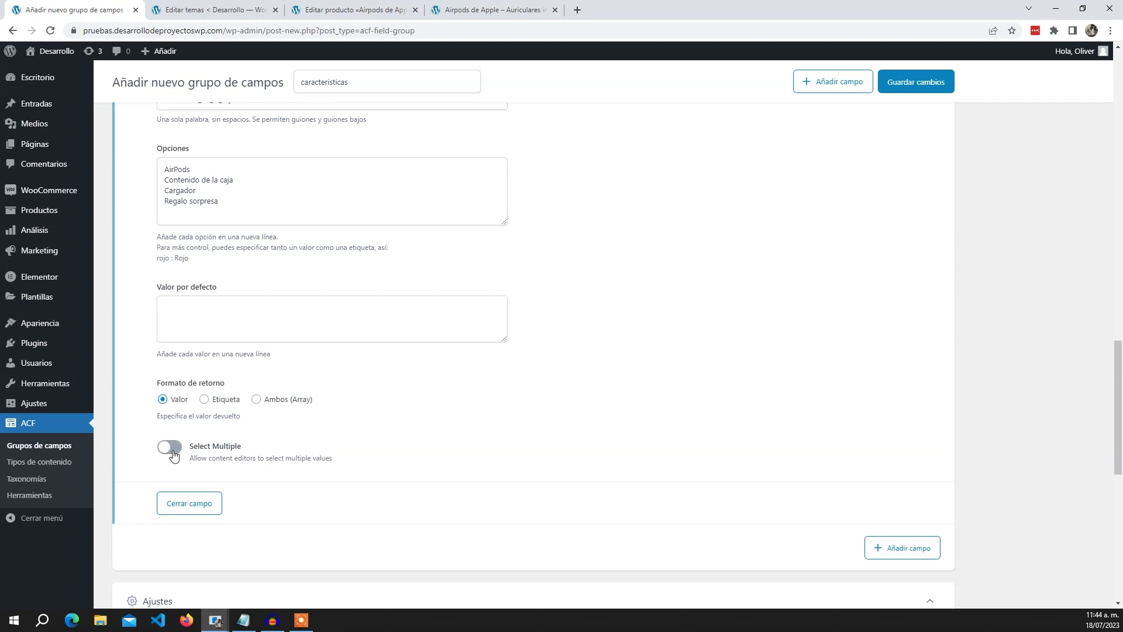
left_click(173, 455)
scroll(296, 301, "up", 1)
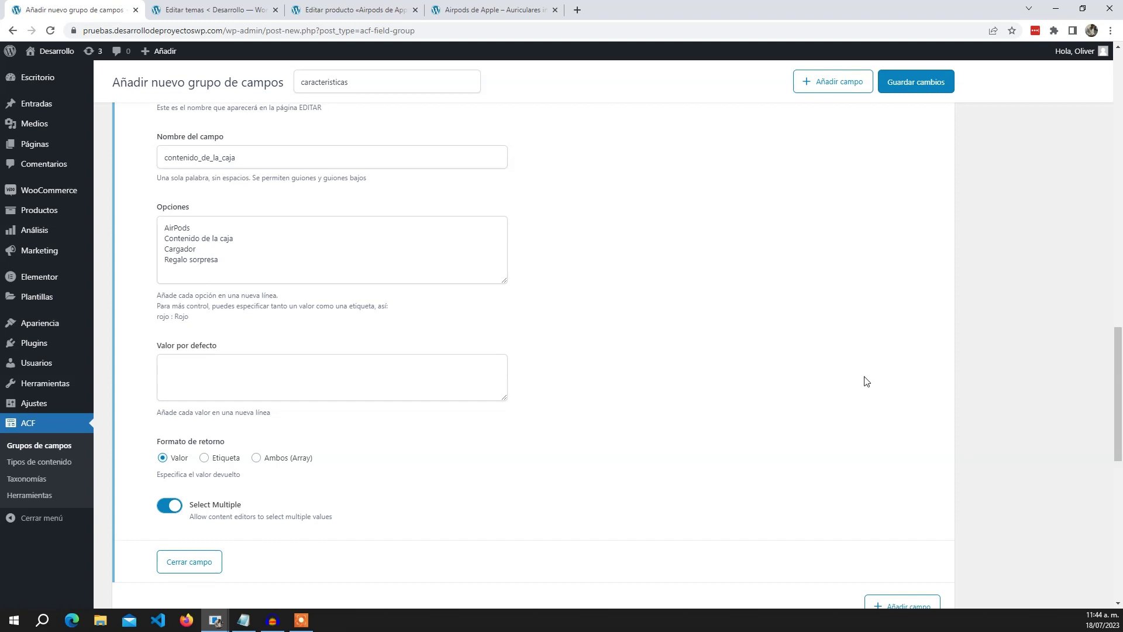
- Examine the field types available for a new fourth field, from basic to structure types, and discard that unlabelled field
scroll(889, 421, "down", 4)
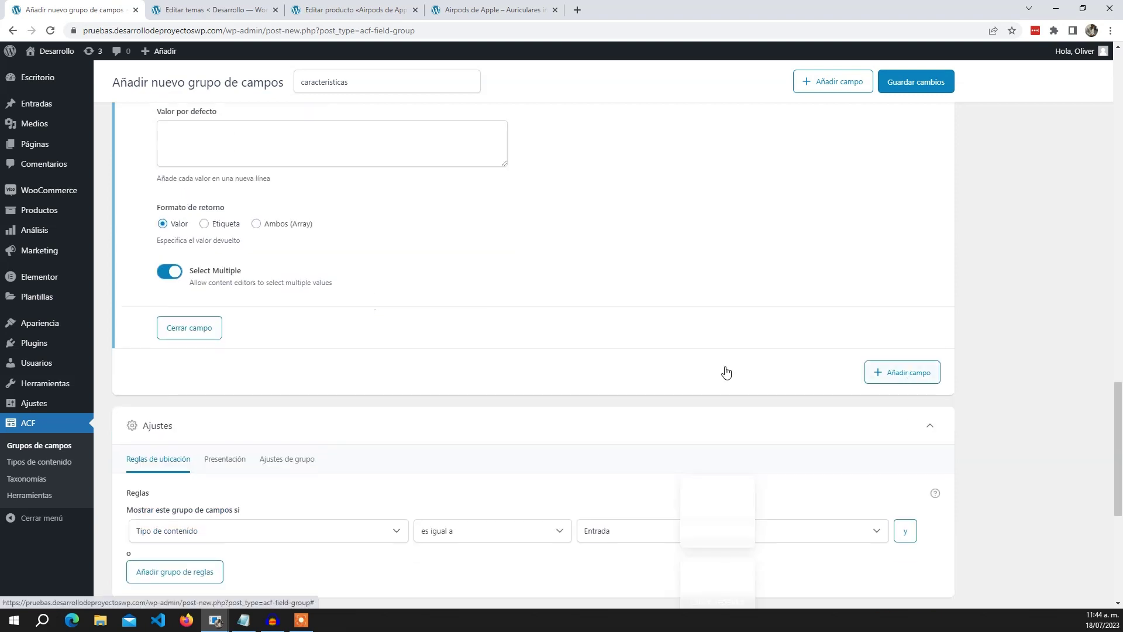
left_click(688, 370)
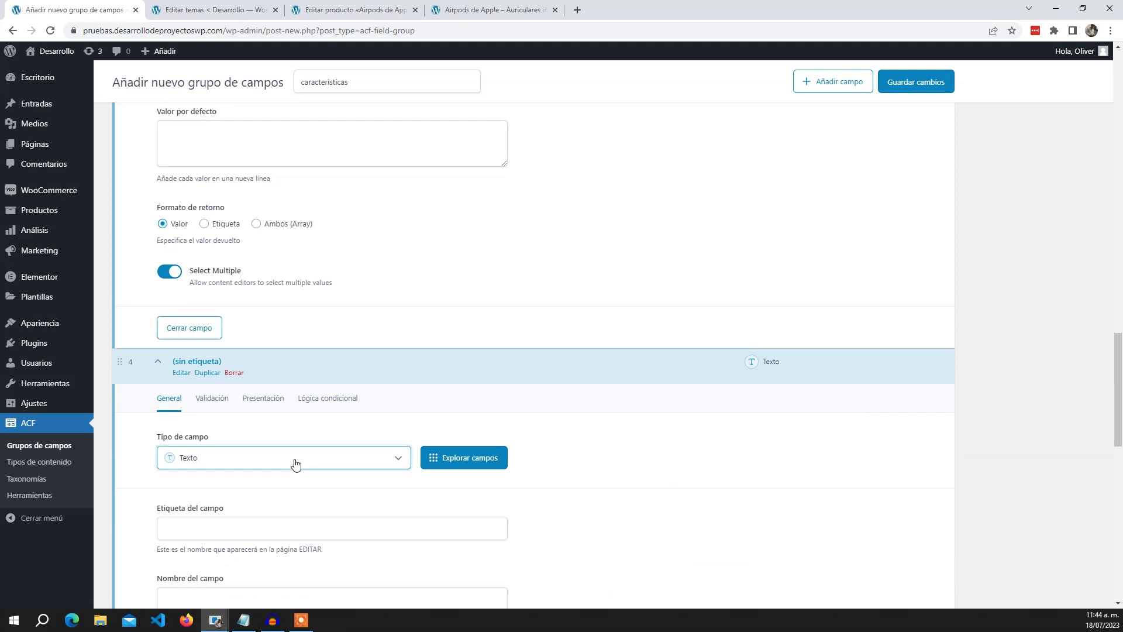
left_click(294, 462)
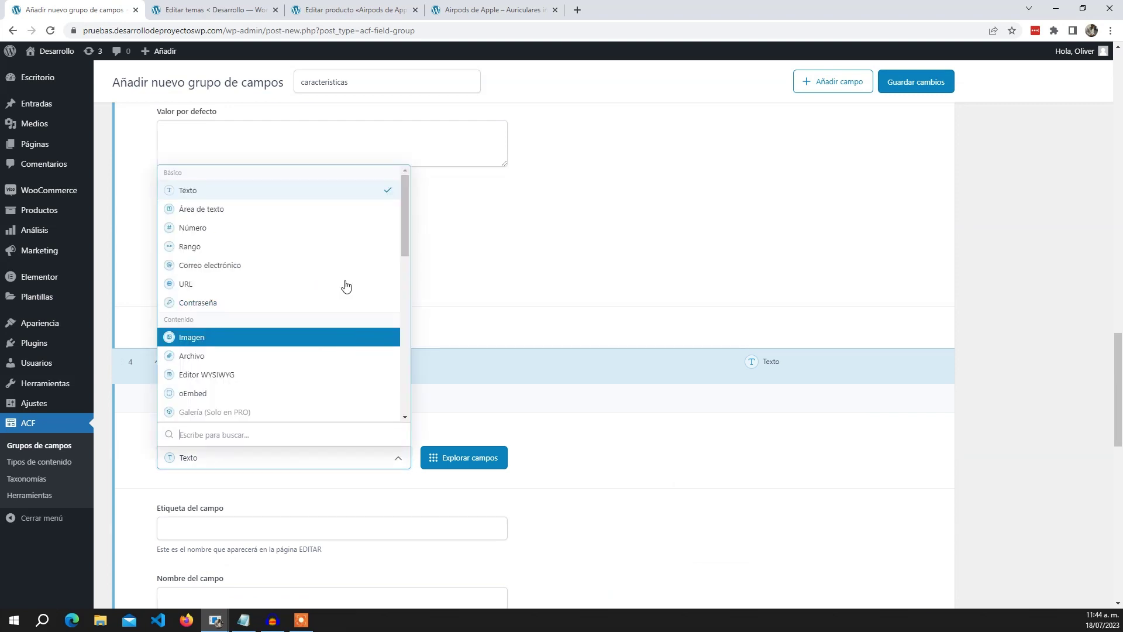
scroll(359, 270, "down", 2)
scroll(360, 271, "up", 2)
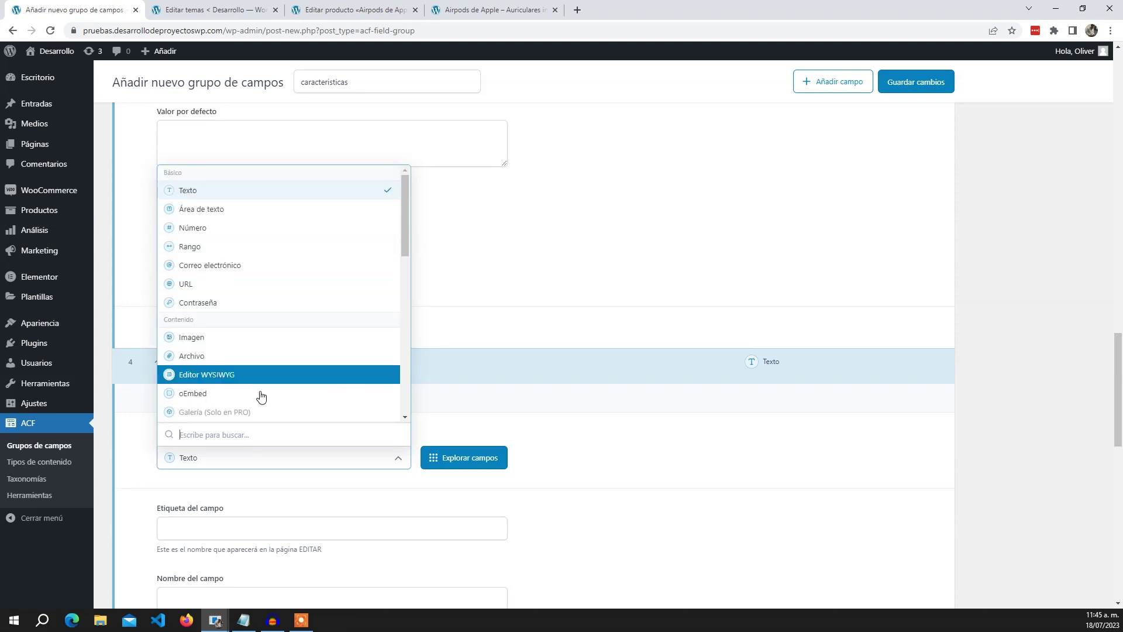
scroll(266, 395, "down", 1)
scroll(270, 351, "down", 4)
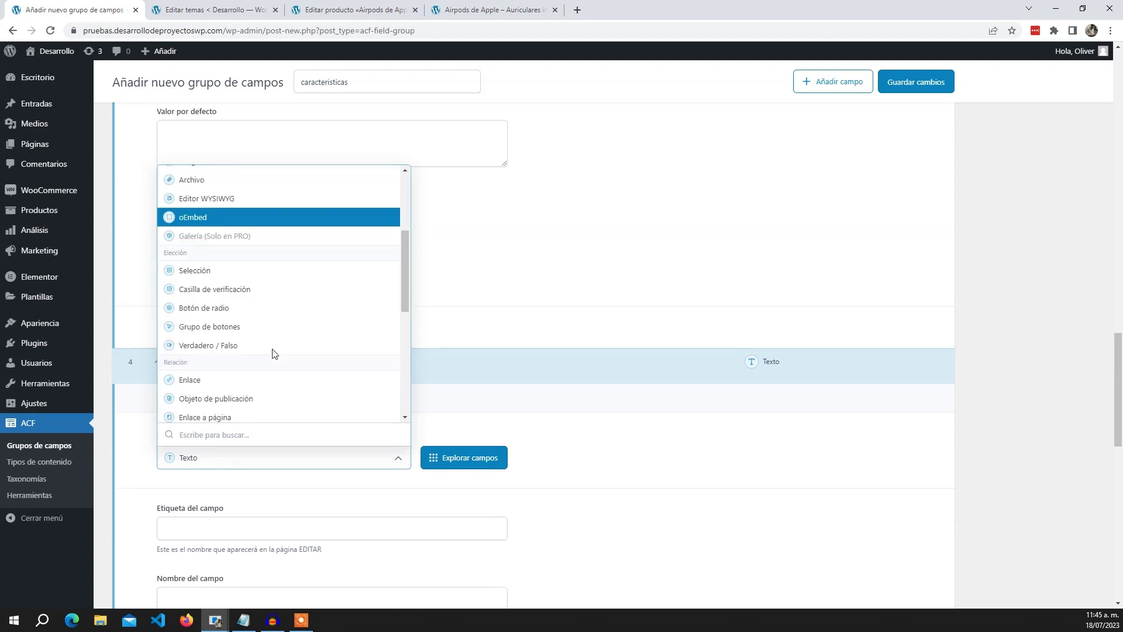
scroll(337, 284, "down", 2)
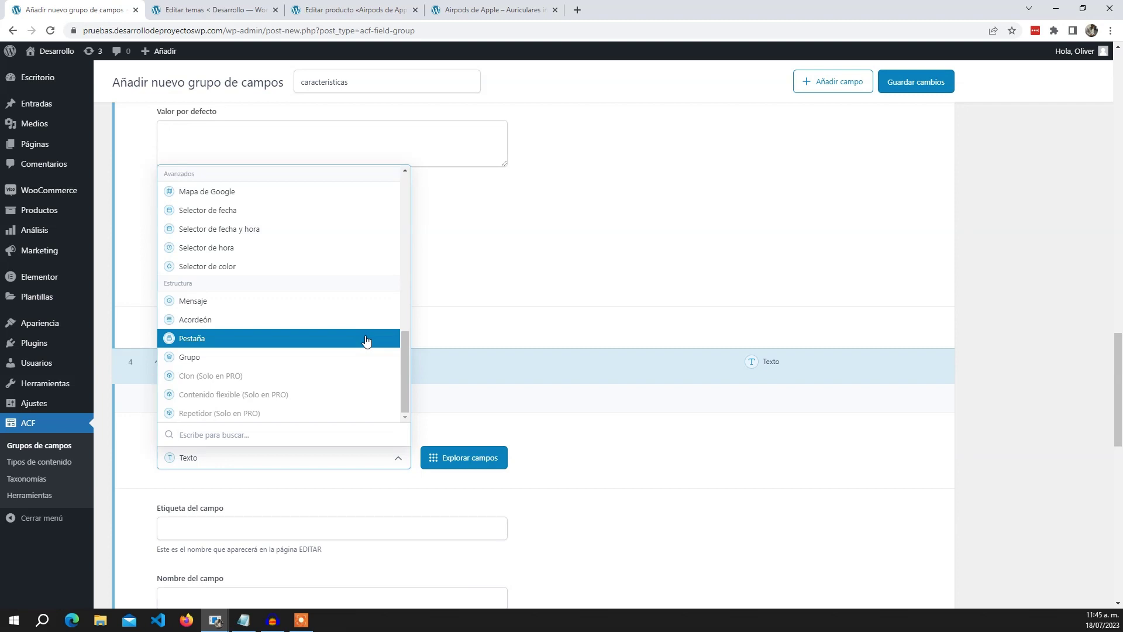
scroll(367, 341, "up", 2)
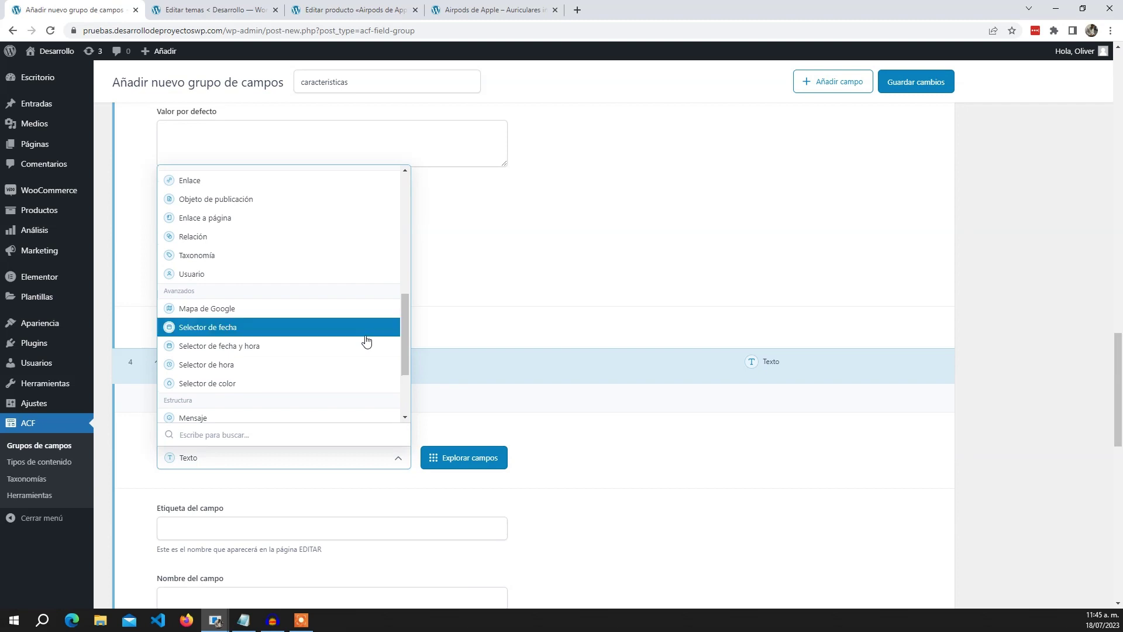
scroll(293, 233, "up", 5)
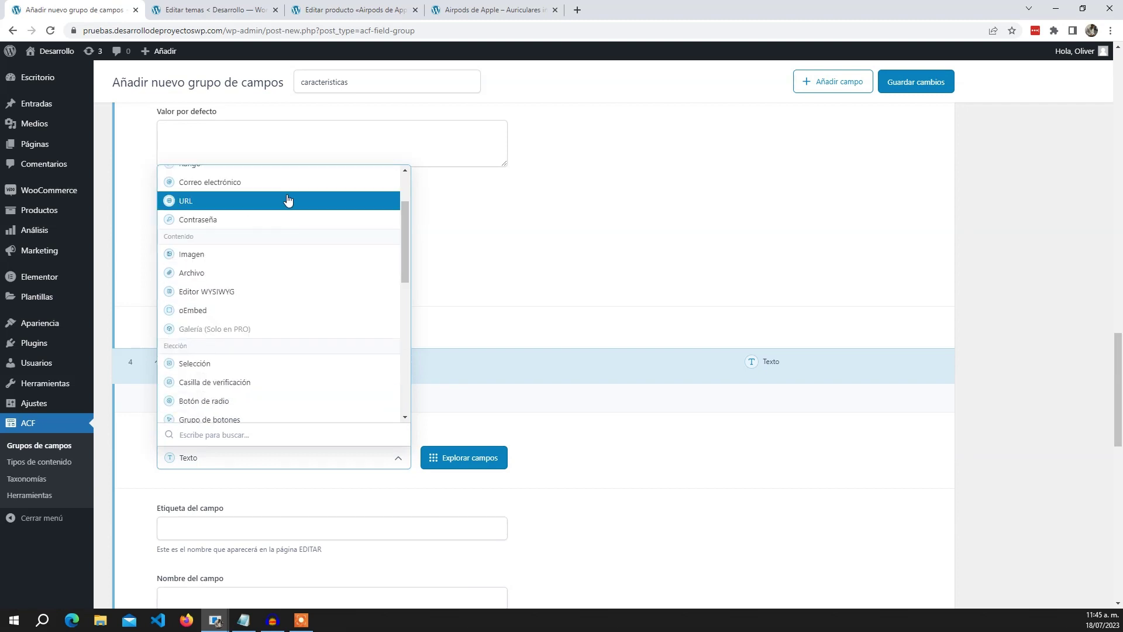
scroll(308, 275, "up", 2)
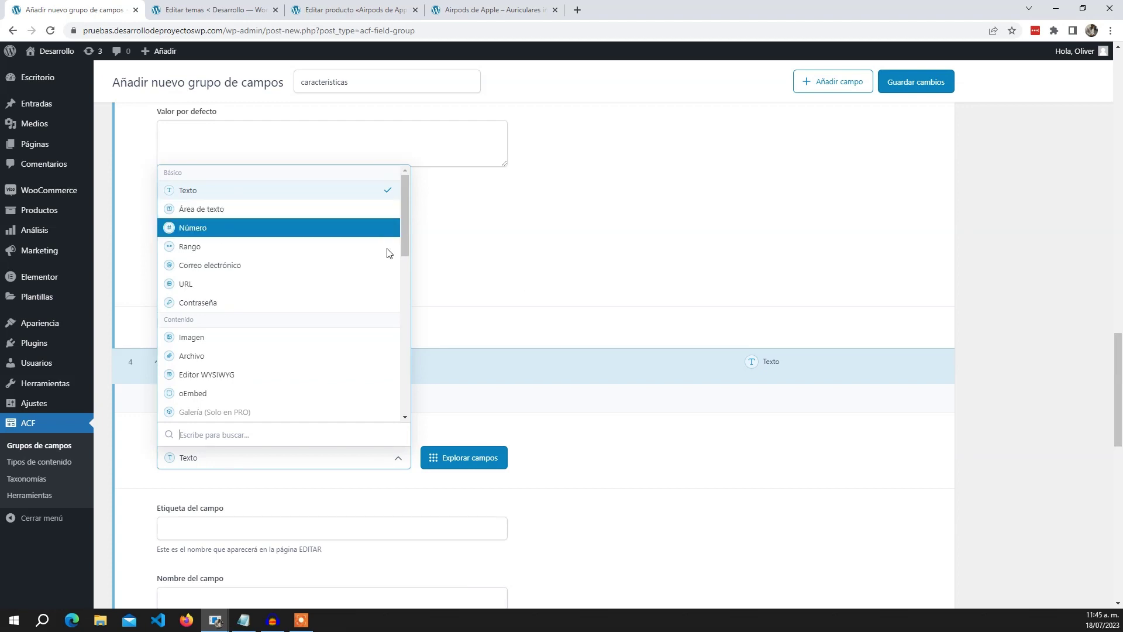
scroll(336, 296, "down", 2)
scroll(336, 296, "down", 2)
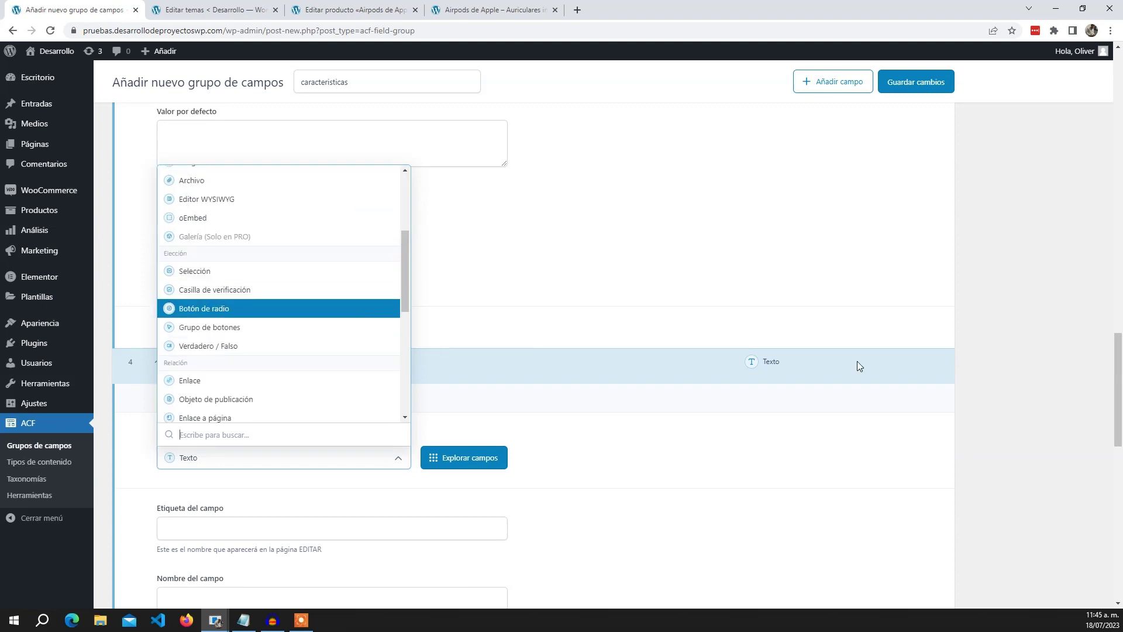
scroll(827, 413, "down", 3)
scroll(846, 406, "down", 3)
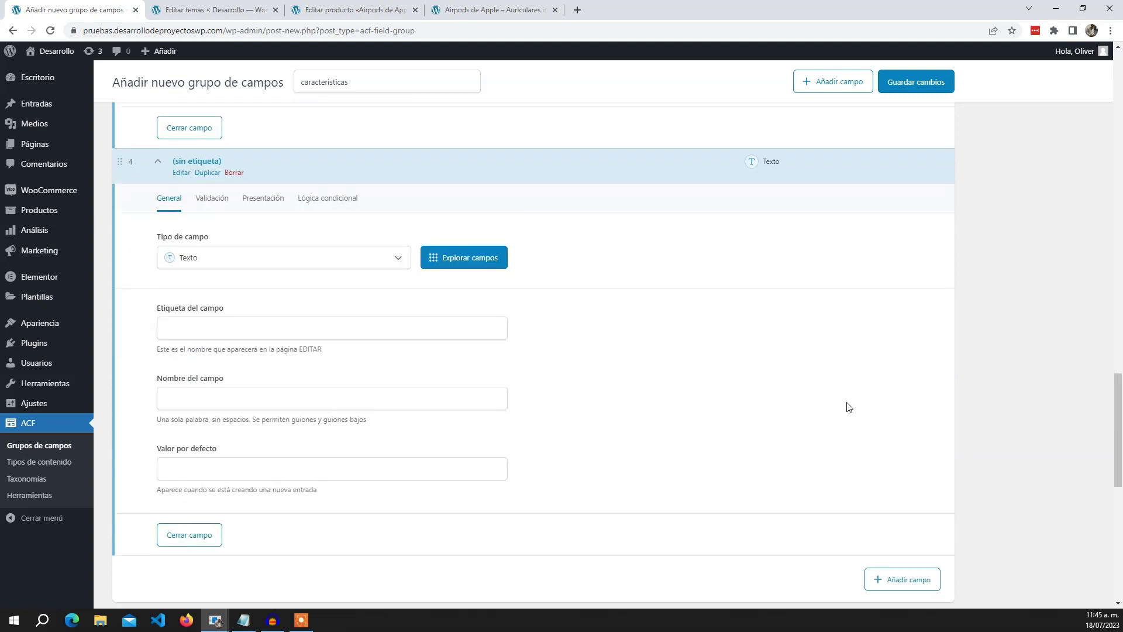
scroll(268, 213, "up", 2)
scroll(253, 209, "up", 1)
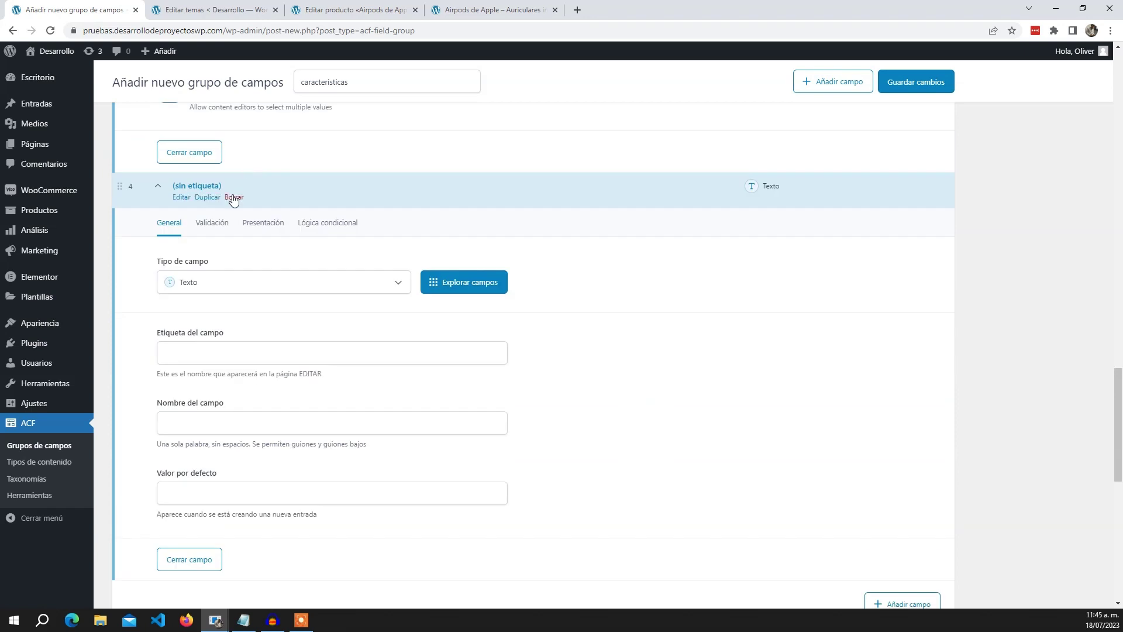
left_click(234, 197)
left_click(244, 176)
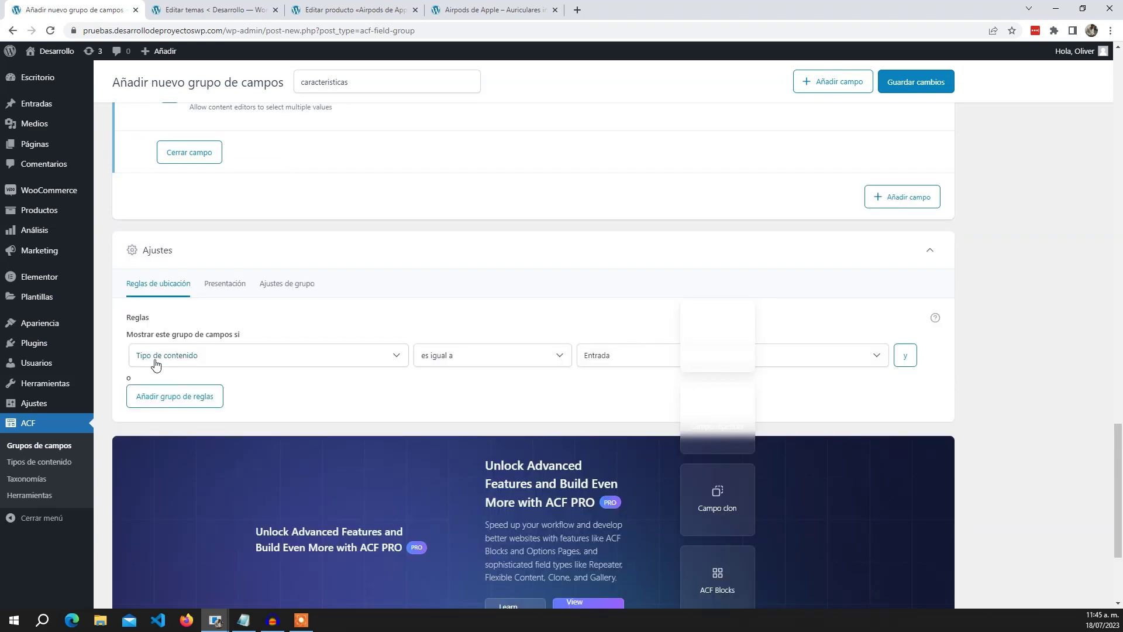
- Set the location rule to show the field group when Tipo de contenido es igual a Producto, and save the group
left_click(666, 364)
left_click(635, 427)
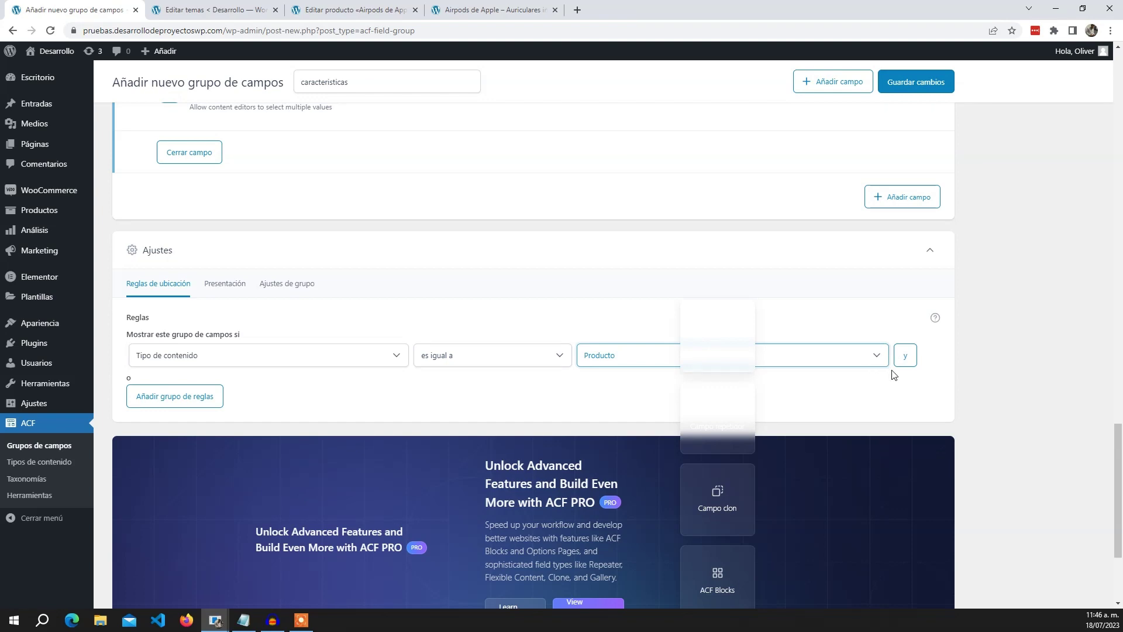
scroll(1059, 339, "down", 2)
scroll(1059, 340, "up", 12)
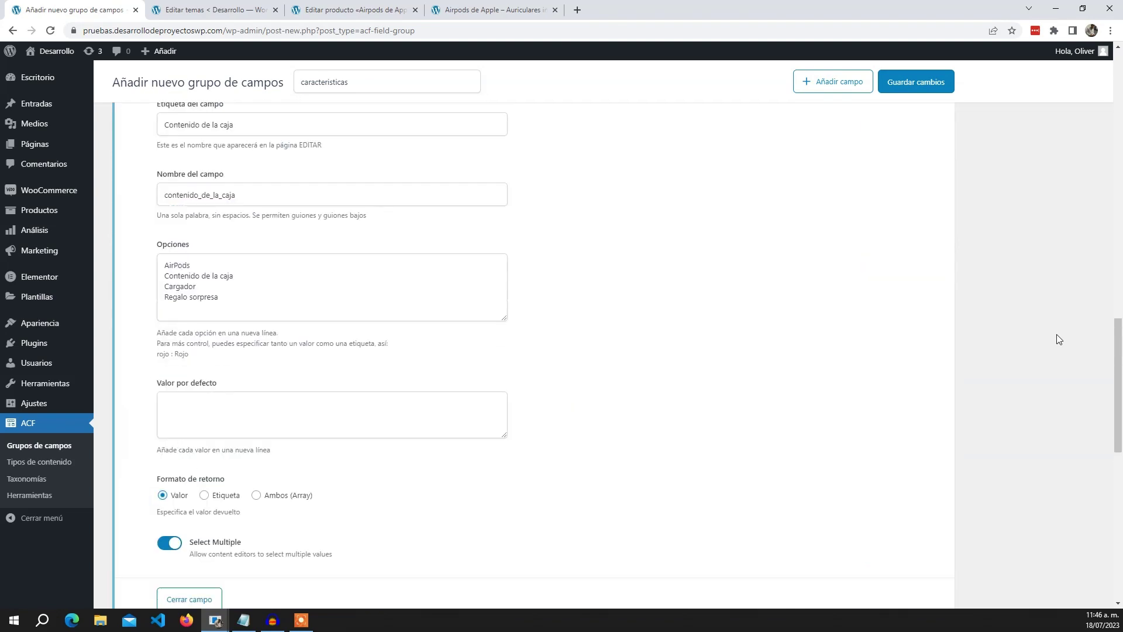
scroll(949, 329, "up", 15)
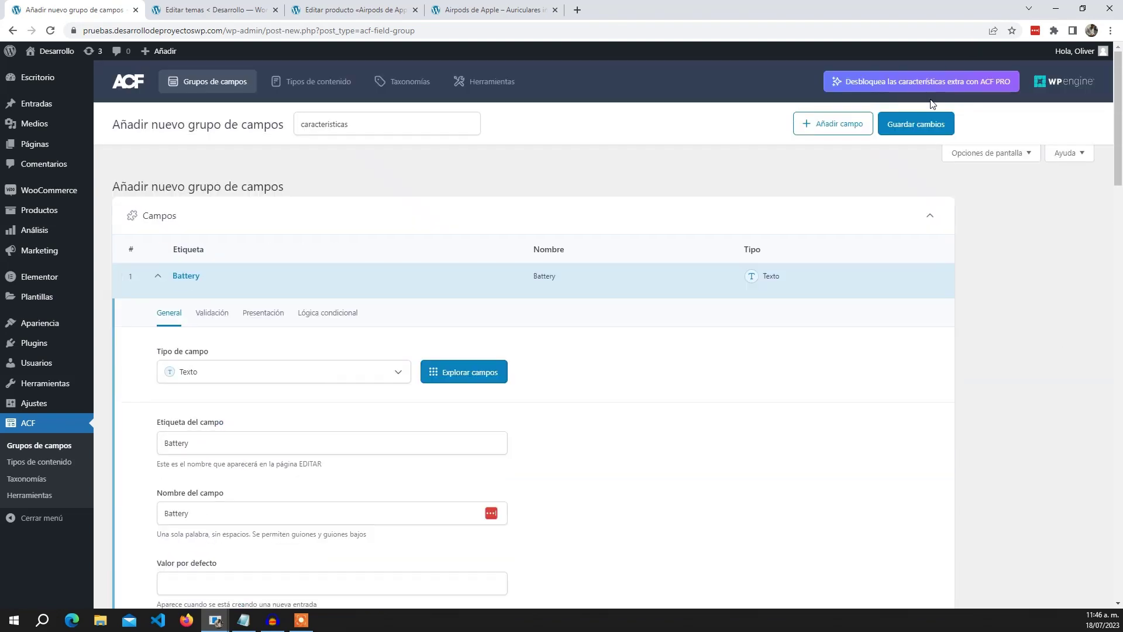
left_click(907, 131)
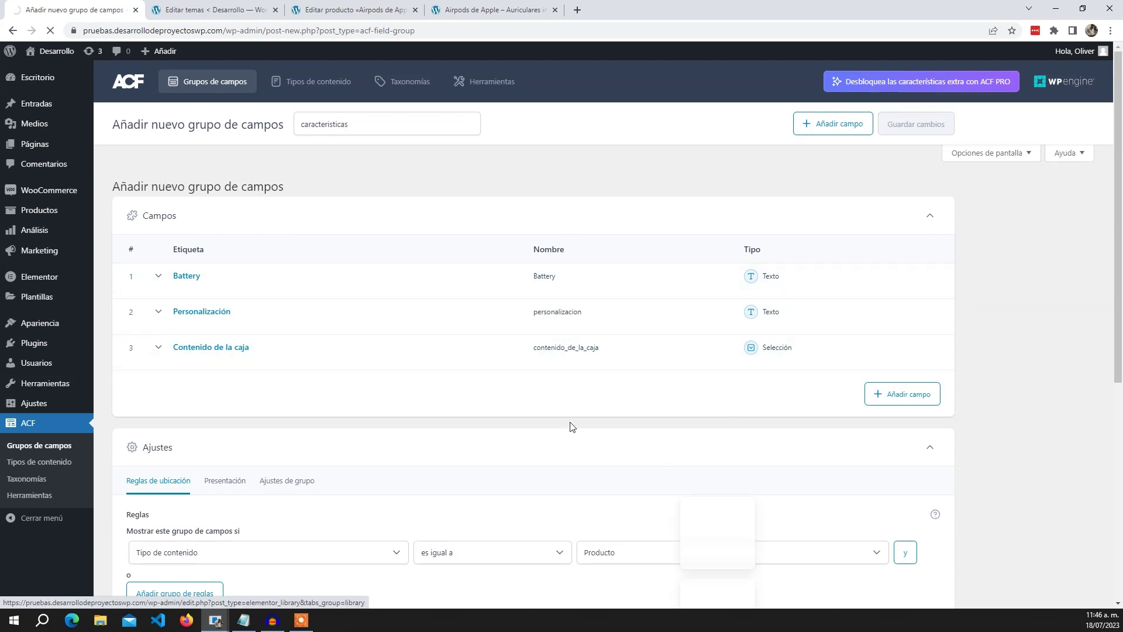
- Go back to the list of field groups and open the características group for editing
left_click(59, 450)
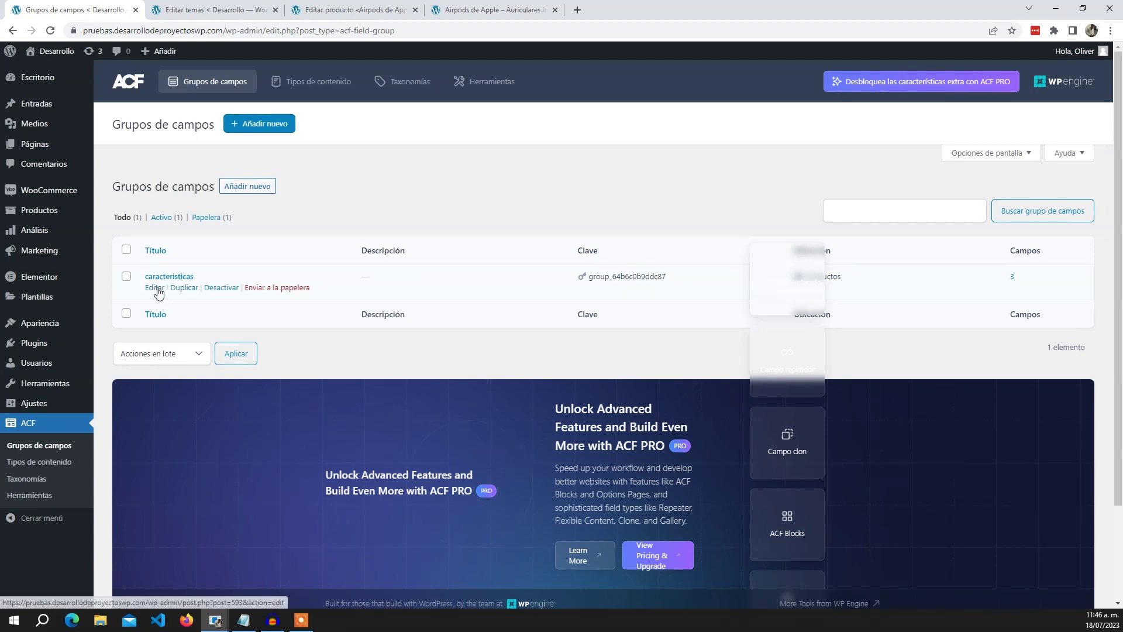
left_click(169, 276)
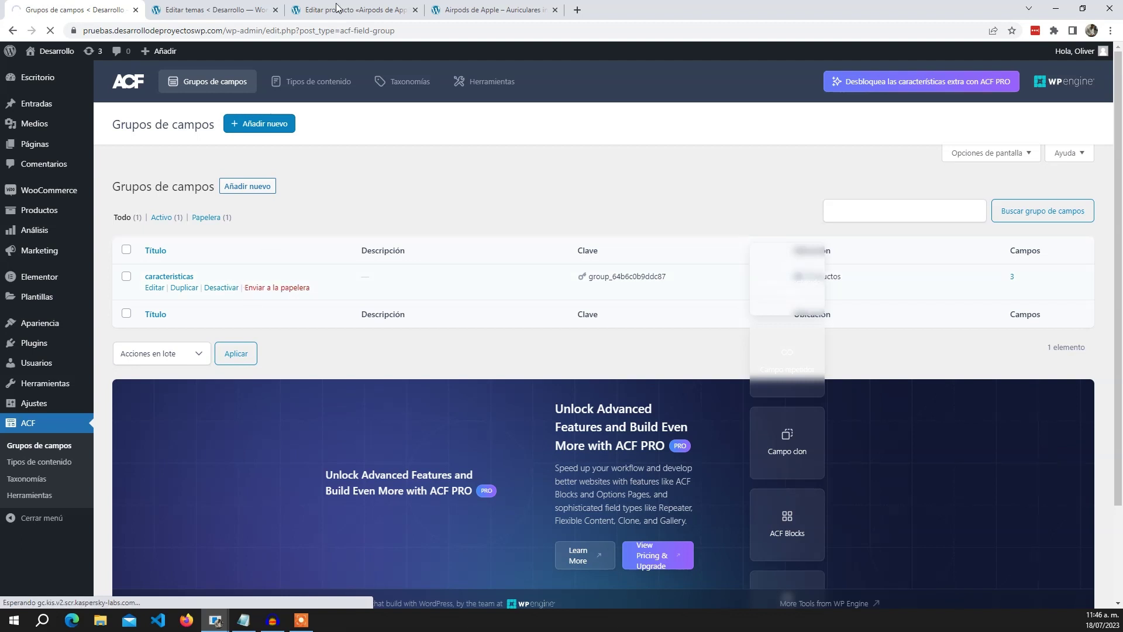
- Switch to the AirPods product editor and reload it, discarding its unsaved changes
left_click(354, 9)
left_click(49, 34)
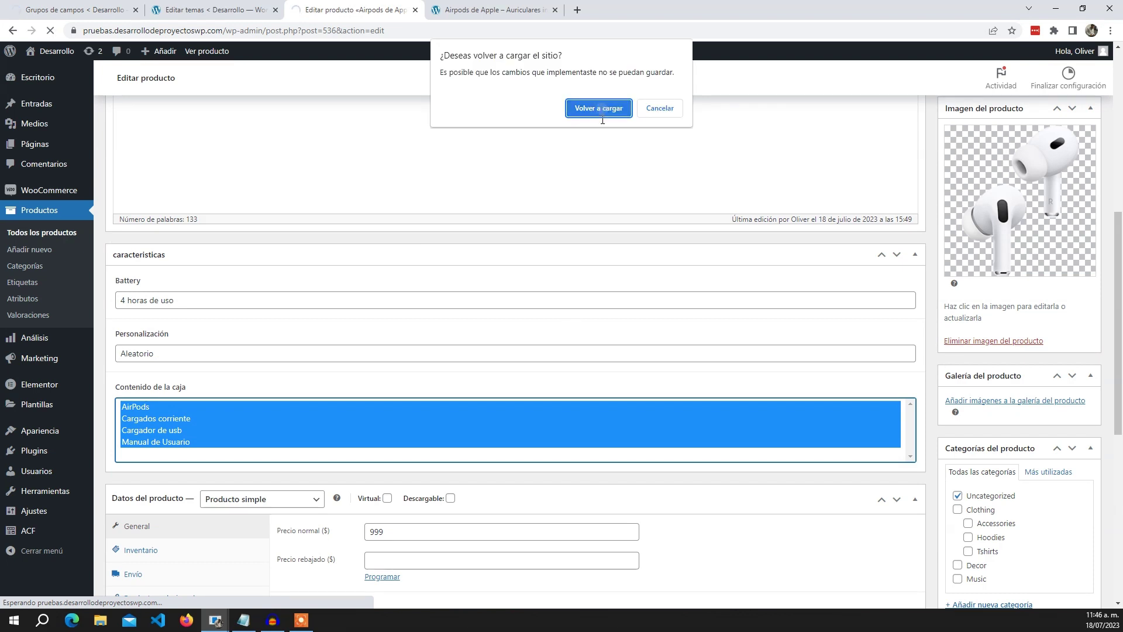
left_click(600, 108)
scroll(196, 286, "down", 1)
scroll(196, 286, "down", 1)
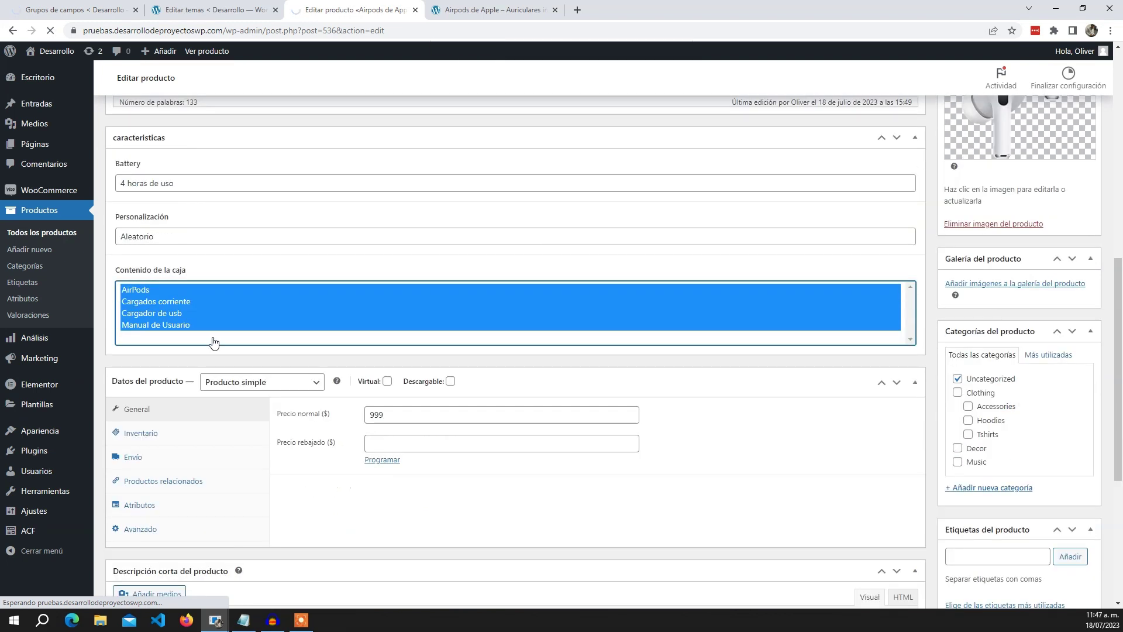
scroll(384, 246, "up", 2)
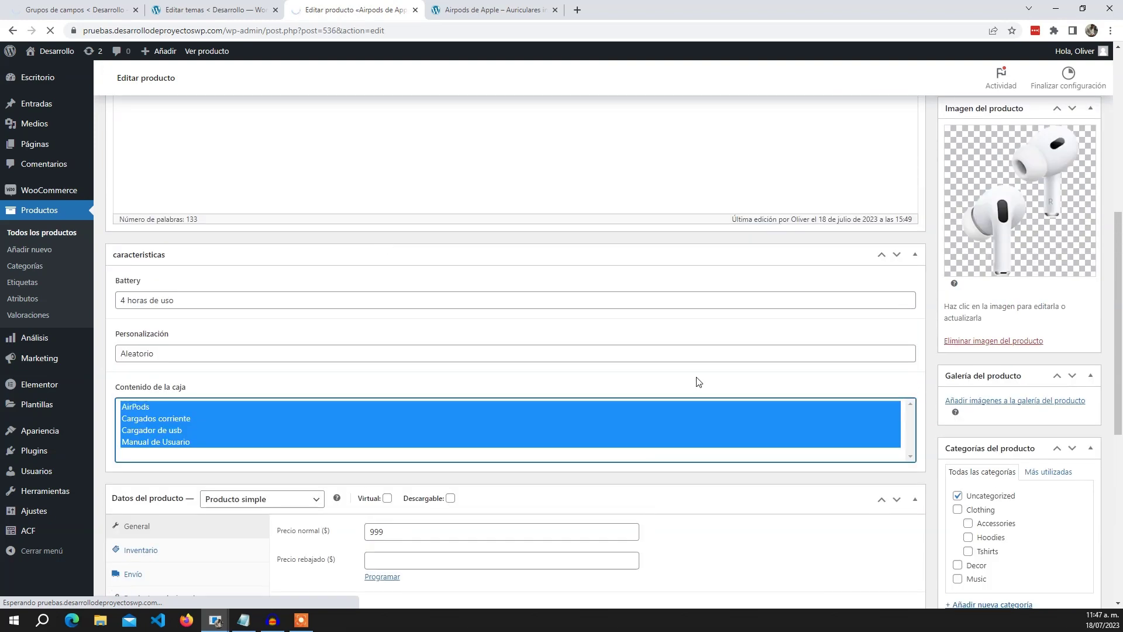
scroll(570, 357, "up", 1)
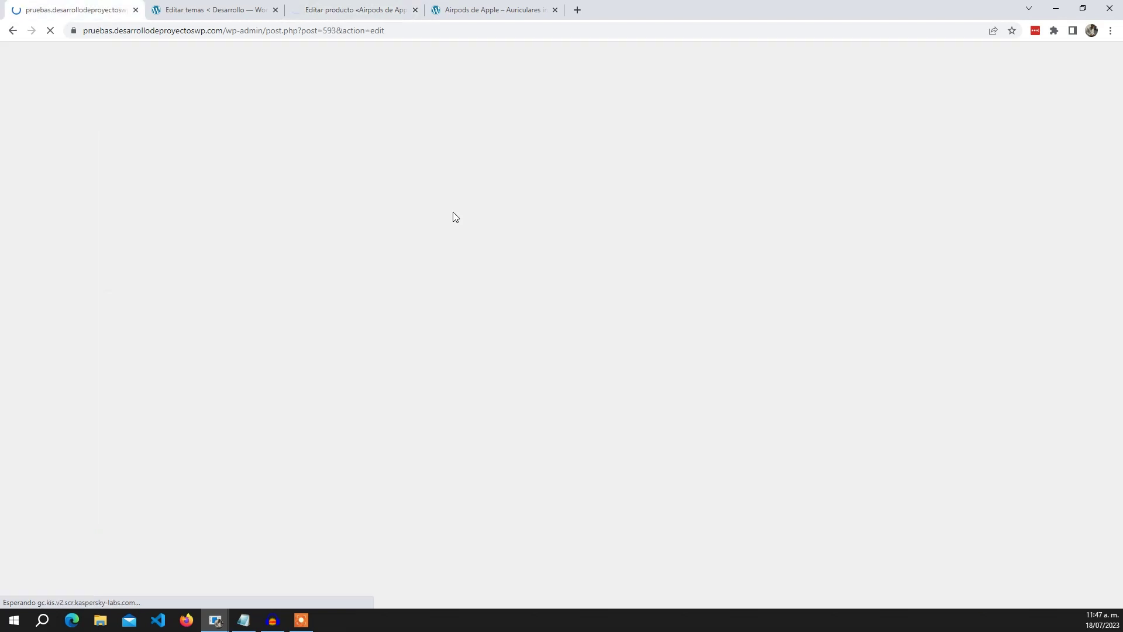
left_click(351, 11)
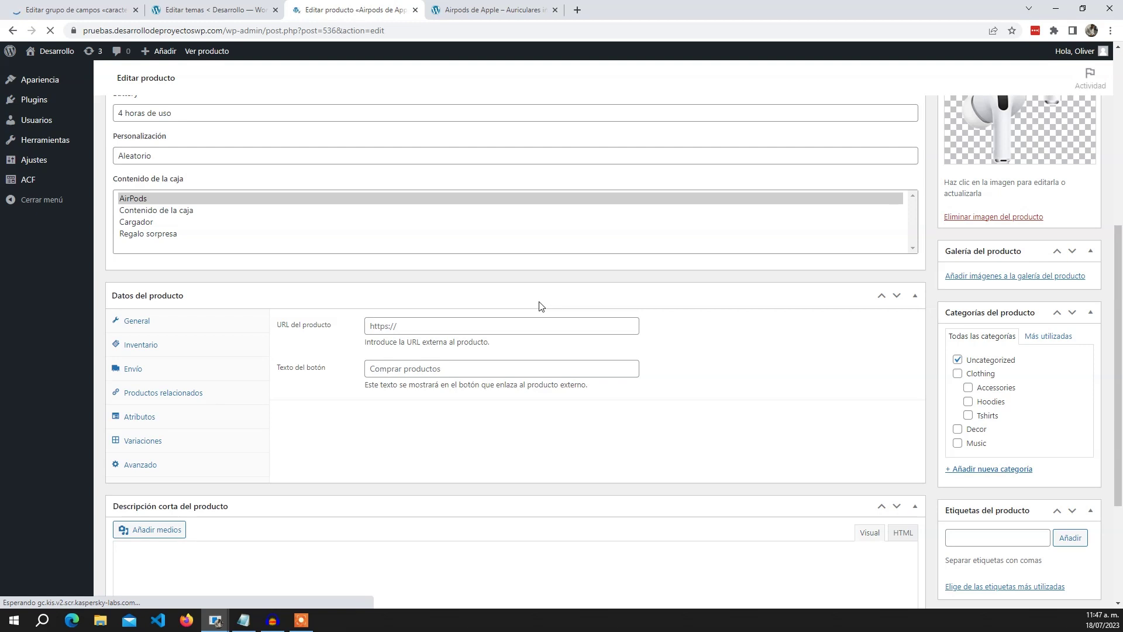
- Select Cargador among the Contenido de la caja options in the product's características section
scroll(539, 305, "up", 2)
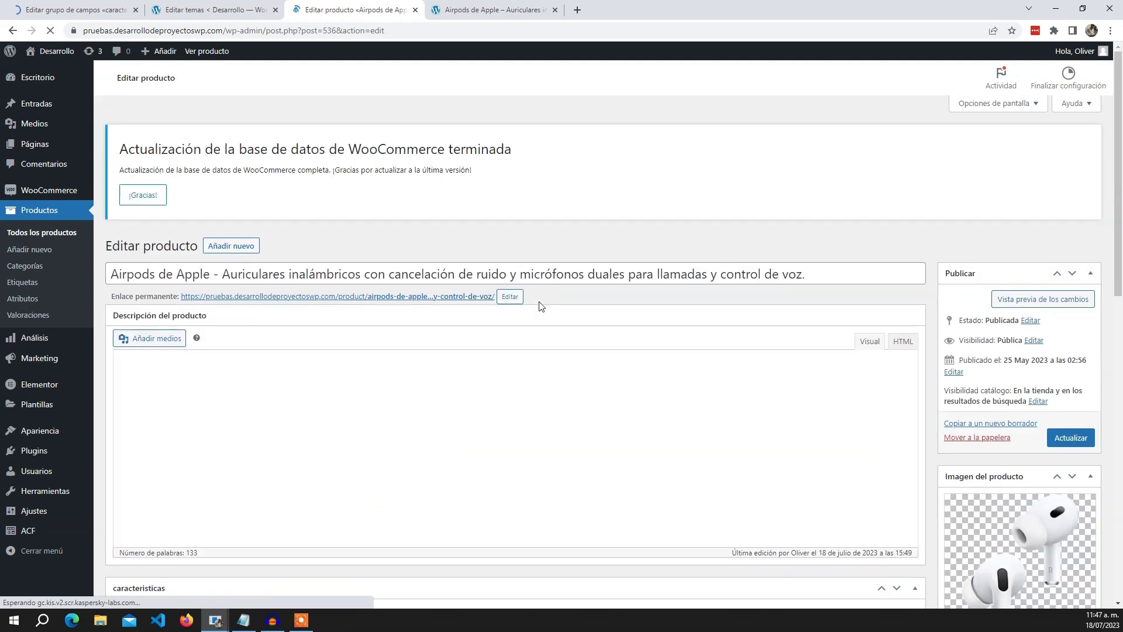
scroll(541, 306, "down", 6)
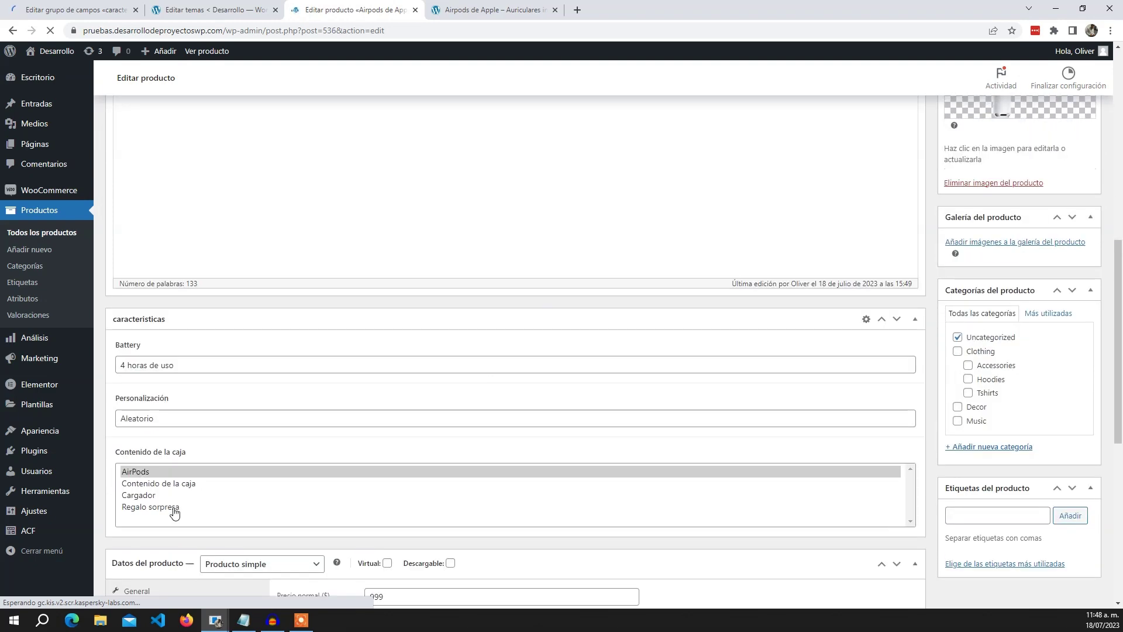
scroll(170, 368, "down", 4)
scroll(221, 323, "up", 5)
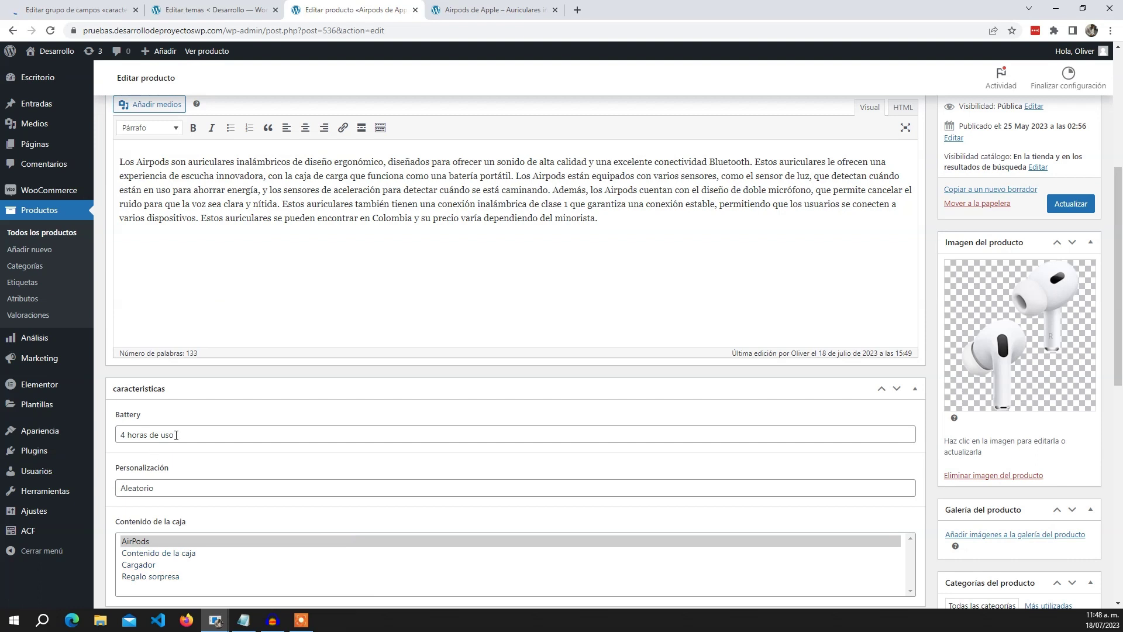
left_click(195, 439)
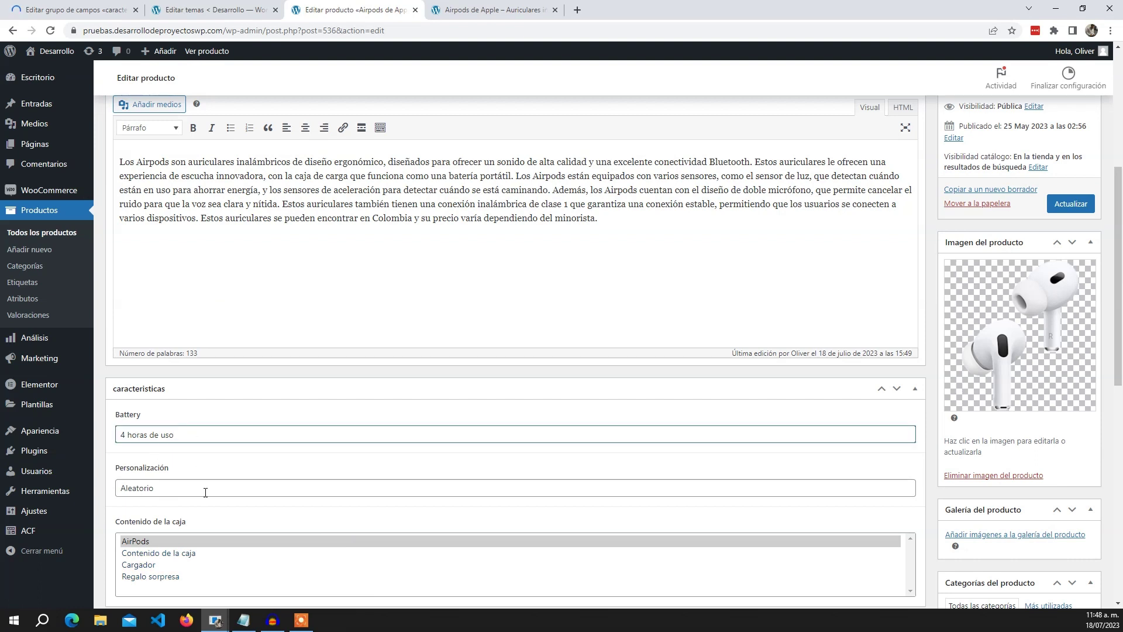
key("Tab")
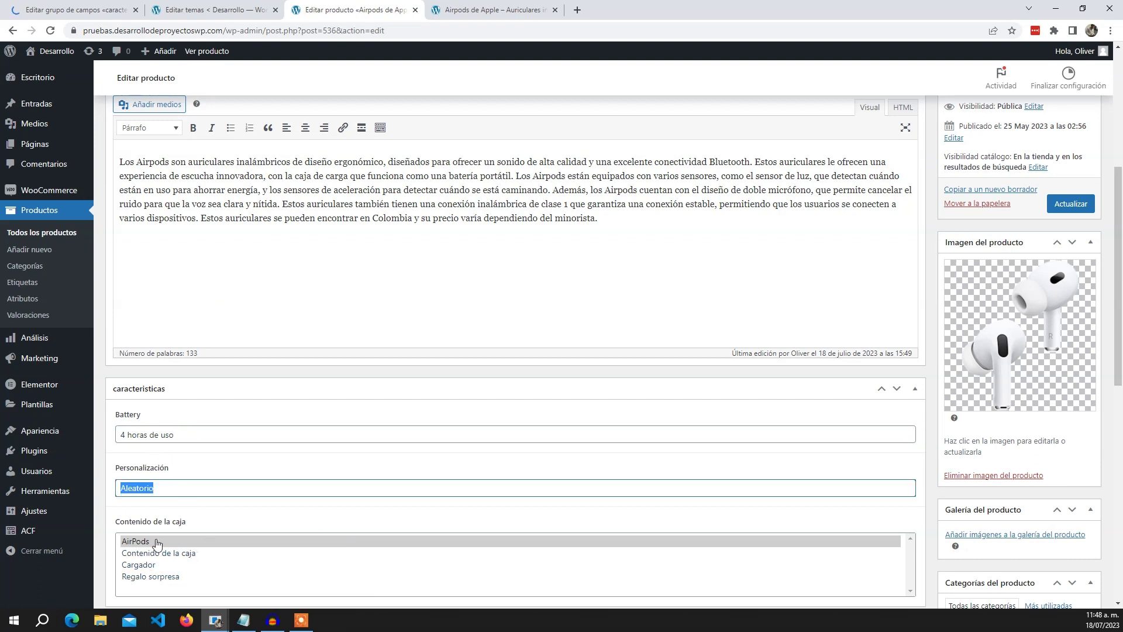
left_click(197, 556)
left_click(189, 564)
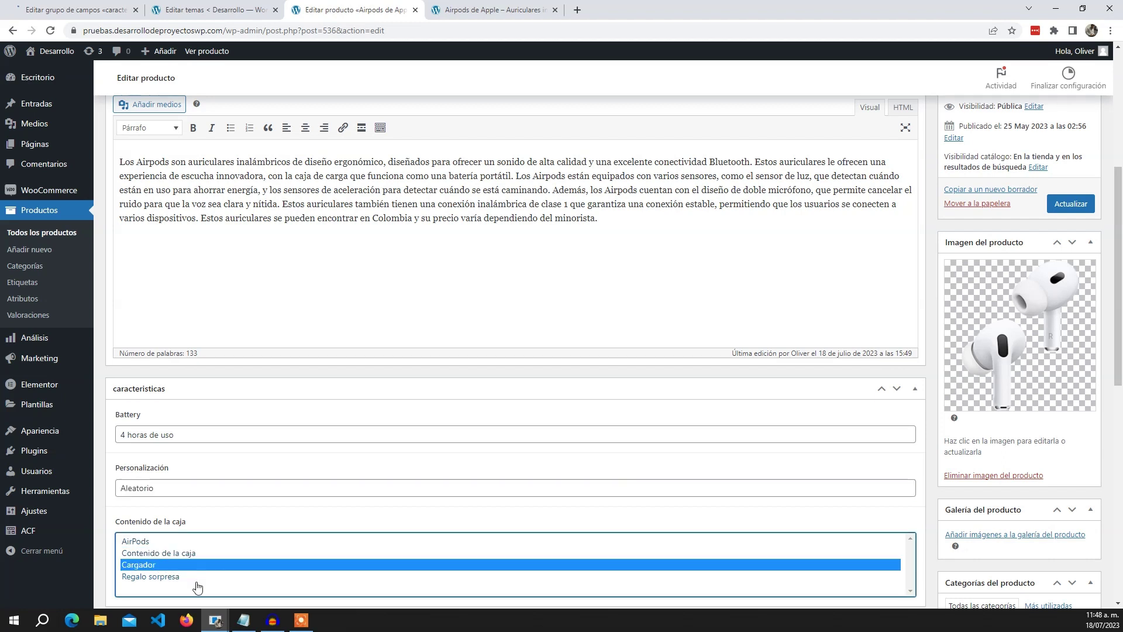
- Select all the Contenido de la caja options in the product's características section, from AirPods to Regalo sorpresa
left_click(199, 578)
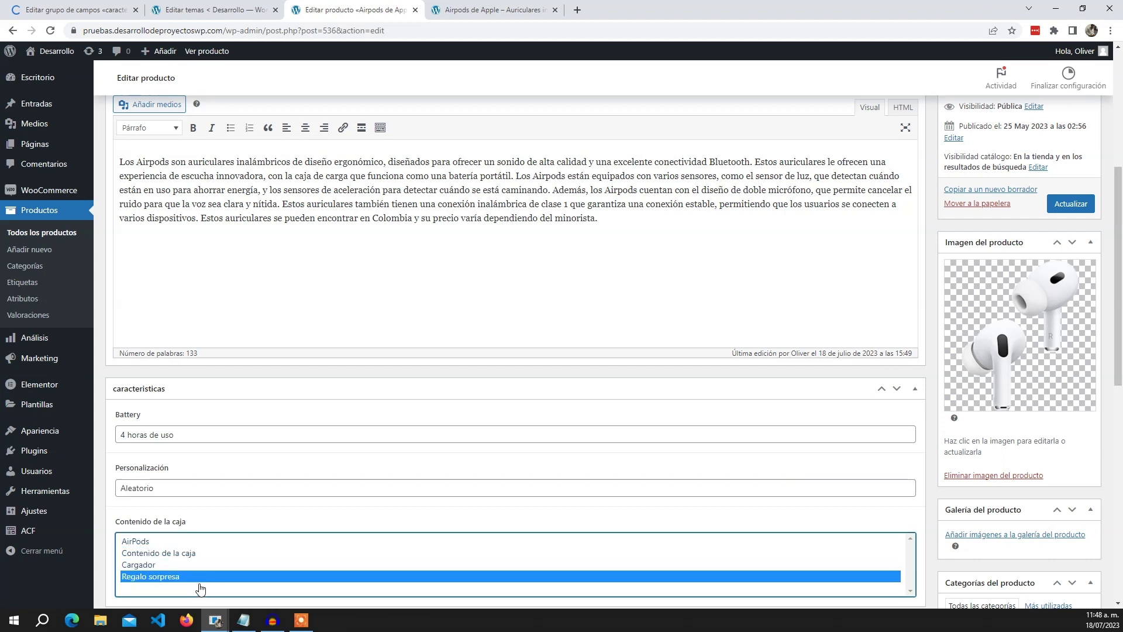
left_click(232, 563, "shift")
left_click(175, 552, "shift")
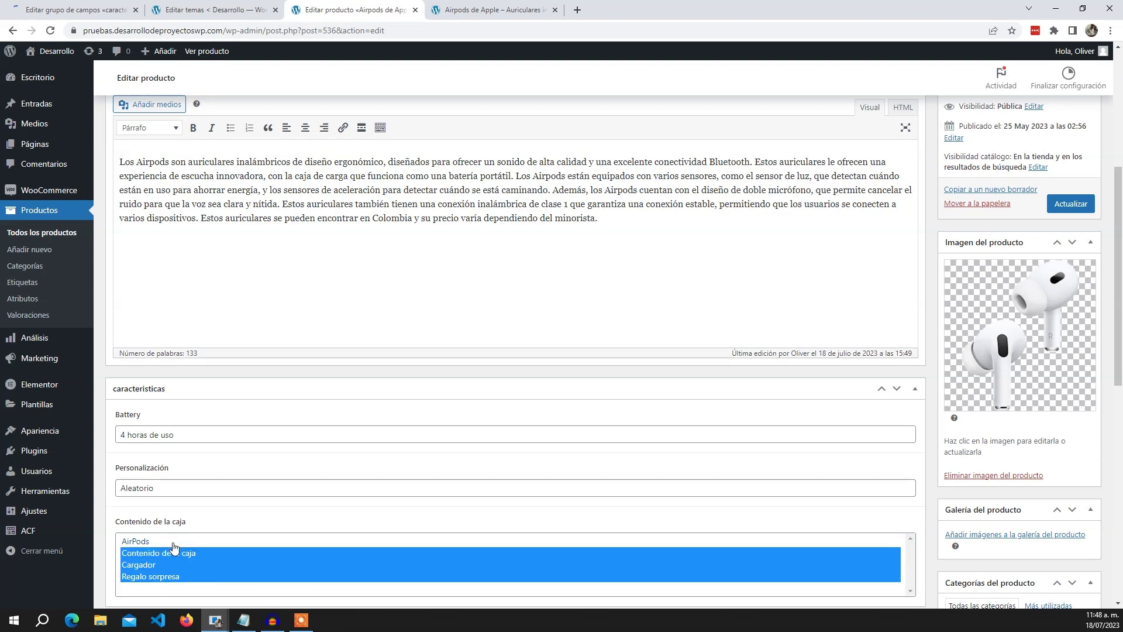
- Check how Contenido de la caja is listed on the AirPods product page, and return to the product editor
left_click(534, 9)
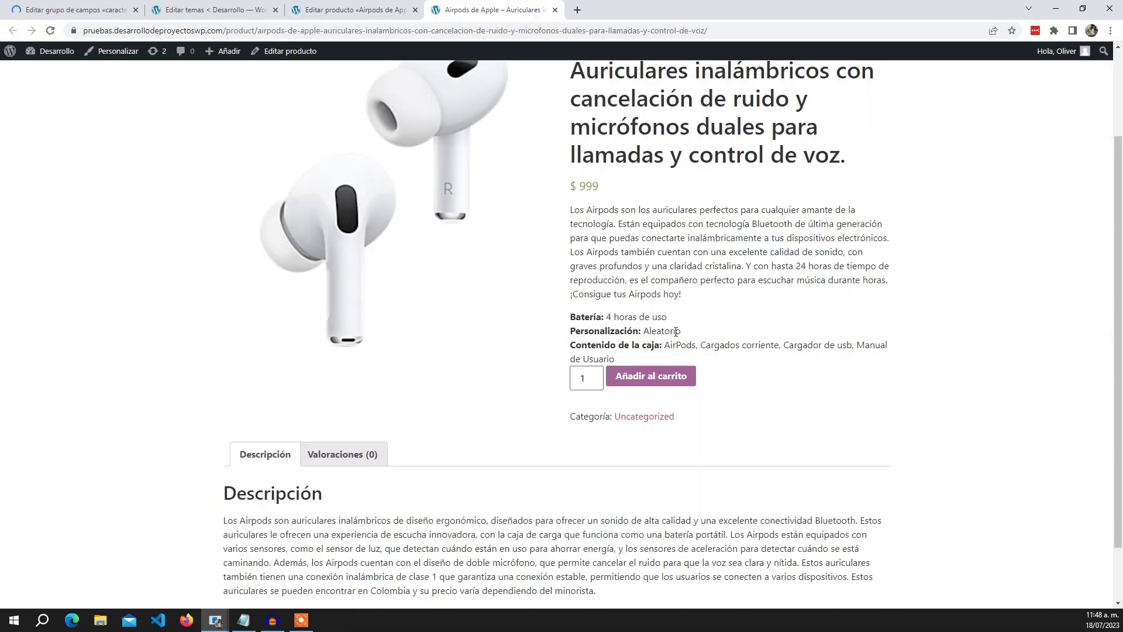
left_click_drag(892, 344, 775, 364)
left_click(775, 364)
left_click(372, 5)
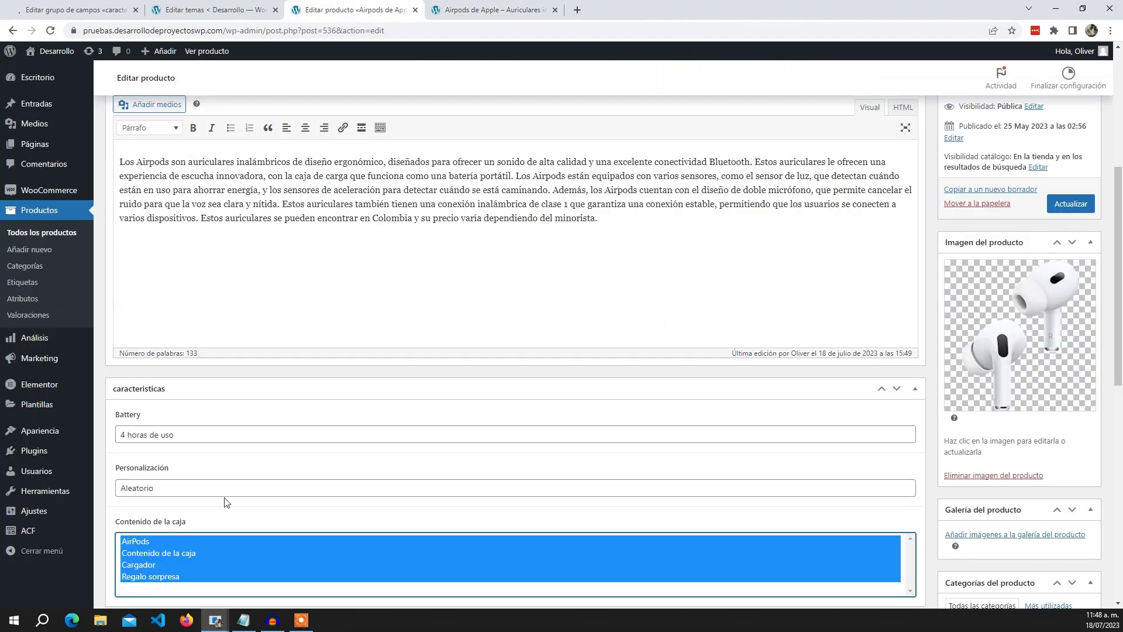
- Look over the ACF field group, then switch to the theme file editor and read the custom-fields code at the end of functions.php
key("ctrl+1")
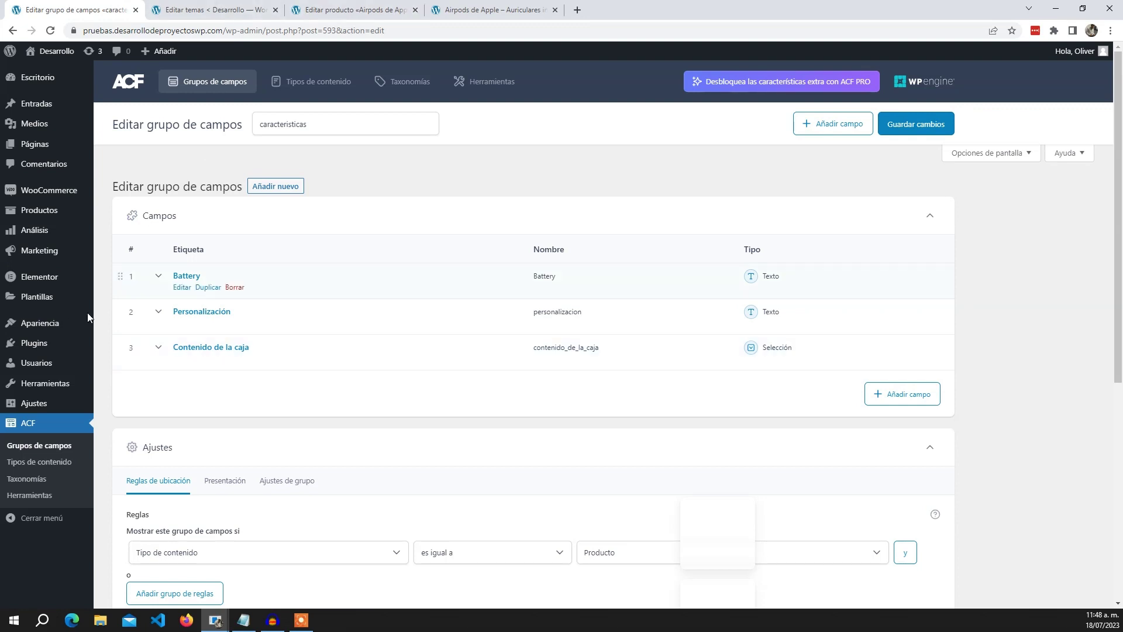
mouse_move(69, 324)
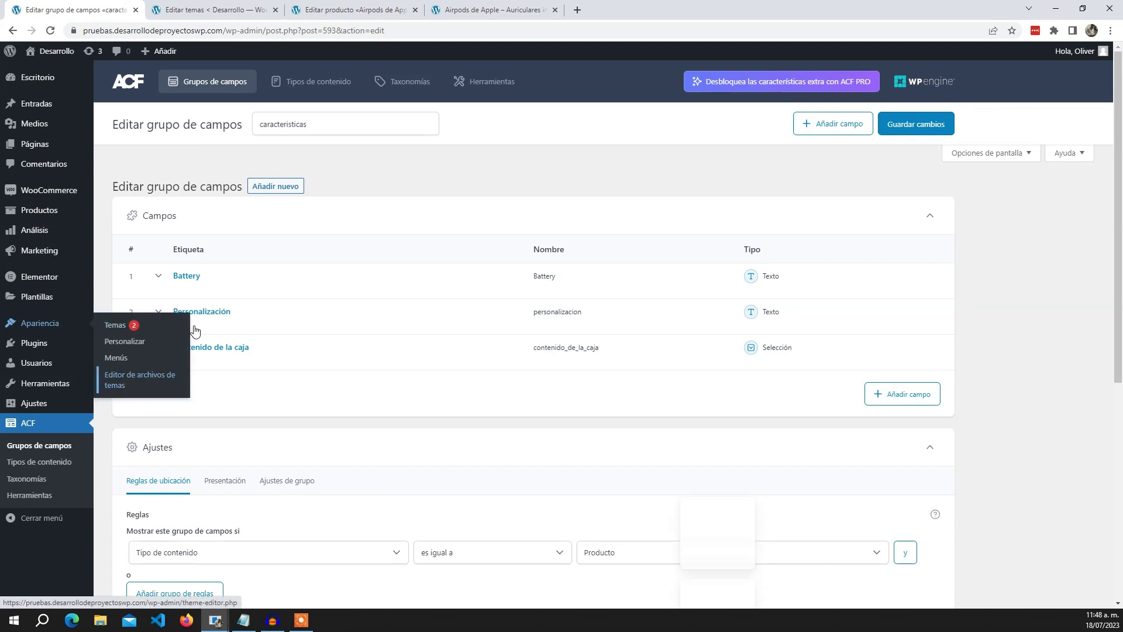
key("ctrl+Tab")
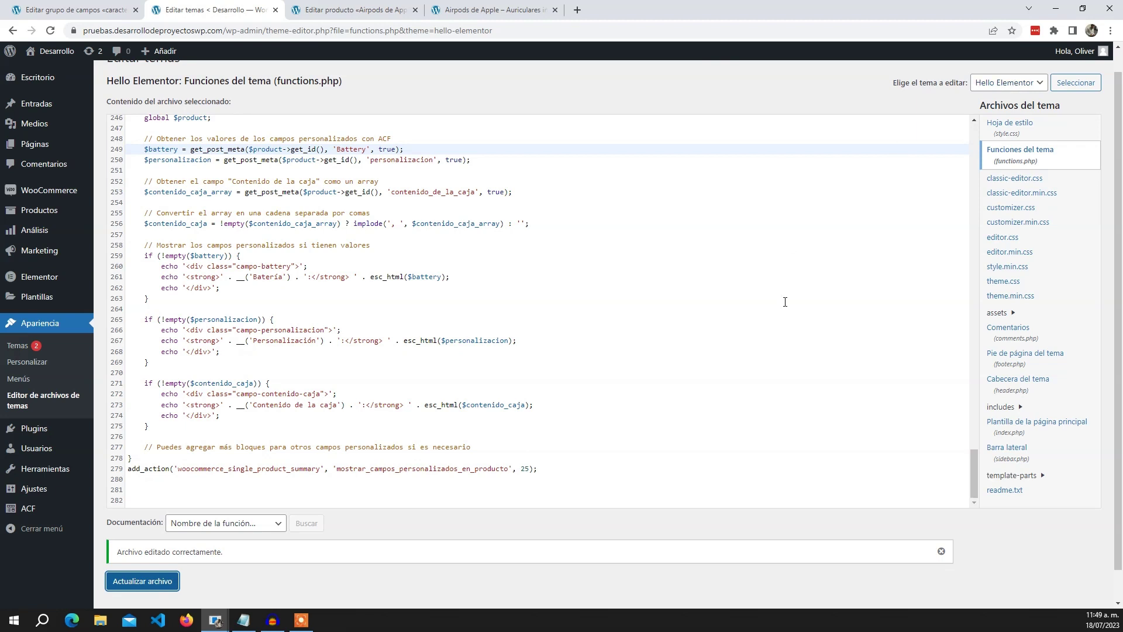
scroll(790, 275, "up", 1)
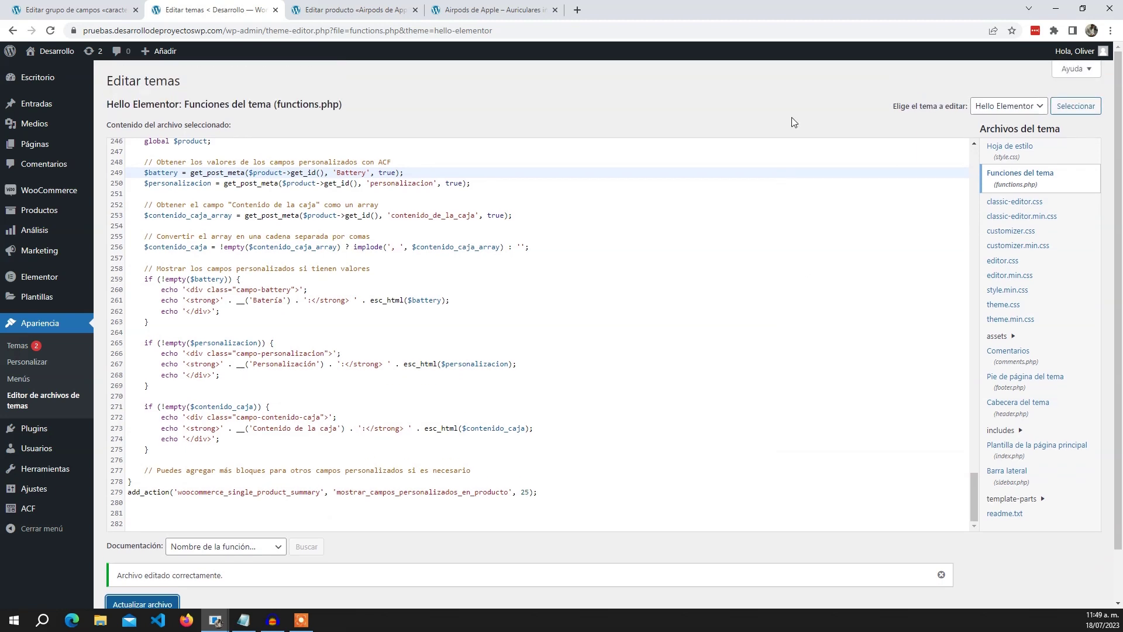
scroll(878, 378, "up", 1)
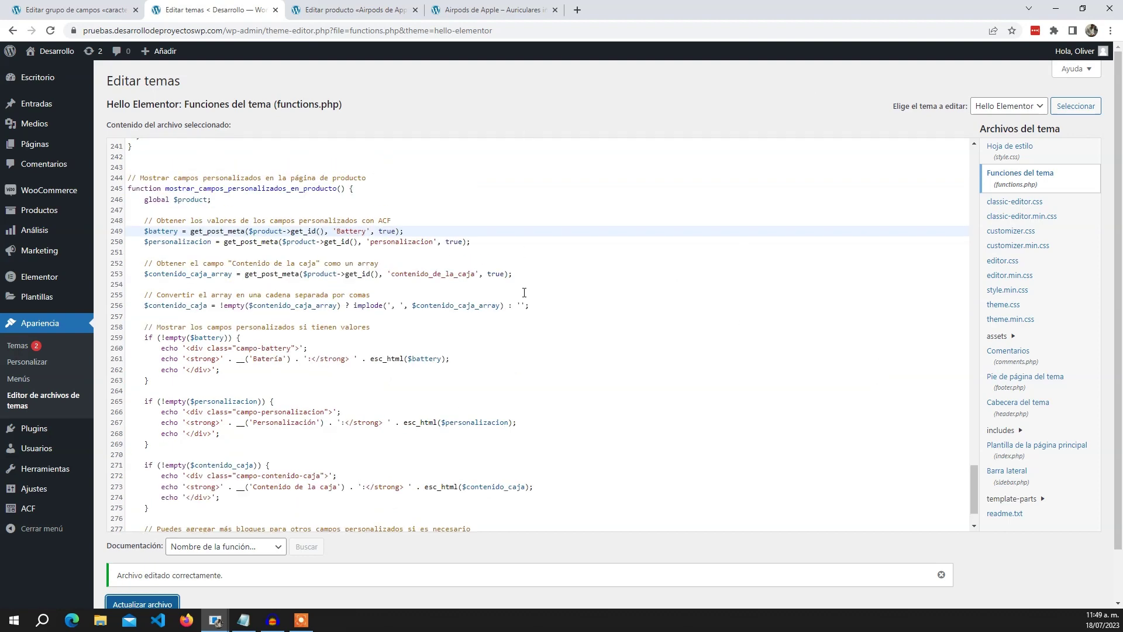
scroll(570, 379, "down", 1)
scroll(409, 315, "up", 2)
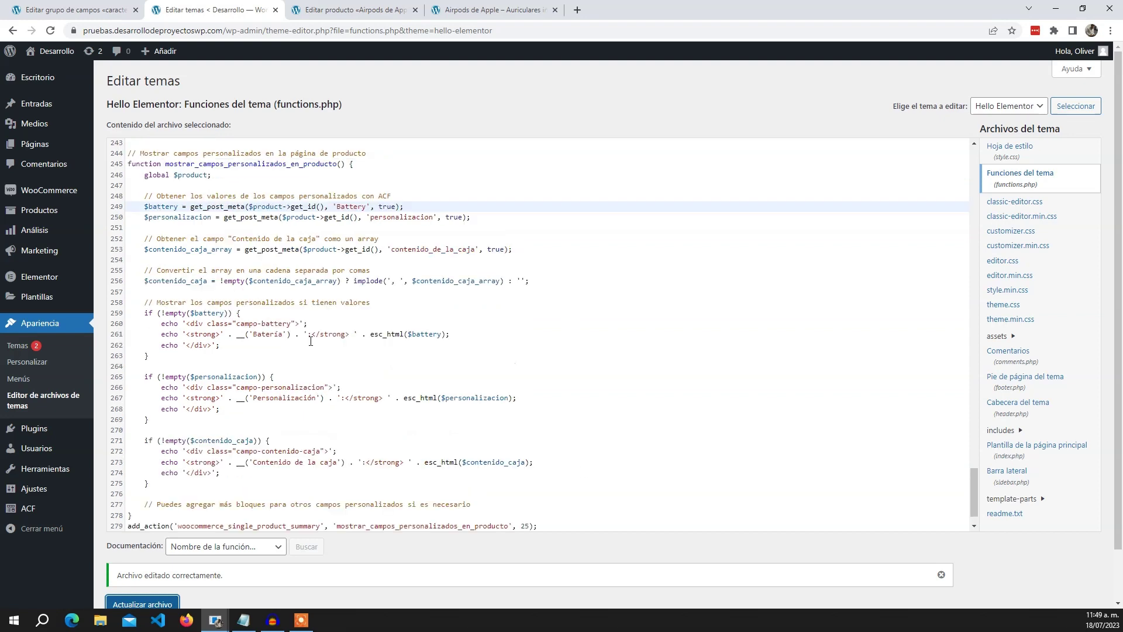
scroll(413, 274, "down", 2)
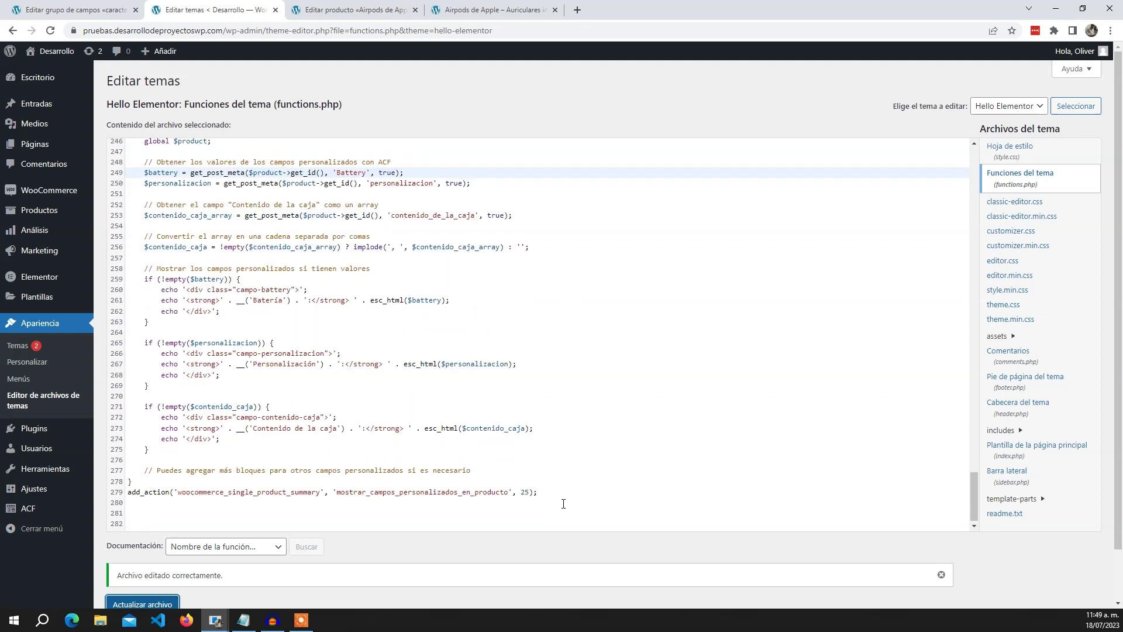
- Highlight the custom-fields code in functions.php up to its closing add_action line to review its extent
left_click(444, 457)
left_click(520, 469)
left_click_drag(565, 495, 277, 232)
left_click(667, 304)
scroll(459, 232, "up", 1)
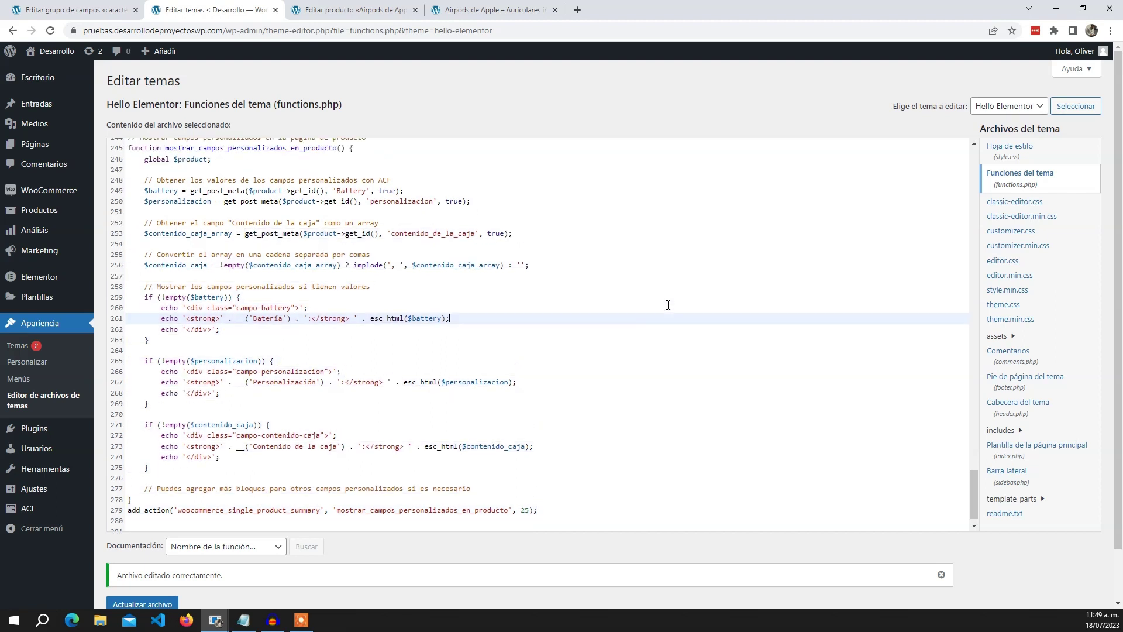
- Examine the opening comment, the mostrar_campos_personalizados_en_producto declaration and the global $product line
left_click_drag(148, 178, 297, 178)
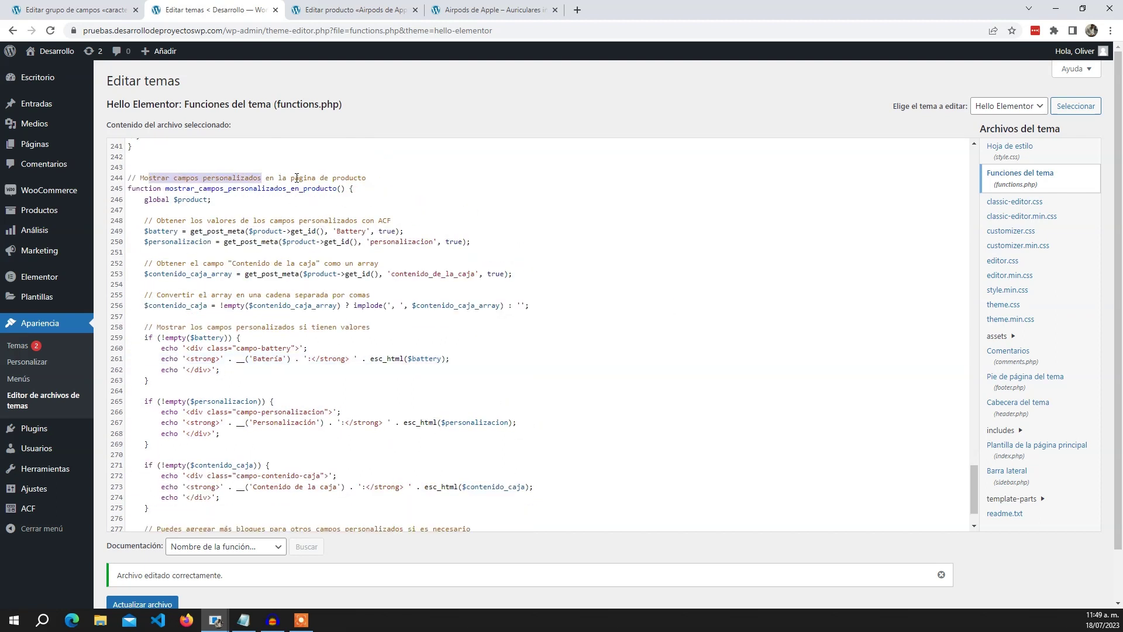
left_click(152, 187)
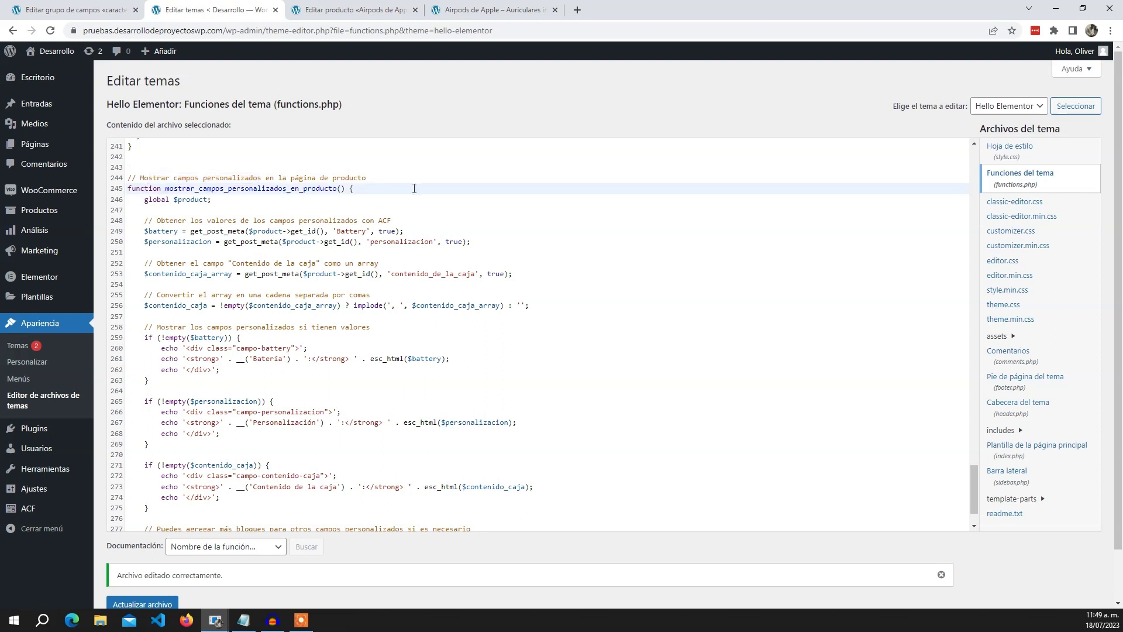
left_click_drag(144, 199, 212, 199)
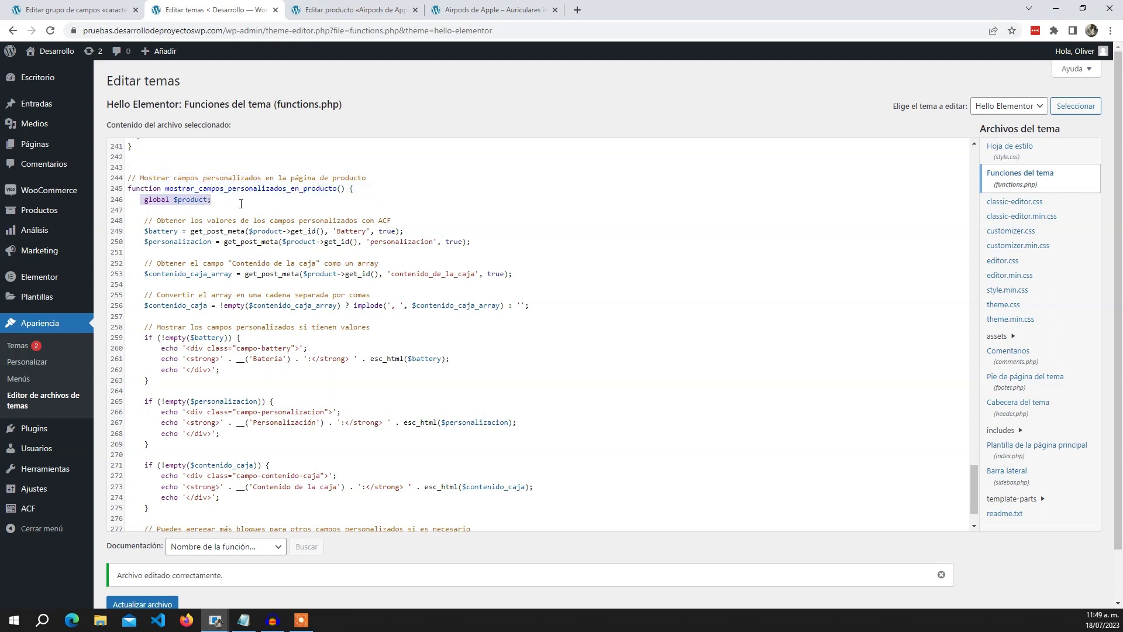
left_click(303, 204)
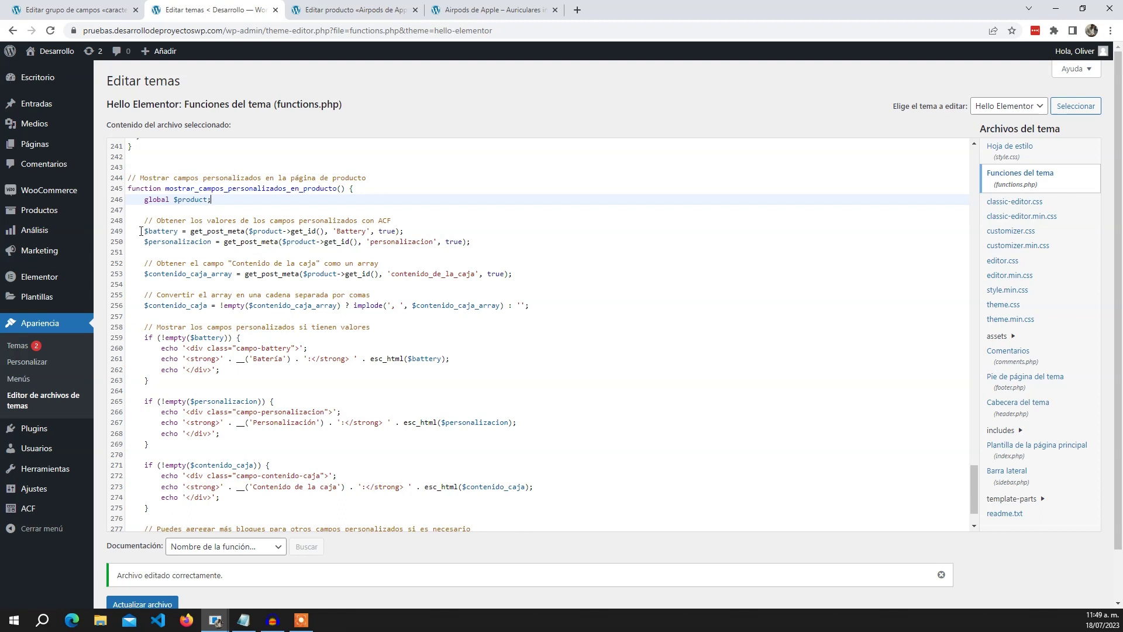
- Examine the $battery and $personalizacion get_post_meta lines, comparing the Battery key with the field name in the ACF group
left_click_drag(146, 230, 386, 231)
left_click_drag(481, 243, 114, 234)
left_click(481, 243)
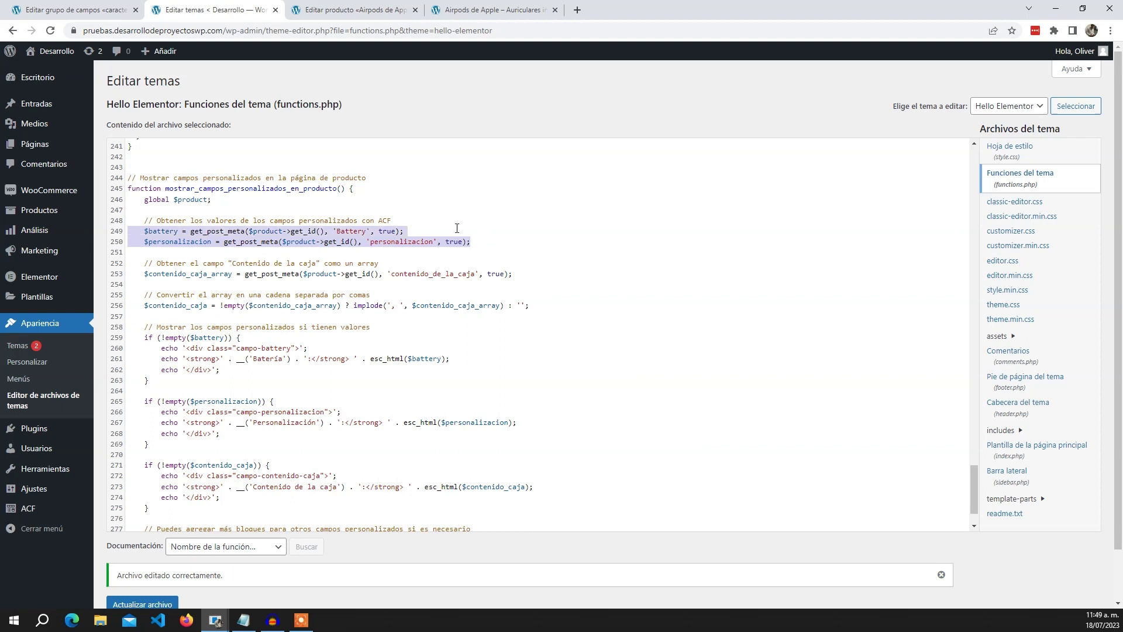
left_click(145, 231)
left_click(177, 232, "shift")
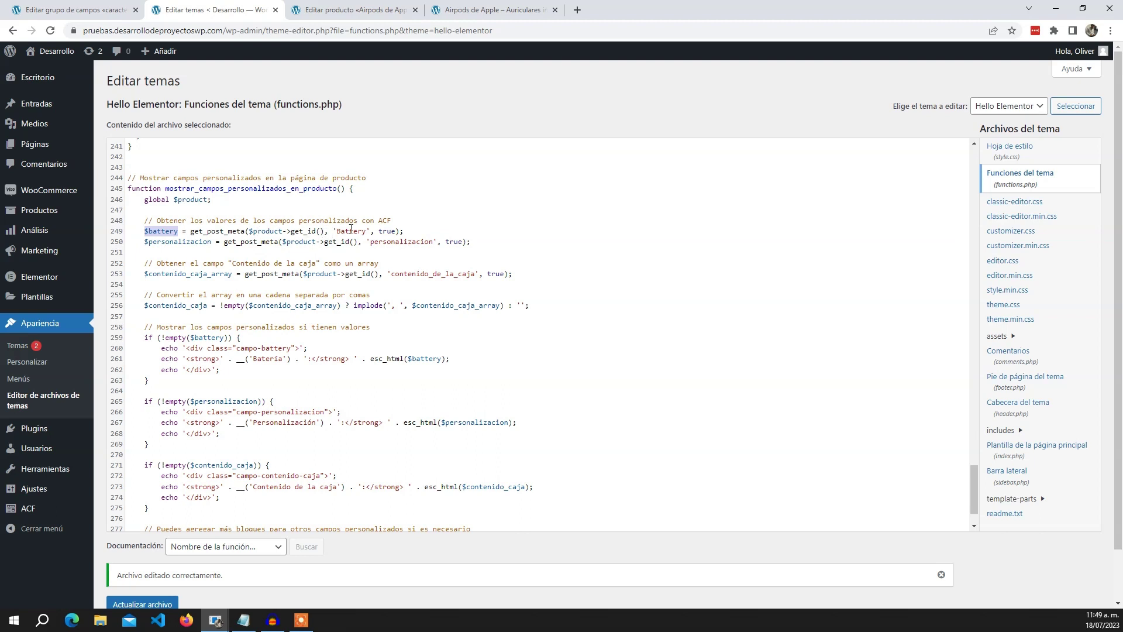
double_click(351, 231)
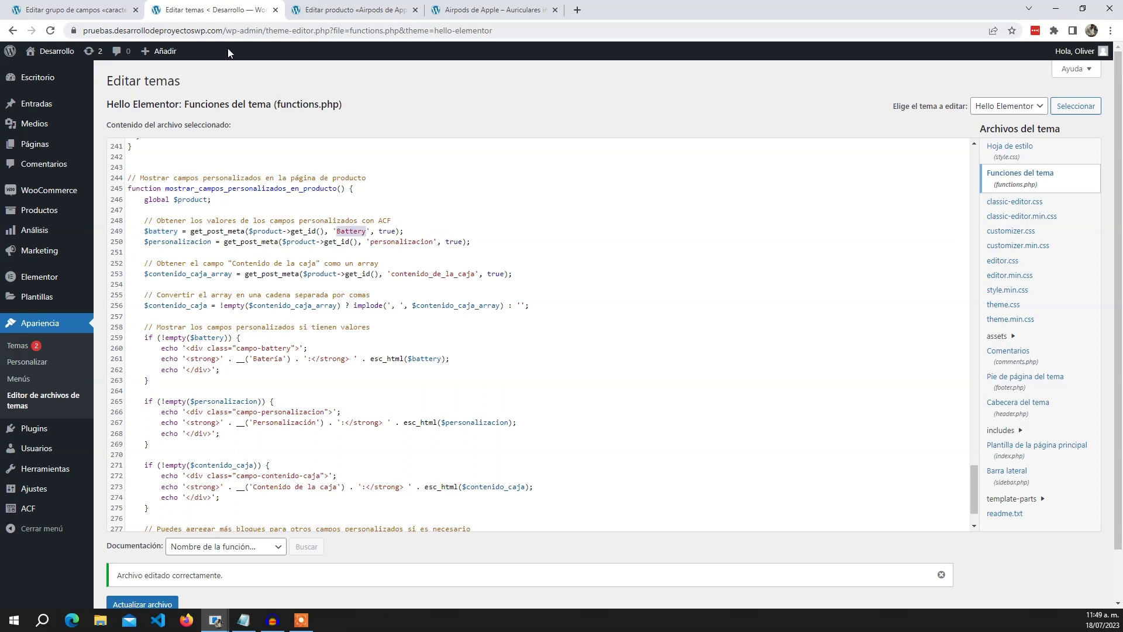
left_click(76, 9)
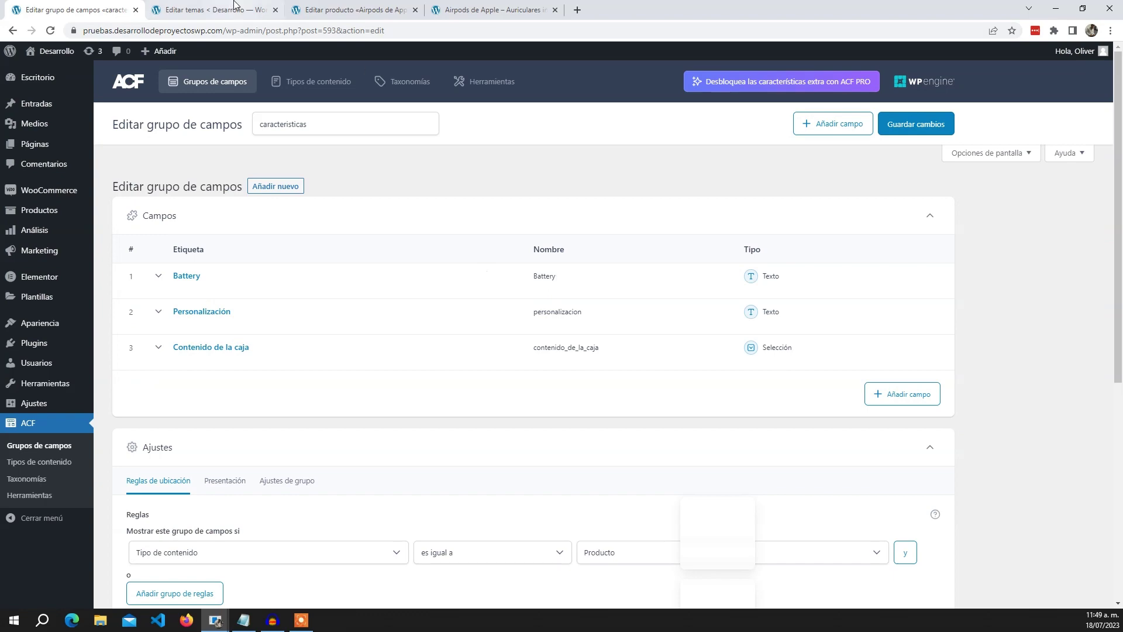
left_click(212, 9)
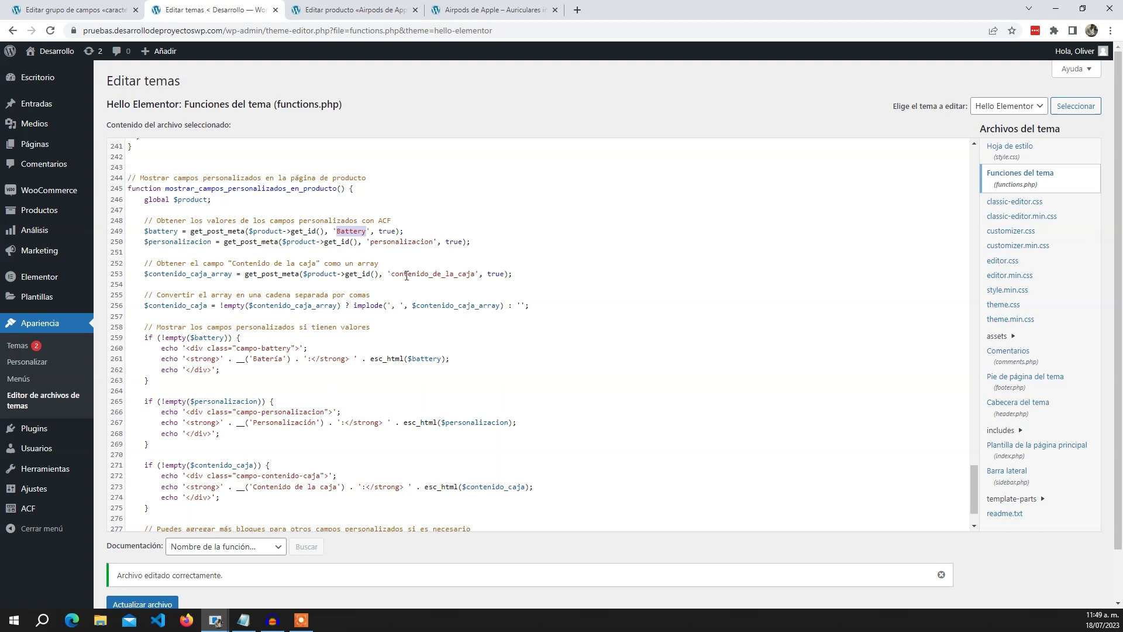
- Examine the $contenido_caja_array line and compare its contenido_de_la_caja key with the field name in the ACF group
left_click_drag(527, 274, 174, 275)
left_click(76, 9)
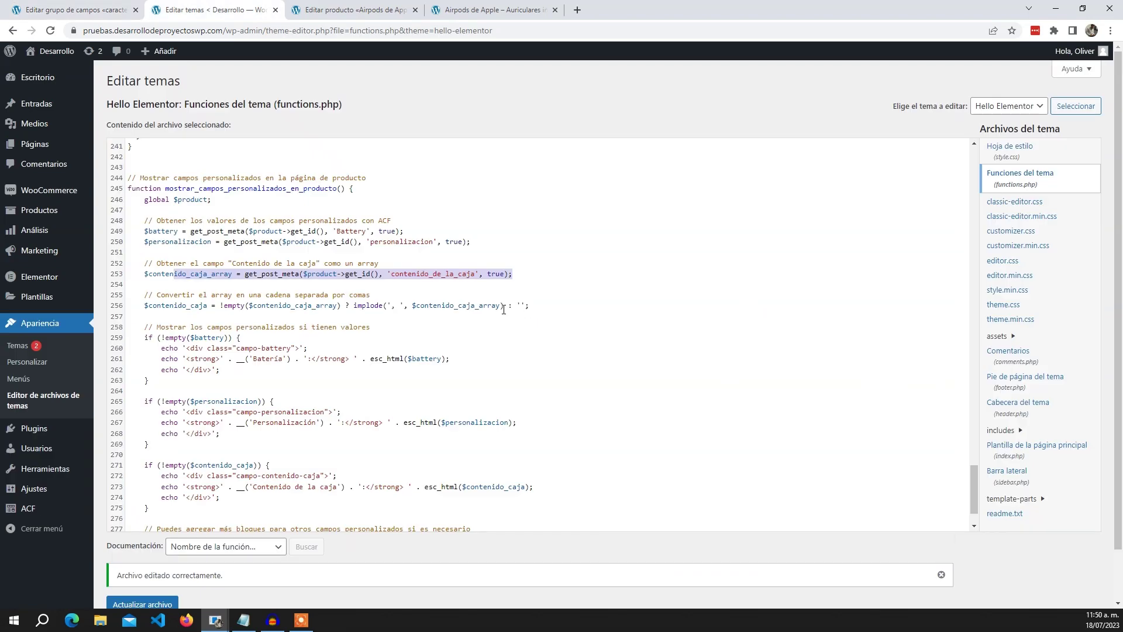
left_click(213, 9)
- Examine the implode line that joins the box contents with commas, and compare it with the list on the product page
left_click(525, 305)
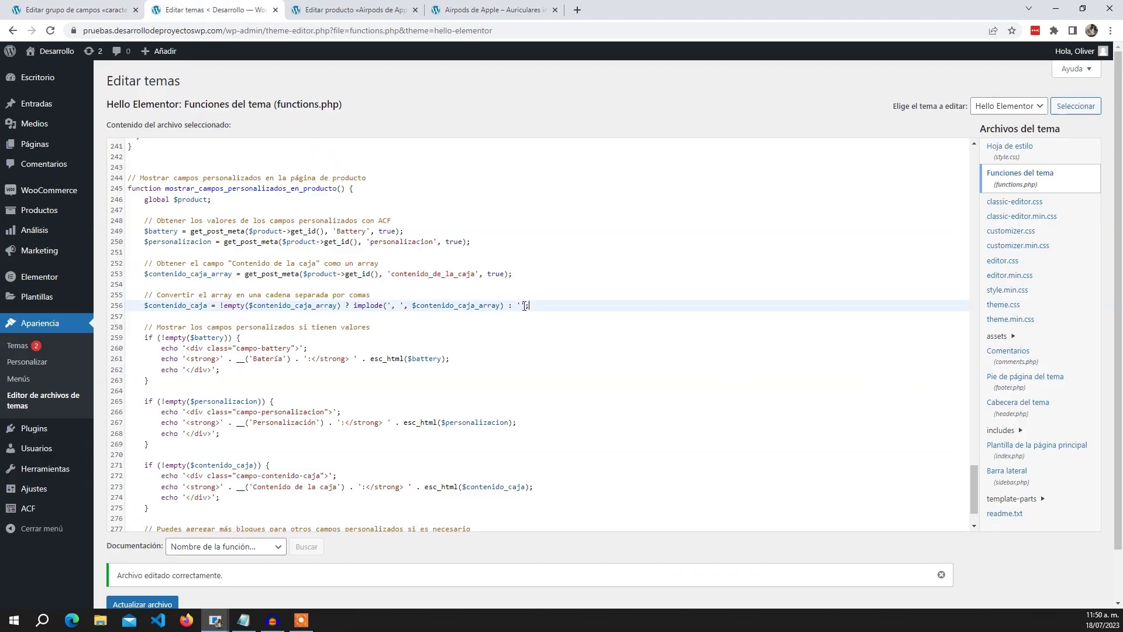
mouse_move(525, 305)
left_mouse_down()
mouse_move(140, 305)
mouse_move(542, 305)
left_mouse_up()
left_click(502, 342)
left_click(550, 307)
left_click(460, 4)
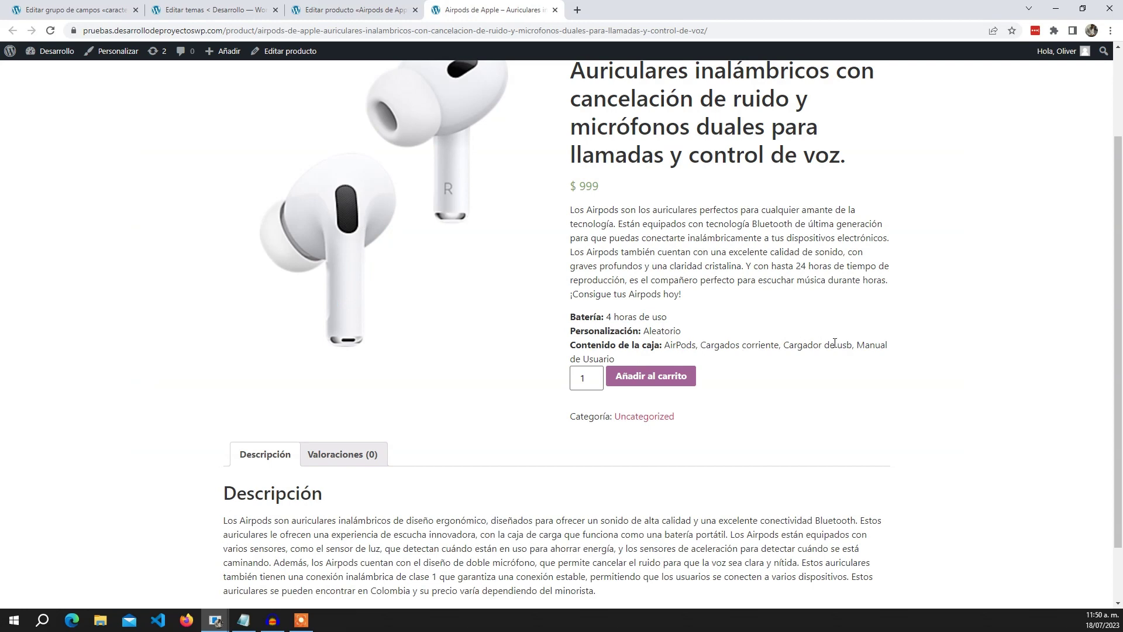
key("ctrl+2")
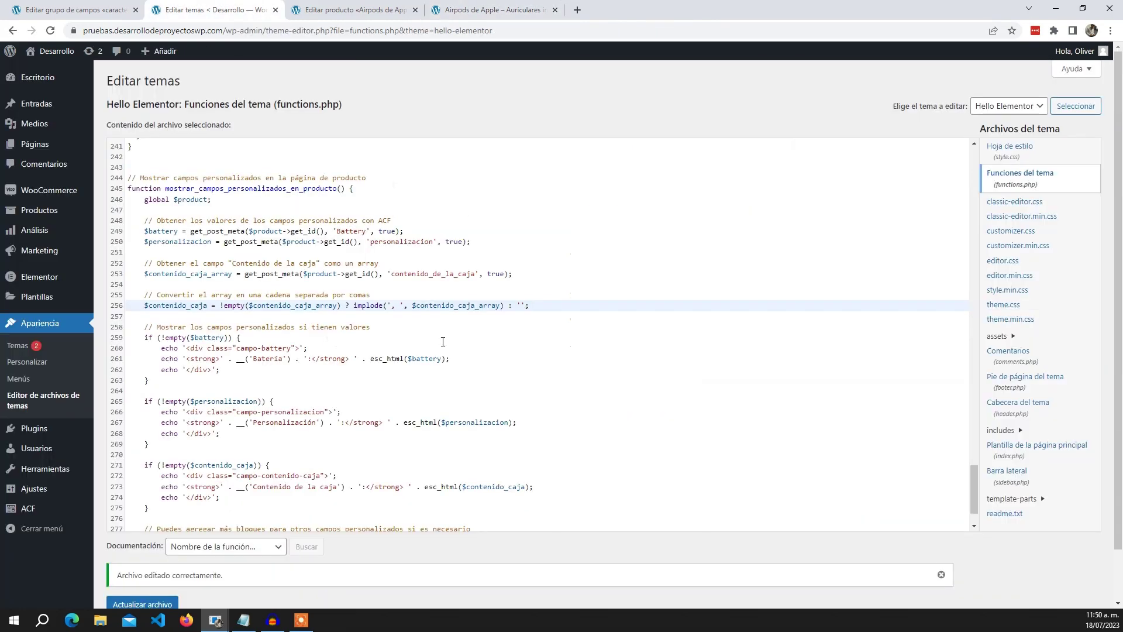
- Examine the three if blocks in functions.php that output the battery, personalization and box contents fields
scroll(442, 341, "down", 1)
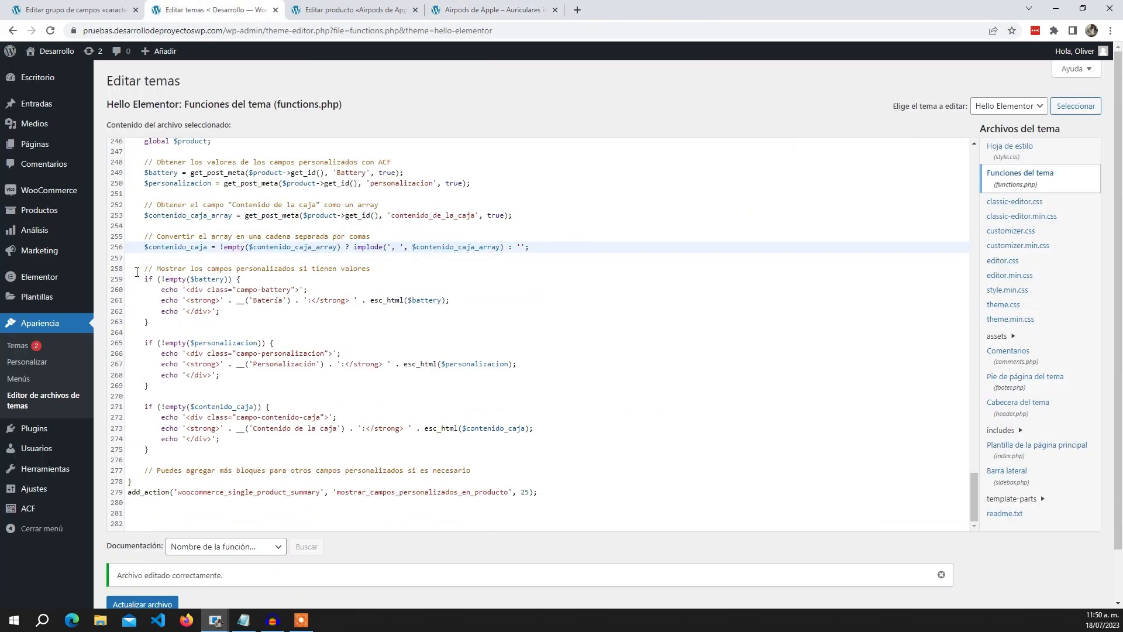
left_click_drag(136, 272, 503, 451)
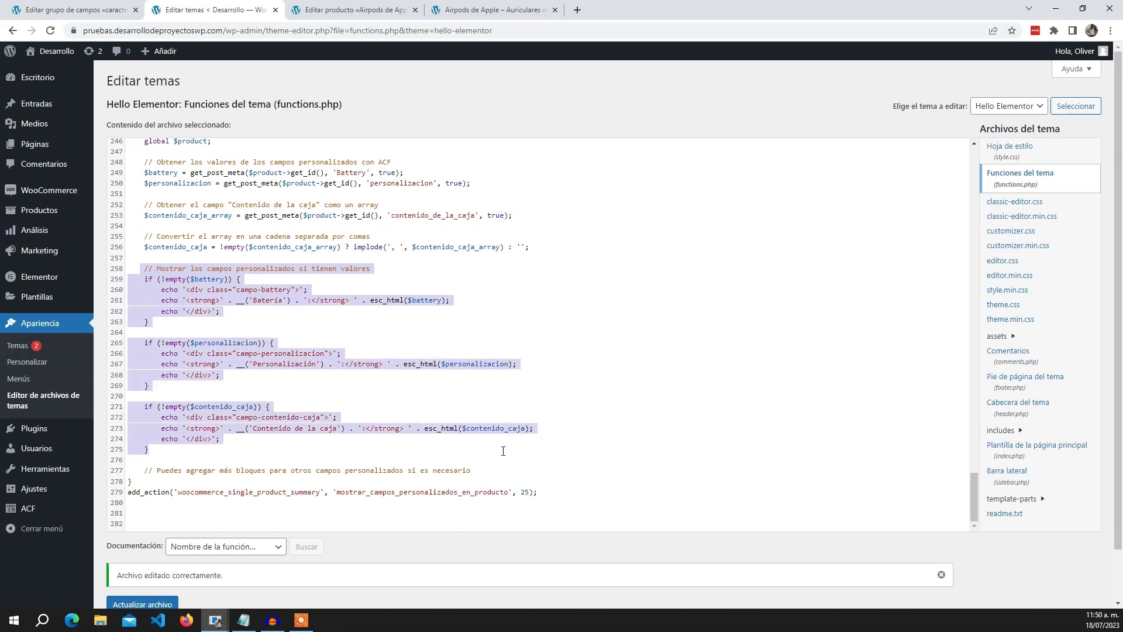
left_click(572, 353)
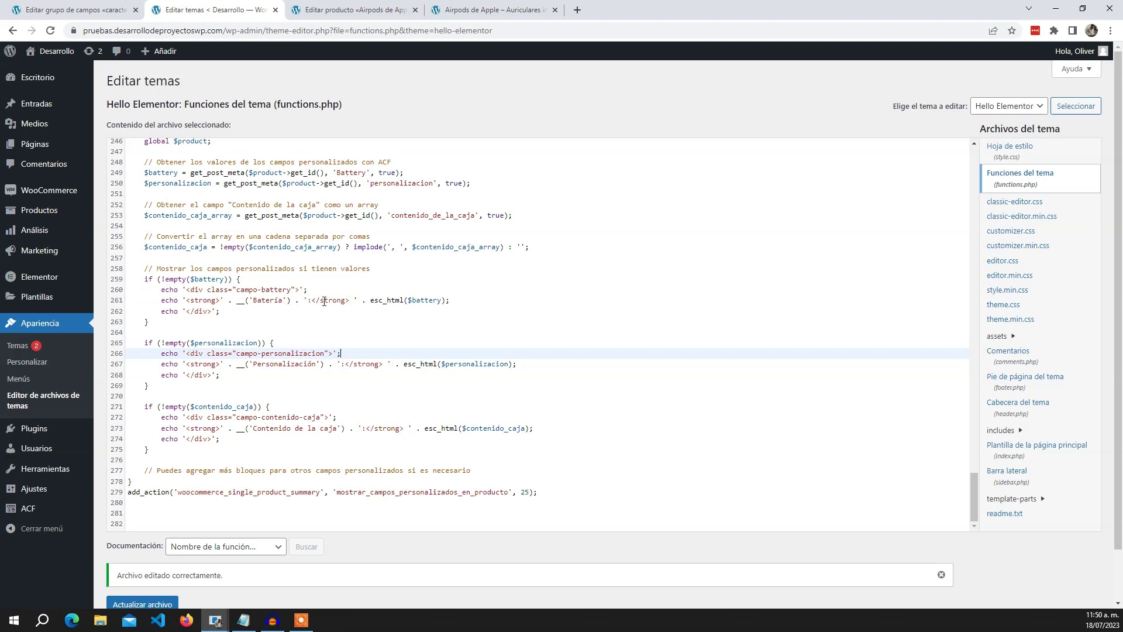
- Check the Batería line on the AirPods product page, and return to functions.php
left_click(486, 10)
left_click_drag(564, 320, 600, 316)
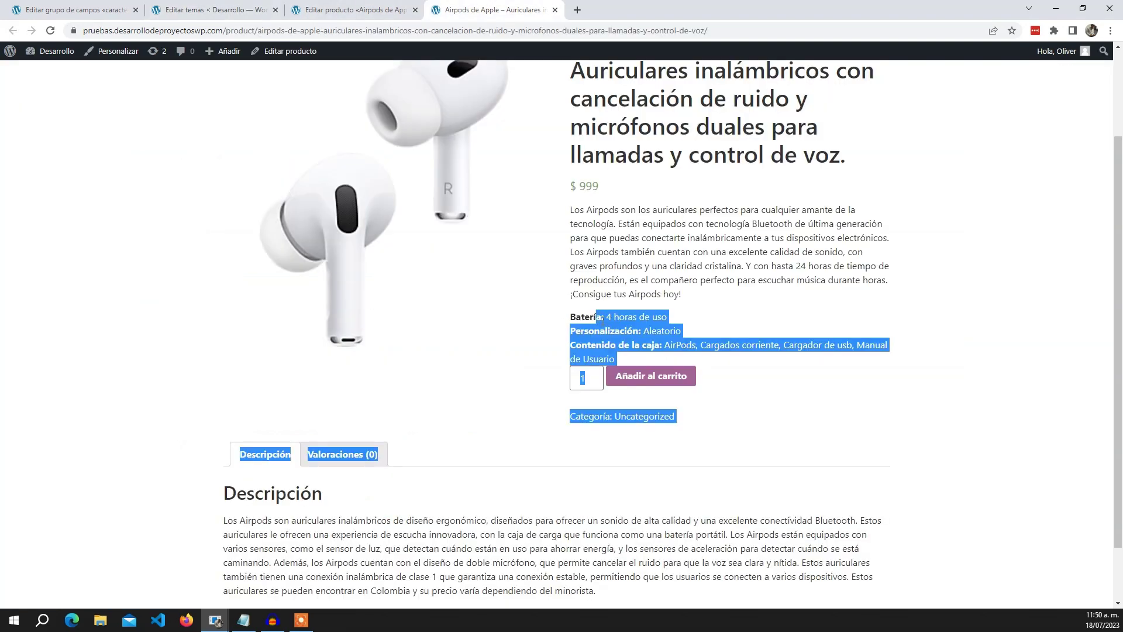
left_click(651, 317)
left_click(211, 10)
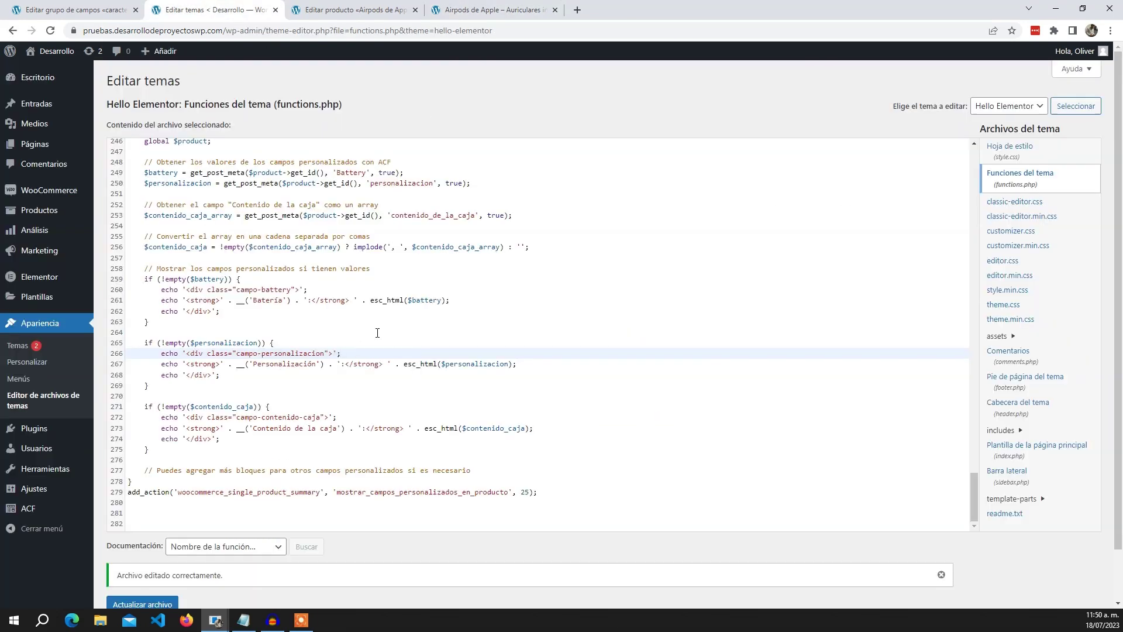
- Check the Battery field's text in the product editor, and return to functions.php
left_click(377, 8)
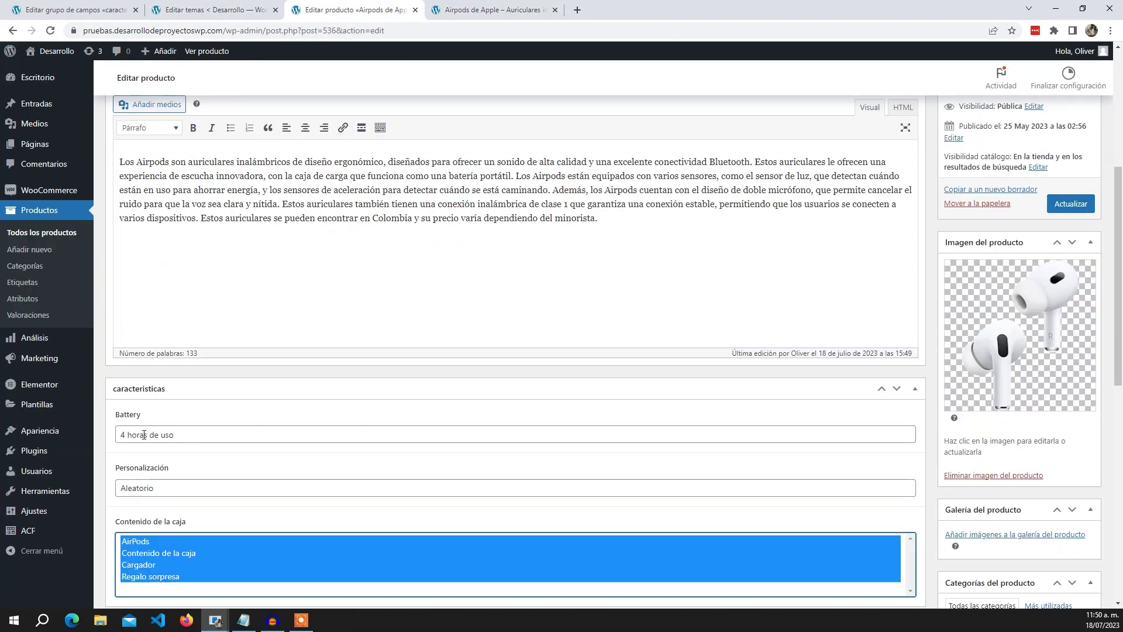
left_click_drag(175, 435, 126, 435)
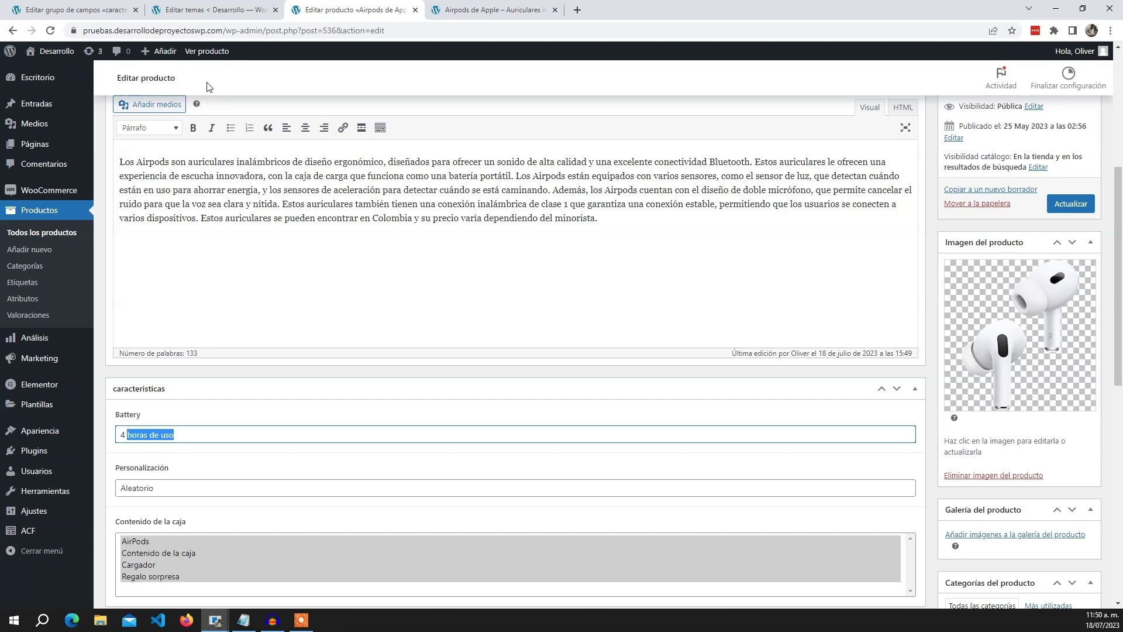
left_click(204, 6)
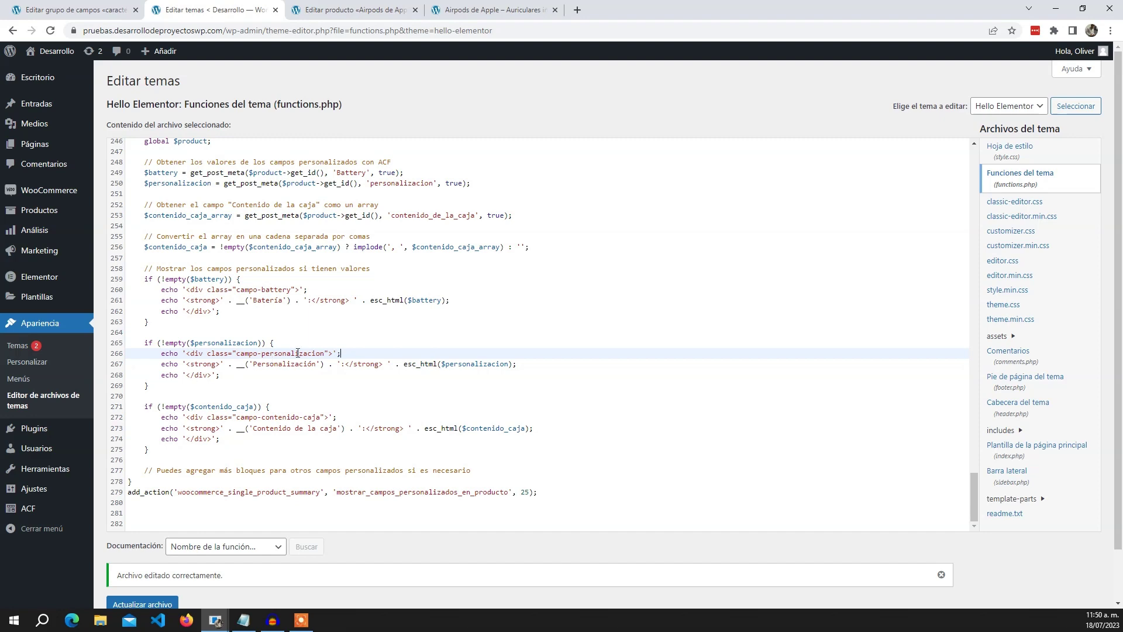
- Compare the Personalización line on the product page with the label in its echo statement in functions.php
left_click(487, 15)
left_click(246, 8)
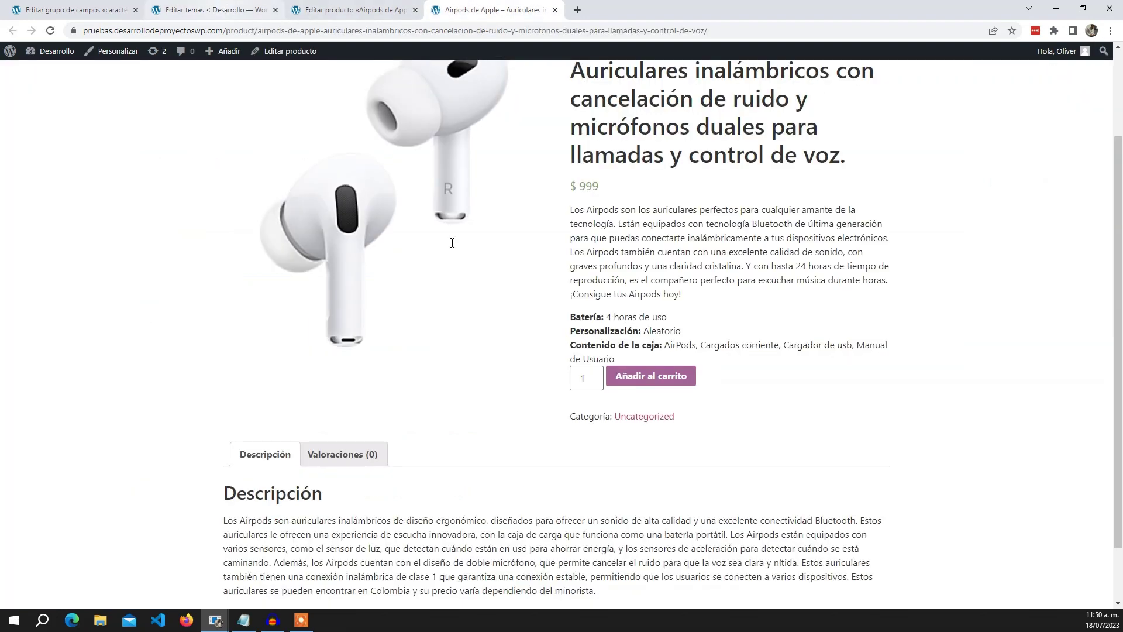
double_click(290, 364)
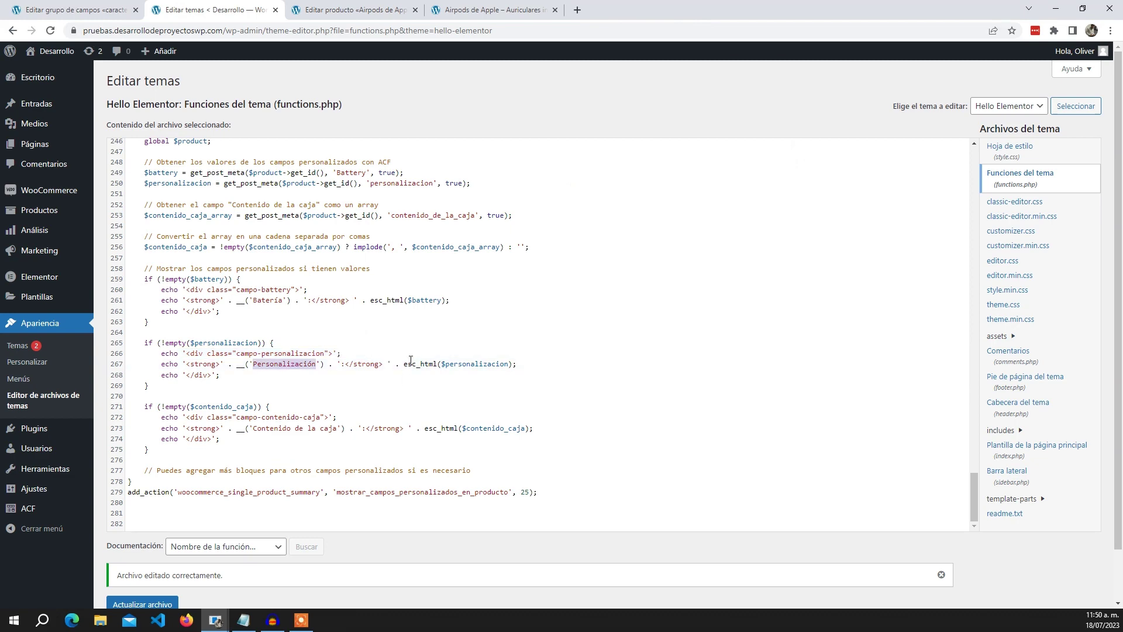
- Compare the características fields in the product editor with the AirPods product page, and return to functions.php
left_click(351, 9)
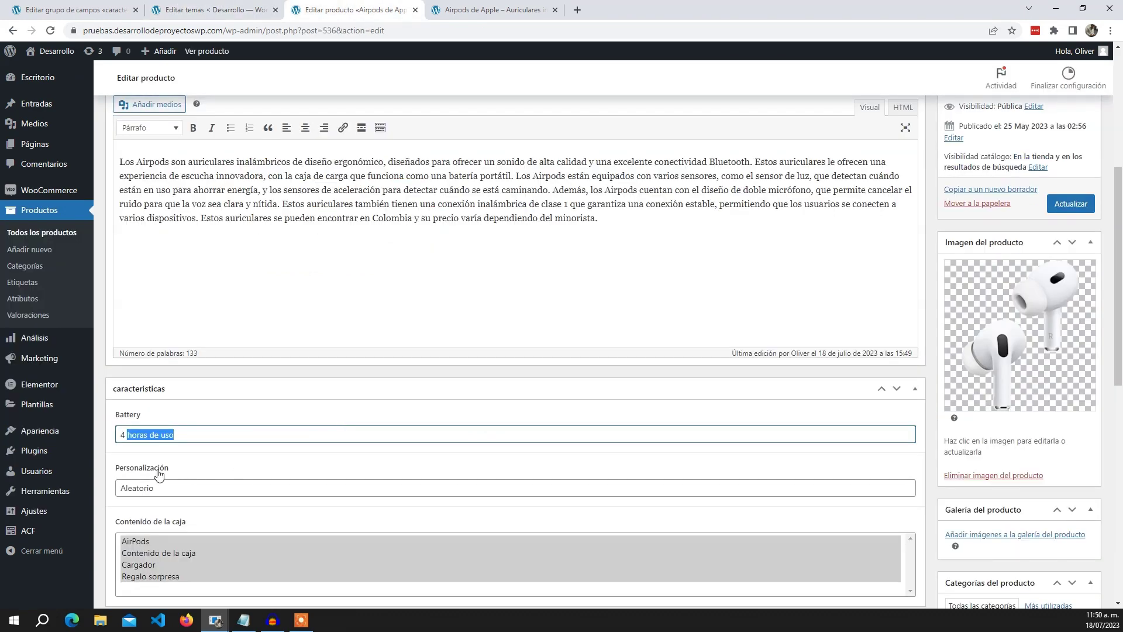
left_click(462, 9)
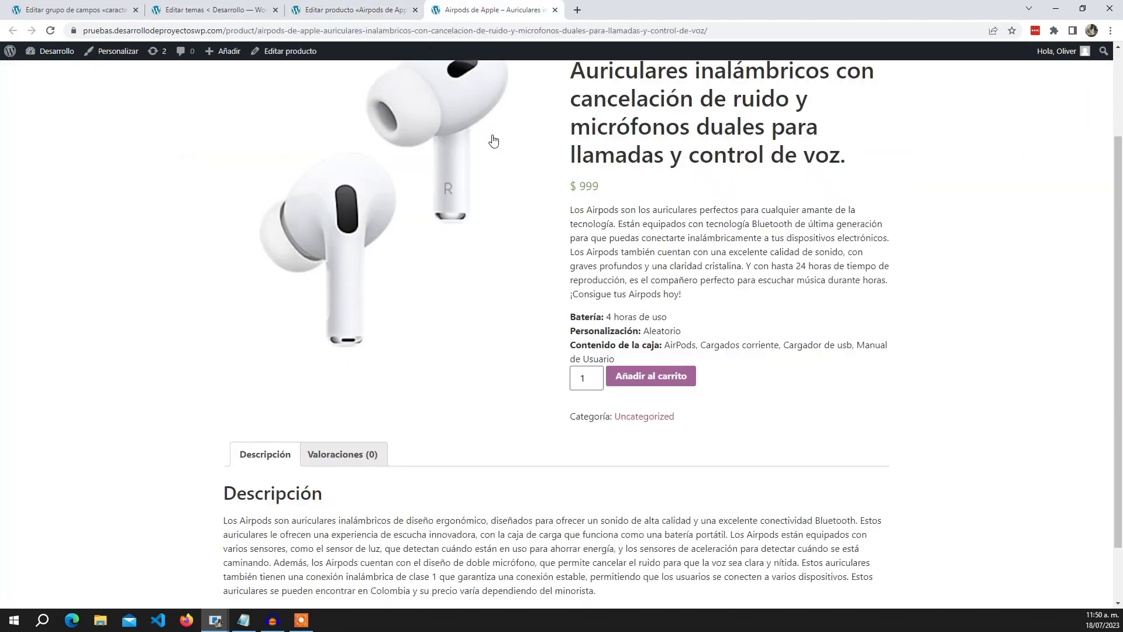
key("ctrl+Page_Up")
scroll(412, 366, "down", 3)
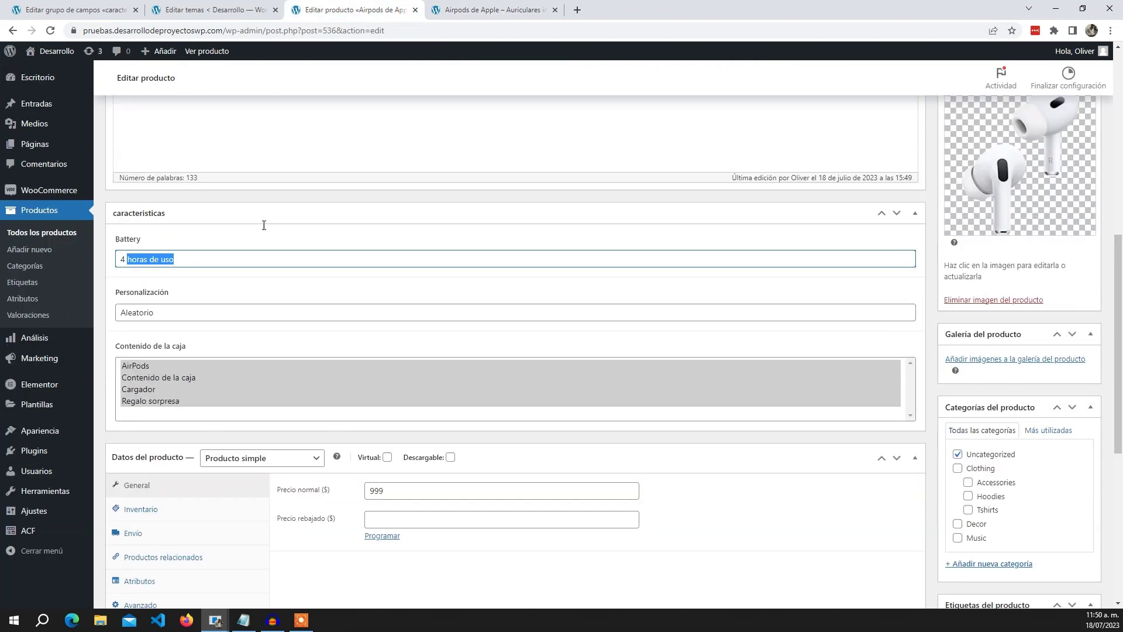
key("ctrl+Page_Up")
scroll(393, 437, "down", 1)
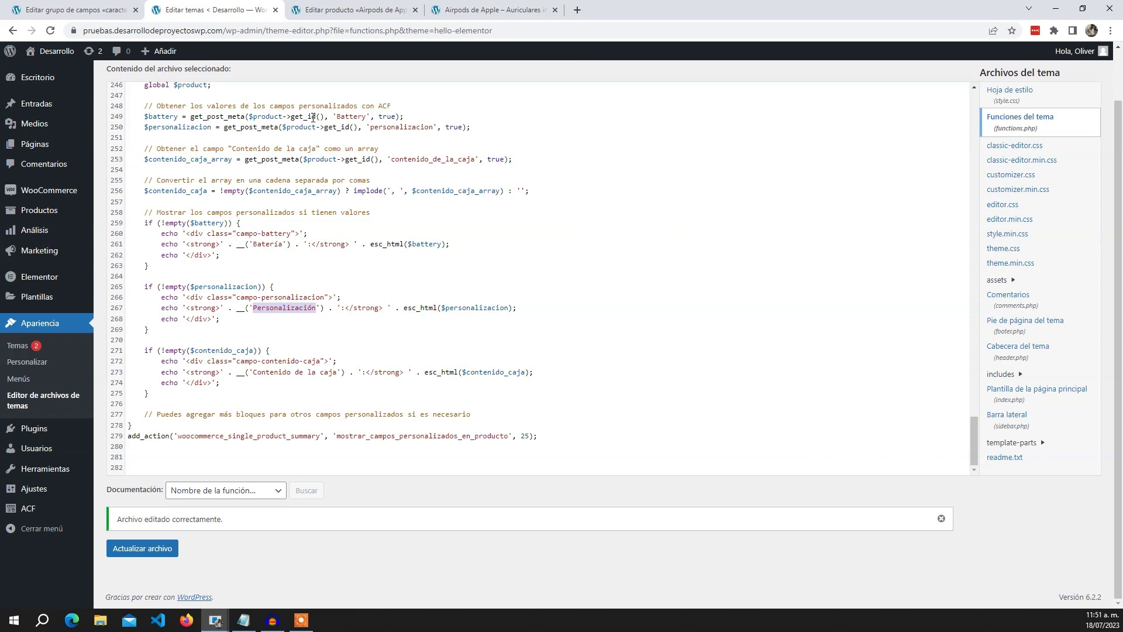
key("ctrl+Page_Down")
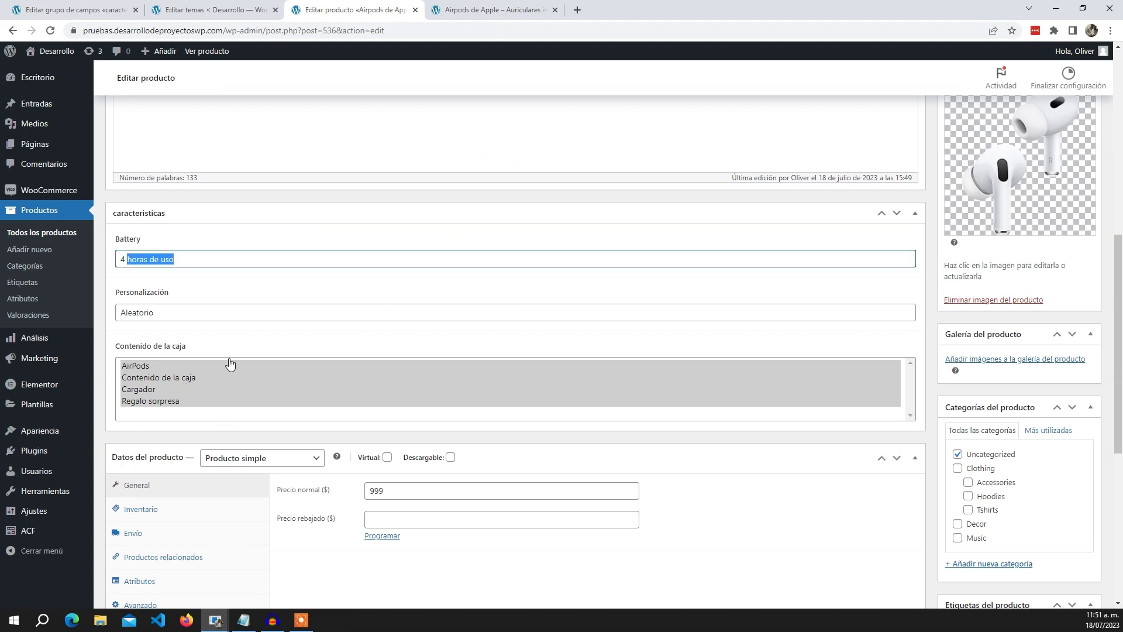
left_click(231, 8)
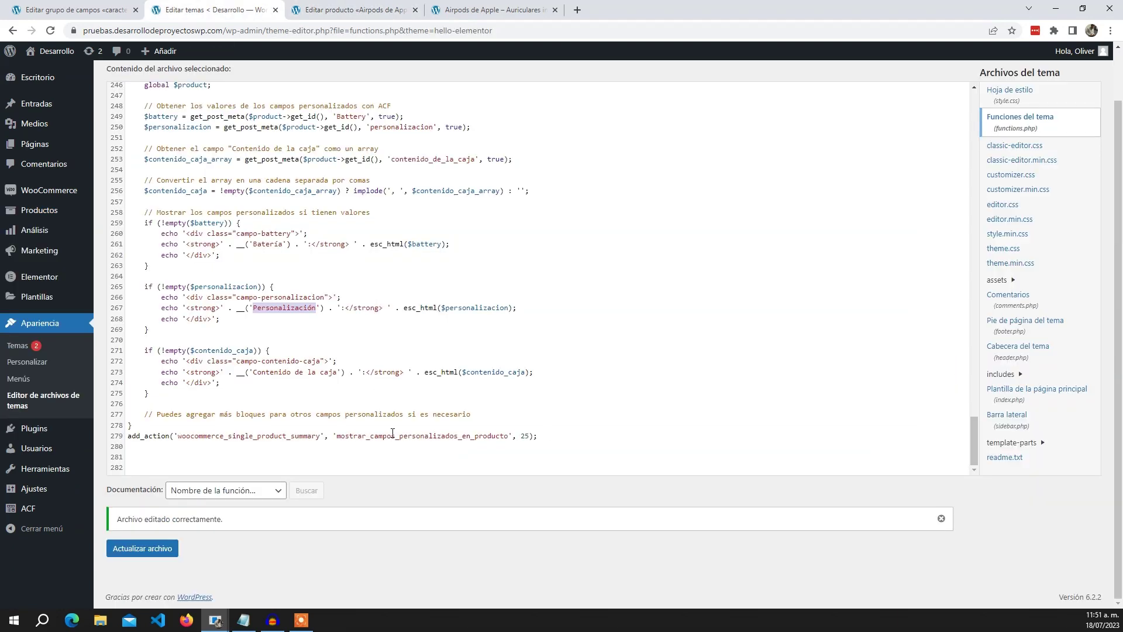
- Examine the add_action line that hooks mostrar_campos_personalizados_en_producto to woocommerce_single_product_summary, and the if blocks above it
left_click_drag(537, 436, 136, 436)
left_click(621, 439)
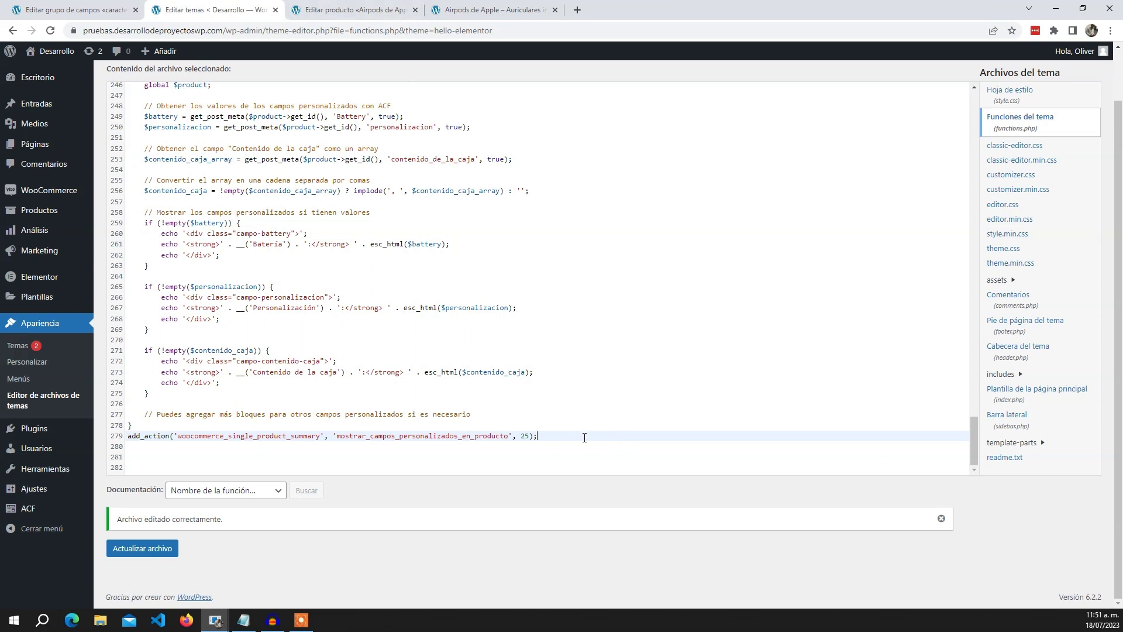
scroll(585, 437, "up", 1)
scroll(579, 442, "down", 1)
left_click(433, 278)
left_click(539, 305)
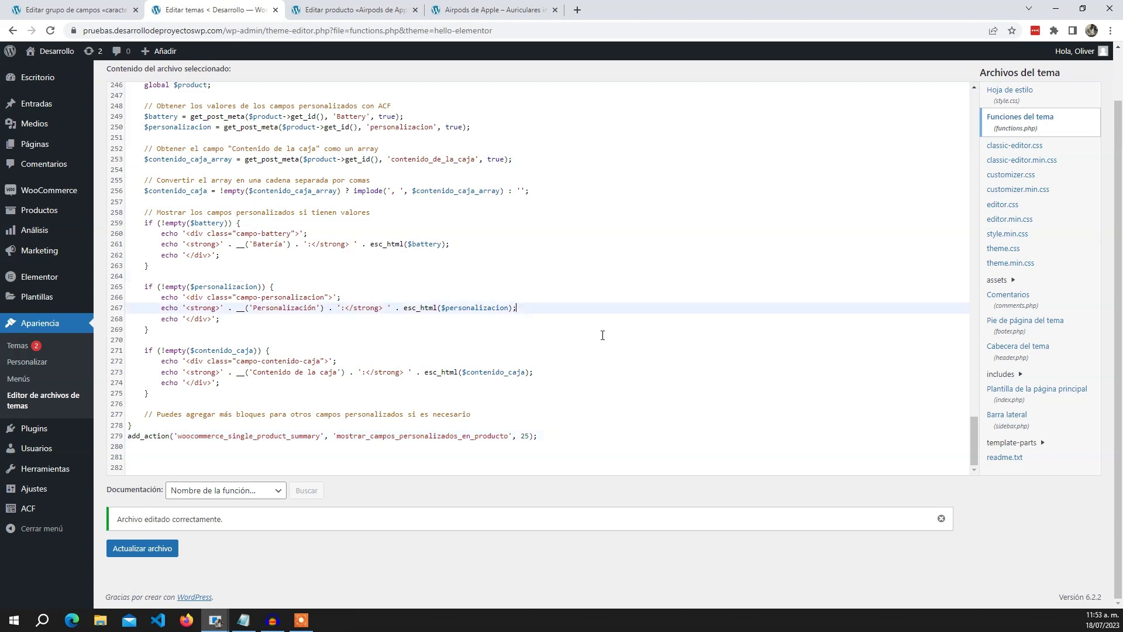
- Check the field names in the características field group, and examine the get_post_meta line for Battery in functions.php
left_click(72, 8)
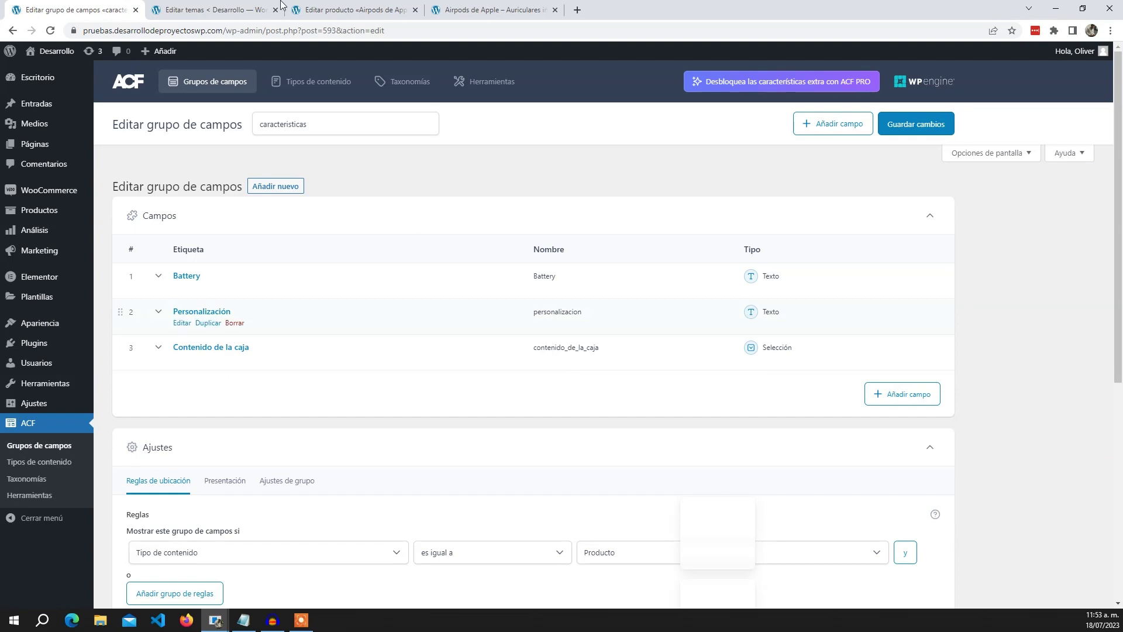
key("ctrl+Tab")
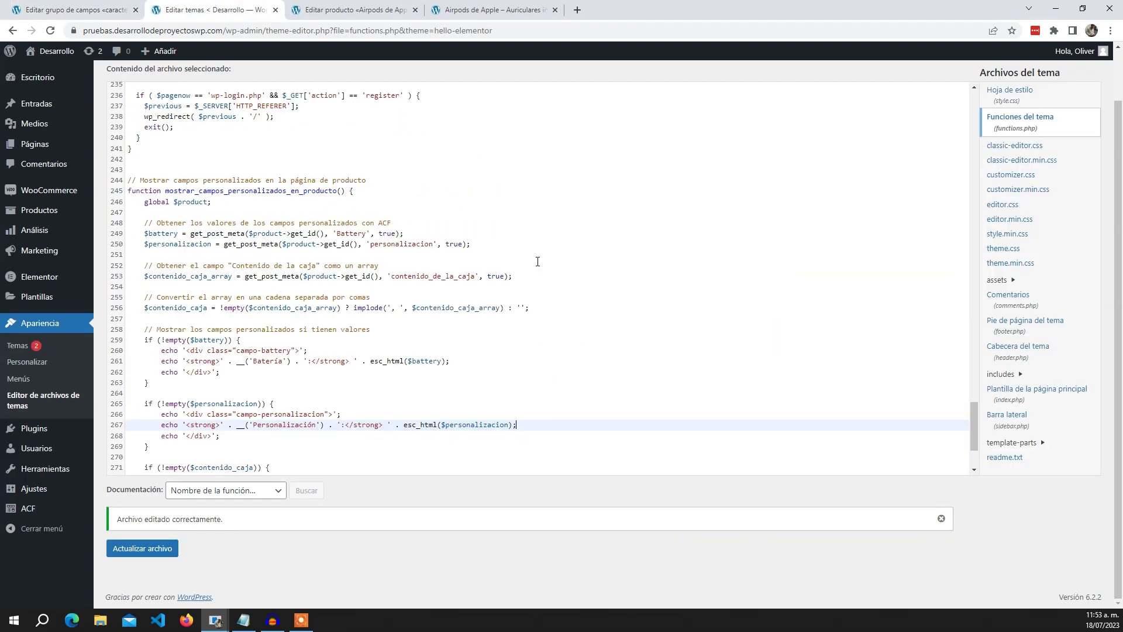
left_click_drag(136, 252, 107, 232)
left_click(474, 228)
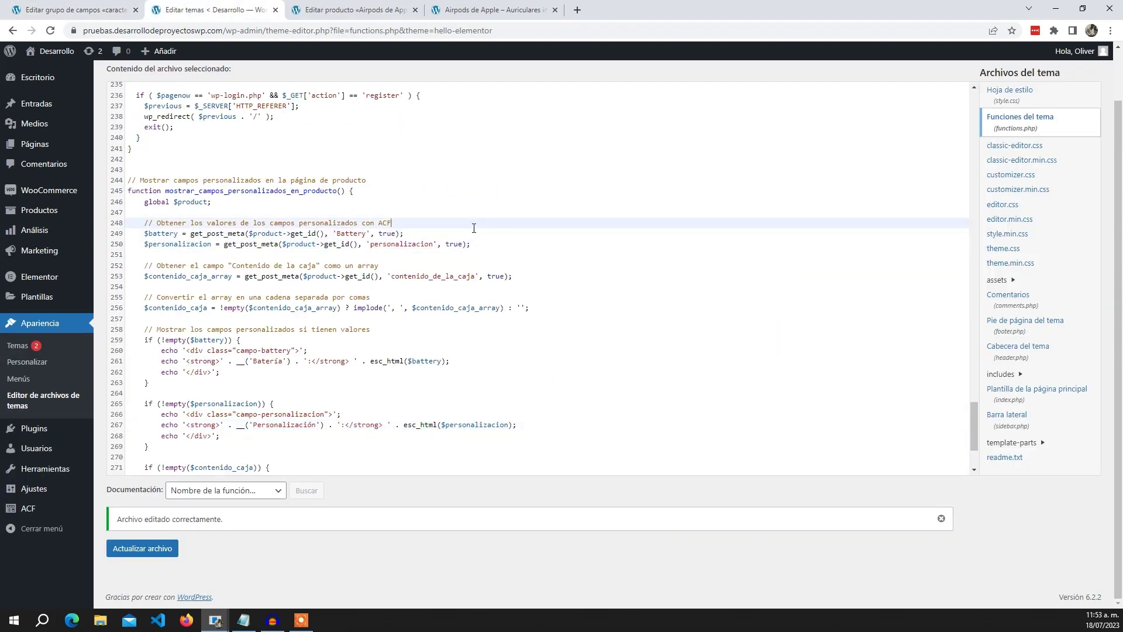
left_click_drag(473, 230, 113, 239)
left_click(471, 233)
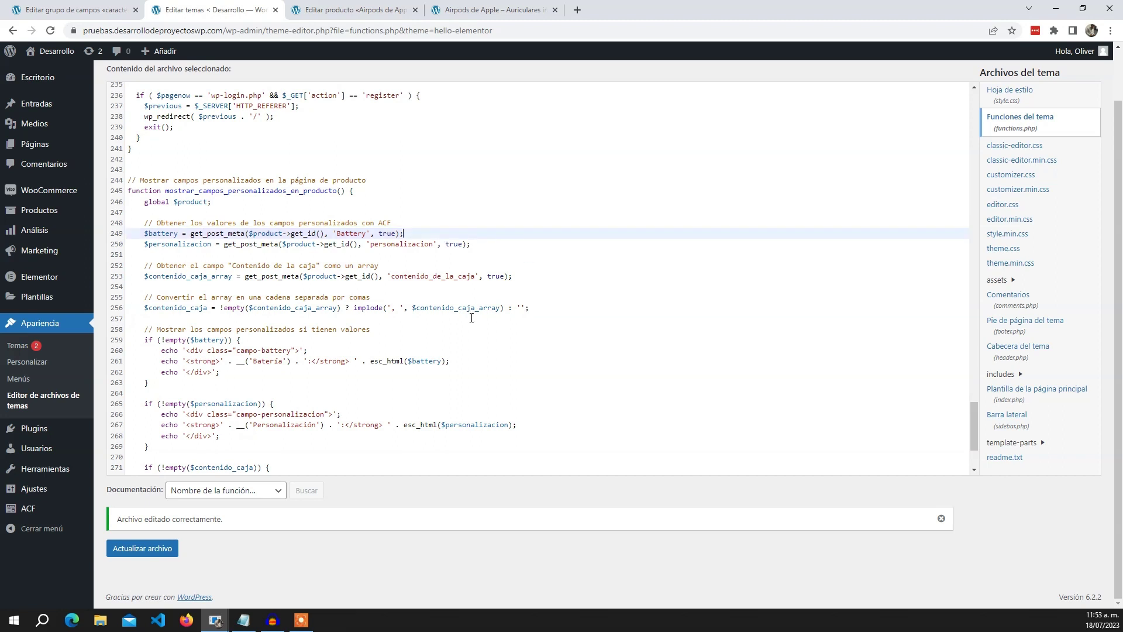
- Examine the battery if block in functions.php together with the $battery variable line it depends on
left_click_drag(151, 382, 138, 336)
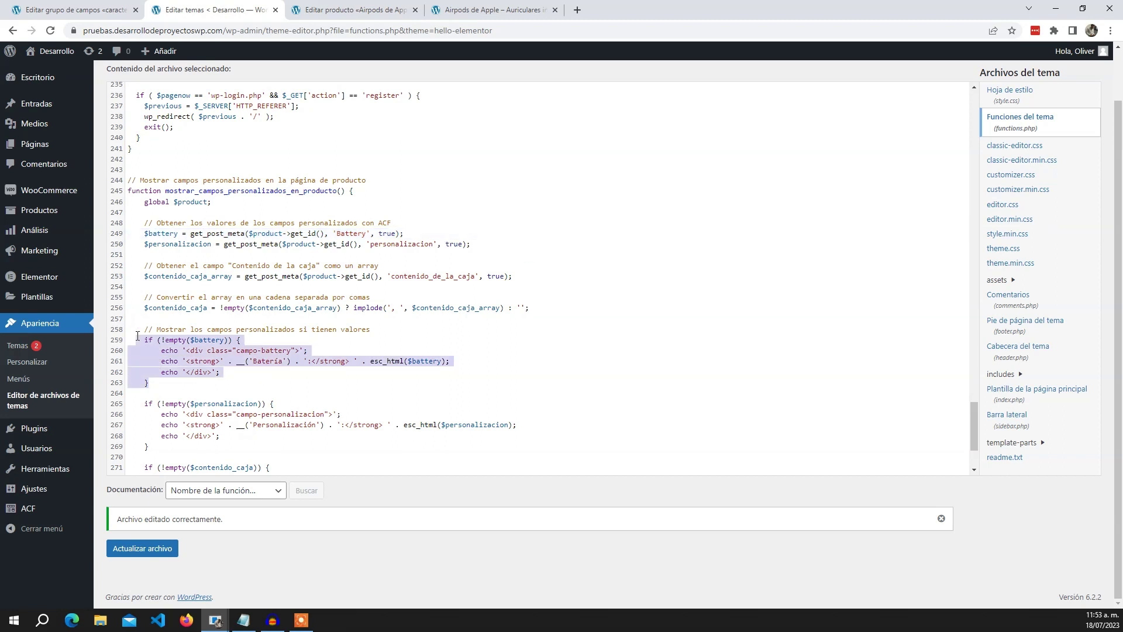
left_click(170, 376)
left_click_drag(153, 391, 116, 341)
left_click(318, 383)
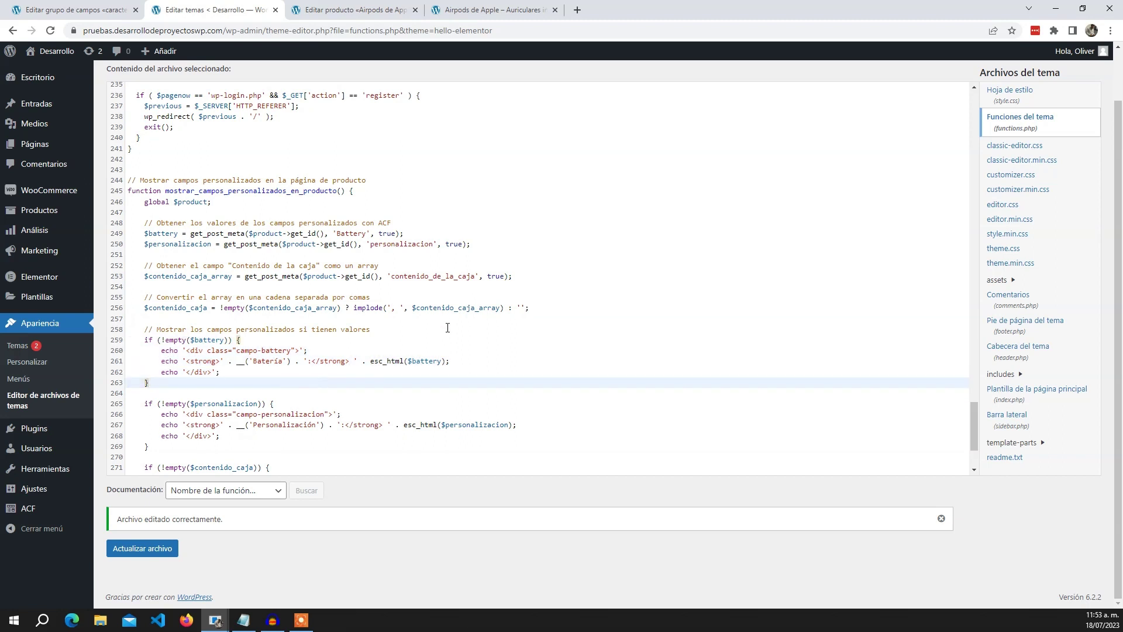
left_click(461, 233)
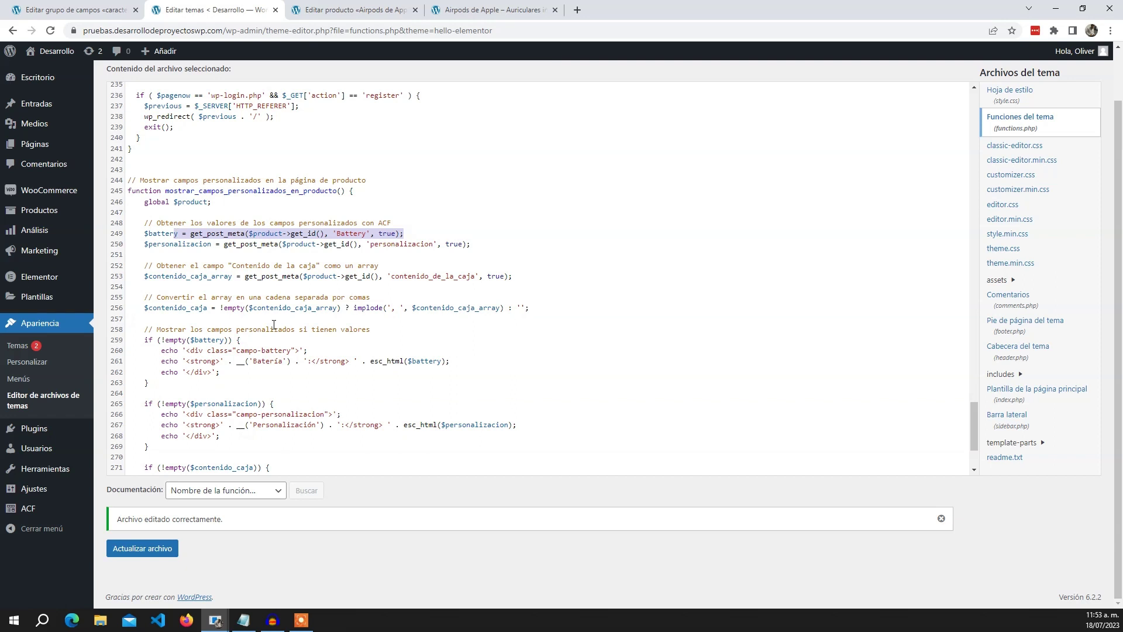
left_click_drag(166, 381, 163, 363)
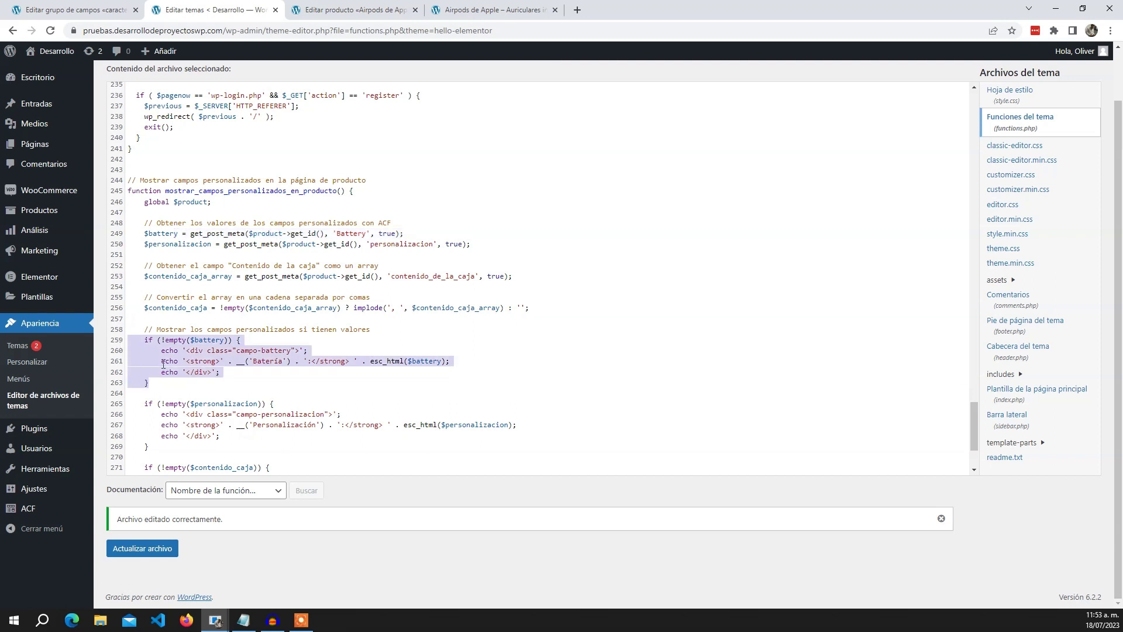
left_click(319, 395)
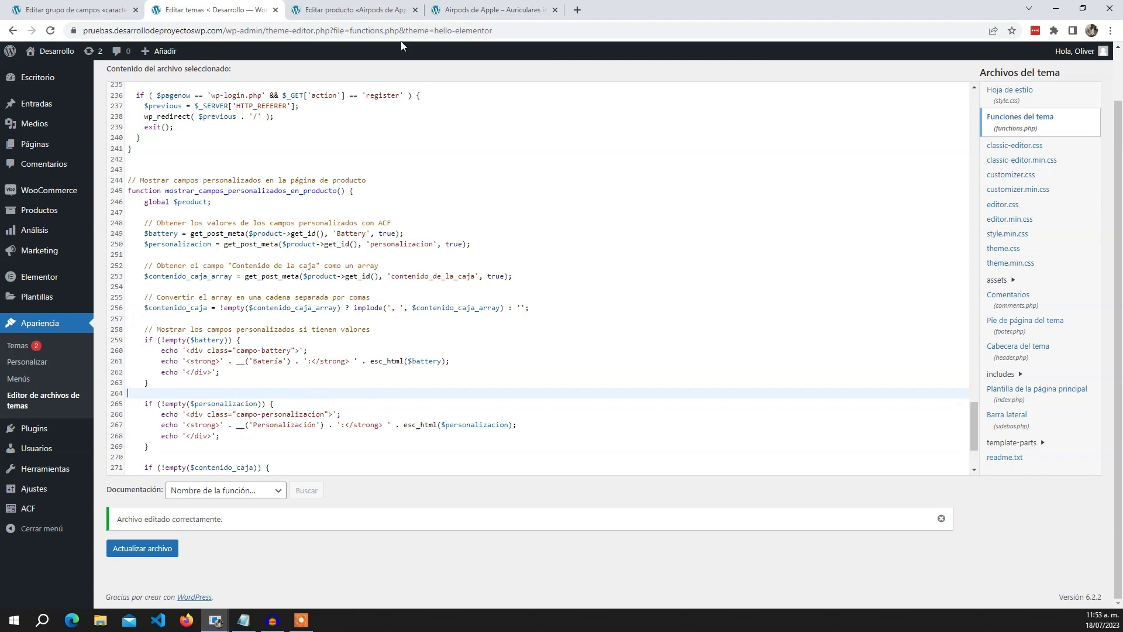
- Check the Battery field in the product editor, reload the AirPods product page, and review its Contenido de la caja line
left_click(352, 10)
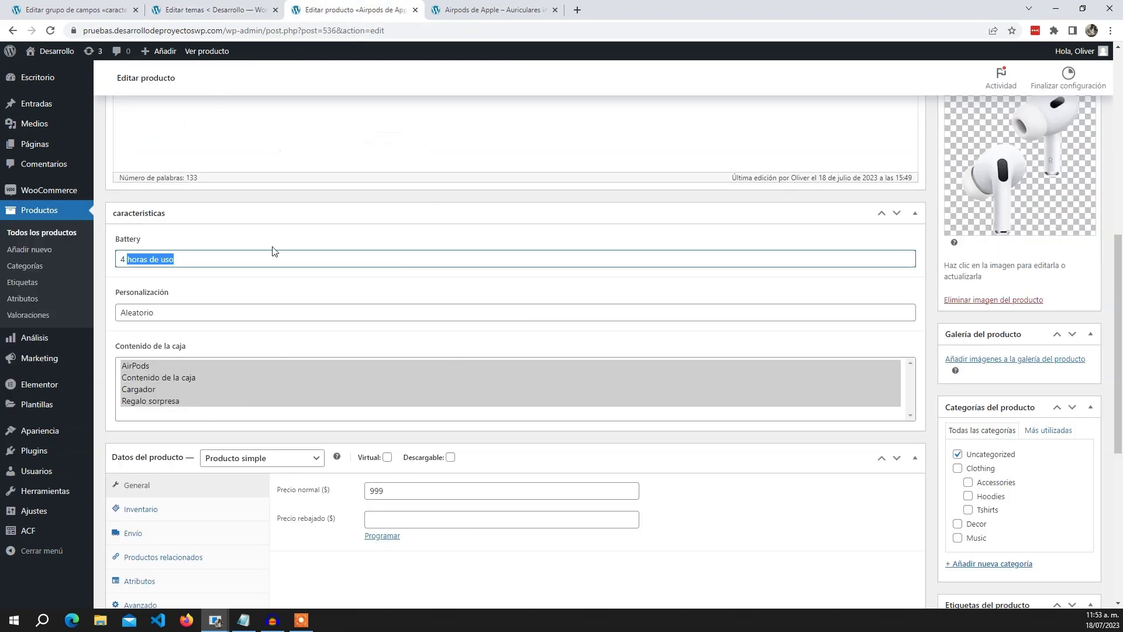
triple_click(201, 264)
left_click(525, 8)
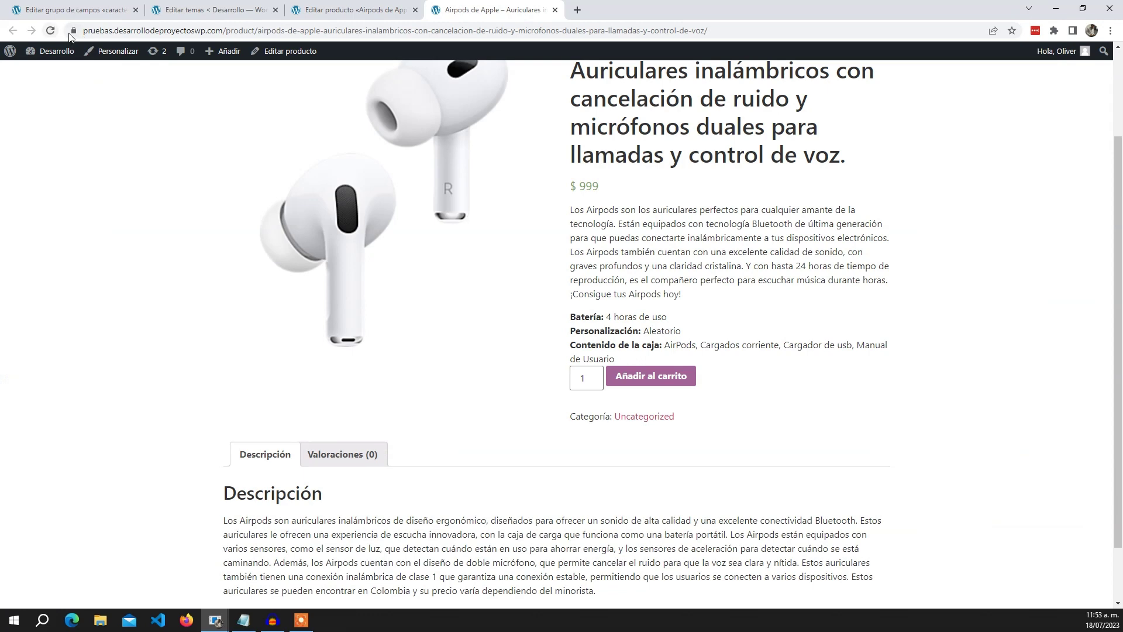
left_click(50, 30)
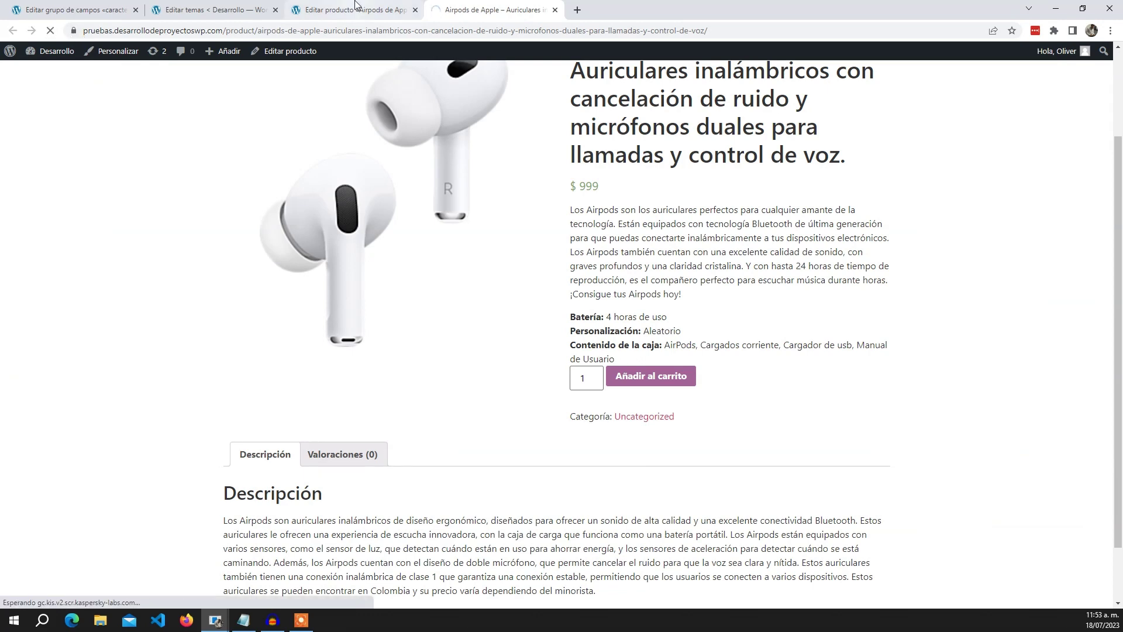
left_click(355, 4)
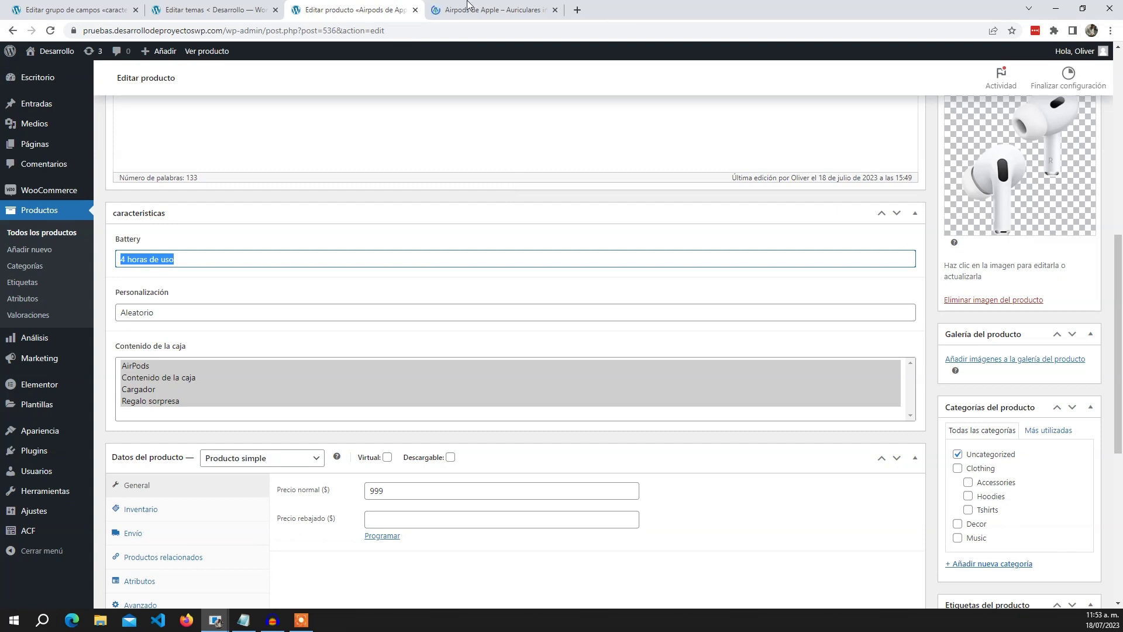
key("ctrl+Tab")
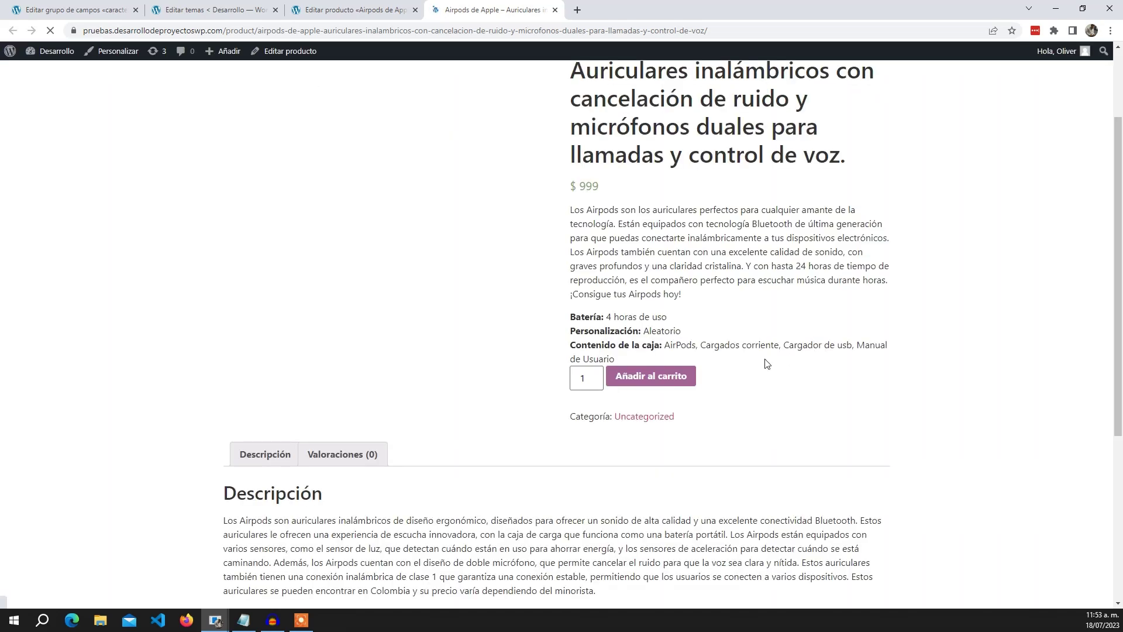
left_click_drag(671, 345, 902, 352)
left_click(723, 357)
- Update the AirPods product from its product editor
left_click(383, 12)
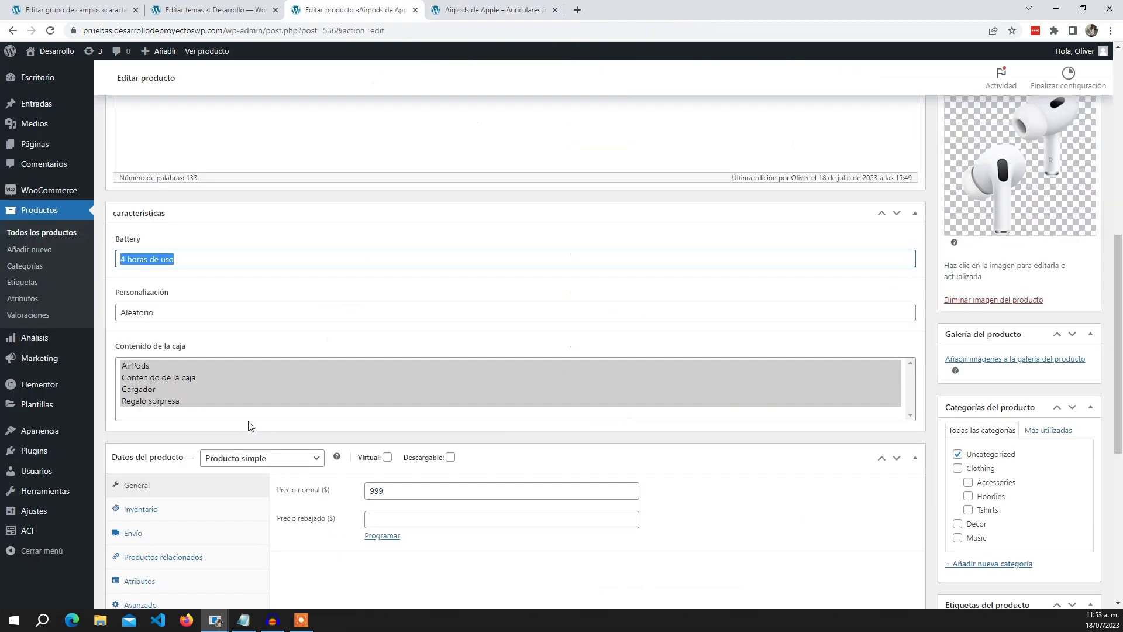
scroll(1041, 358, "up", 4)
scroll(1040, 355, "up", 2)
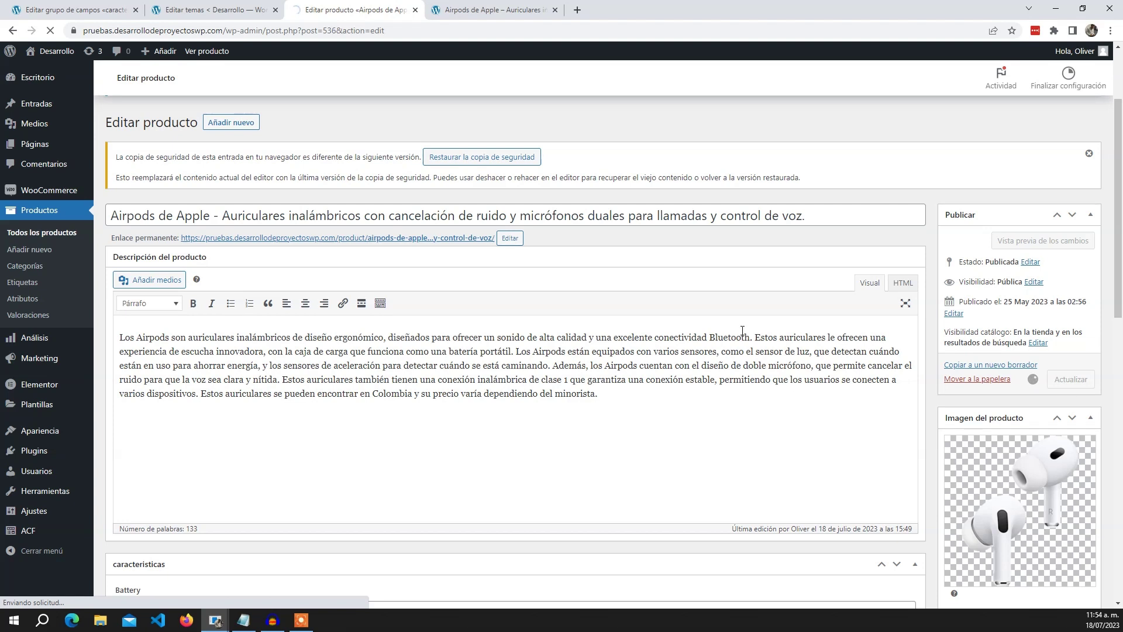
left_click(468, 5)
left_click(326, 6)
- Examine the mostrar_campos_personalizados_en_producto function in functions.php, from its declaration down to the contenido_caja block
left_click(241, 7)
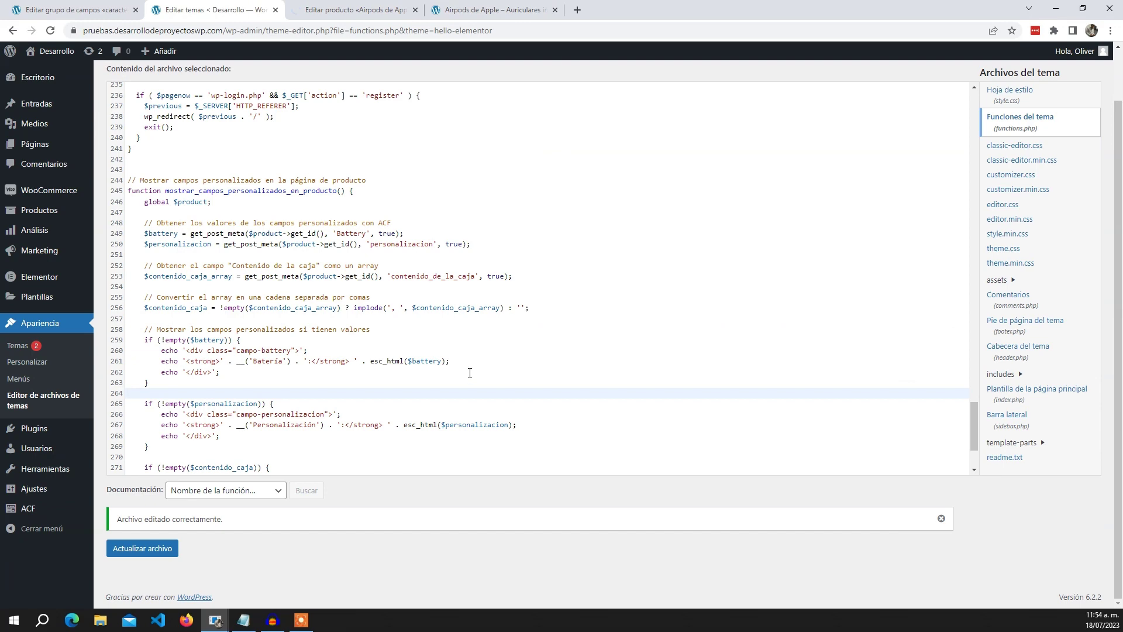
scroll(484, 369, "down", 3)
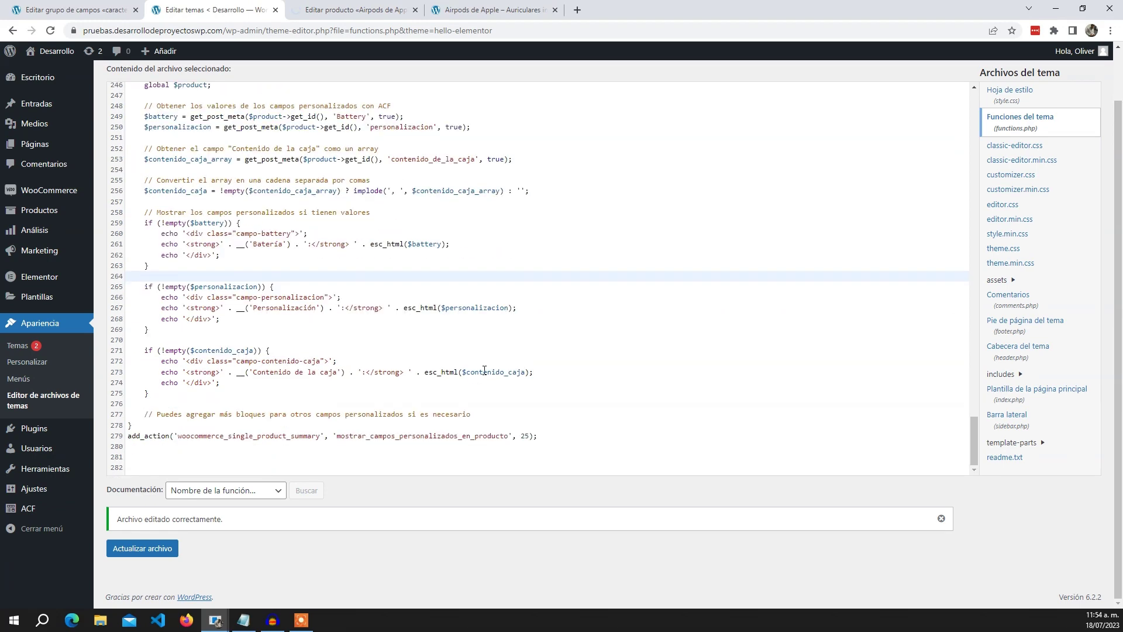
scroll(544, 185, "up", 2)
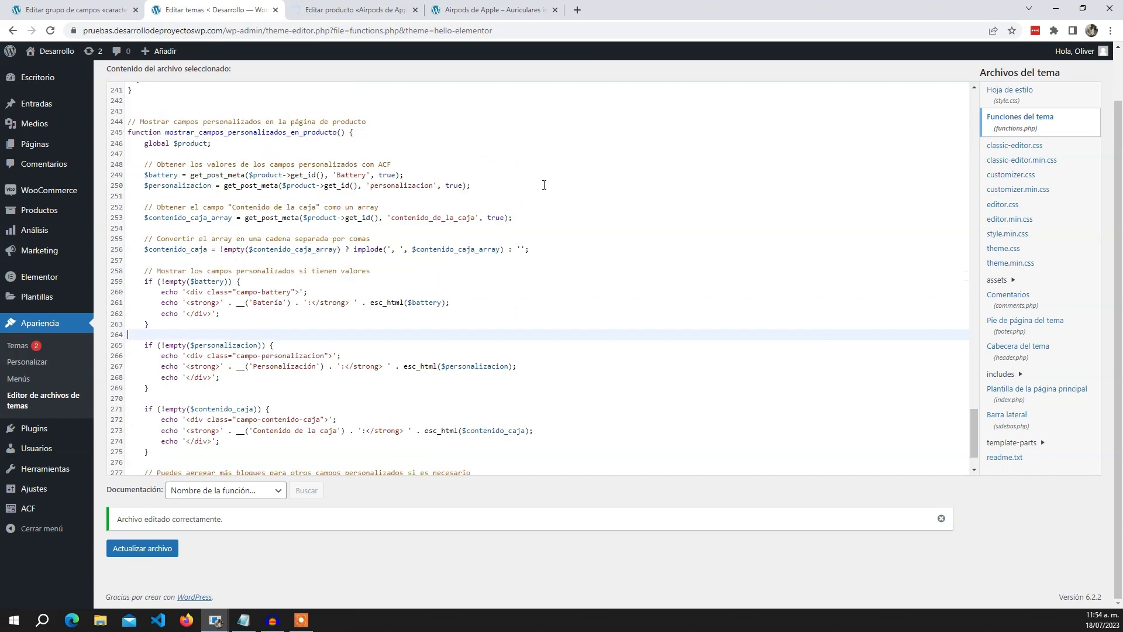
scroll(500, 447, "down", 2)
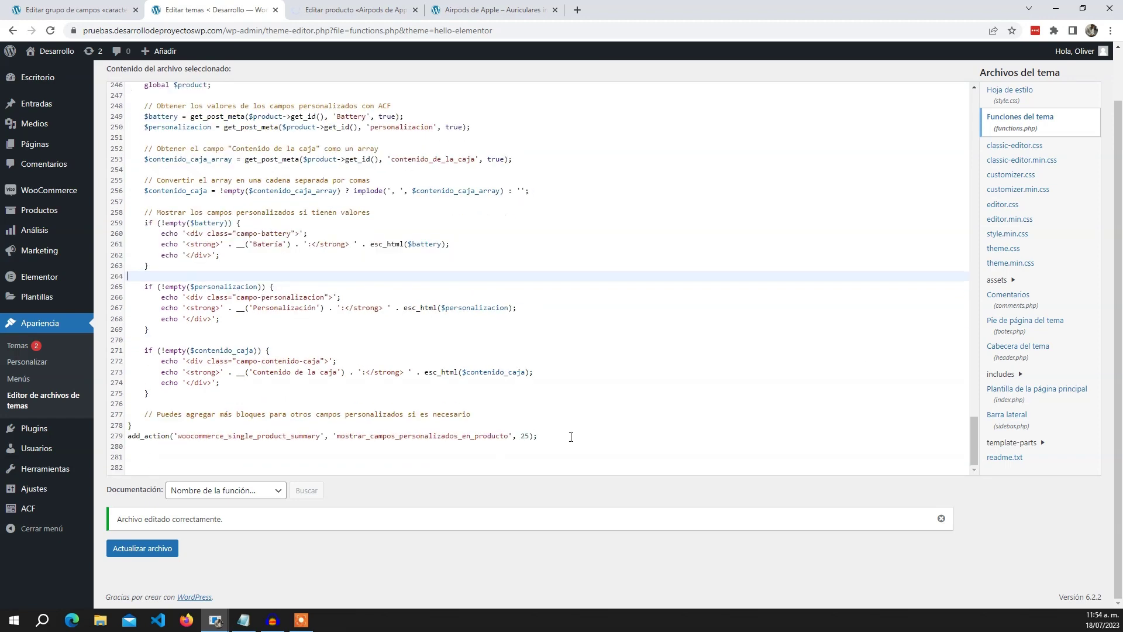
left_click_drag(571, 437, 129, 149)
scroll(510, 302, "up", 2)
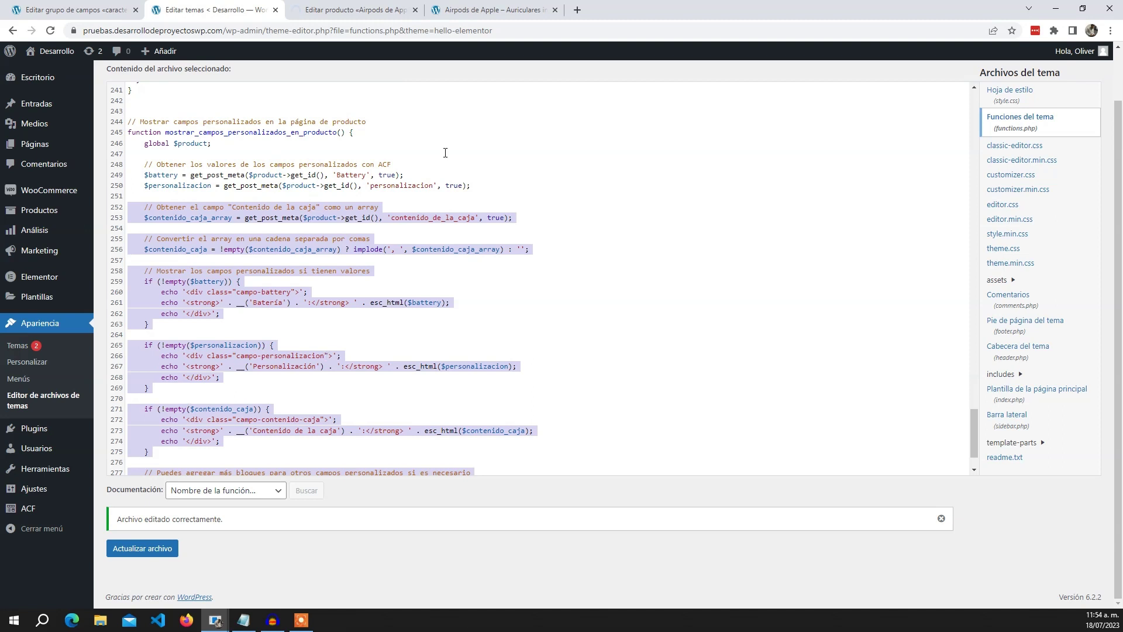
left_click(520, 448)
scroll(594, 426, "down", 1)
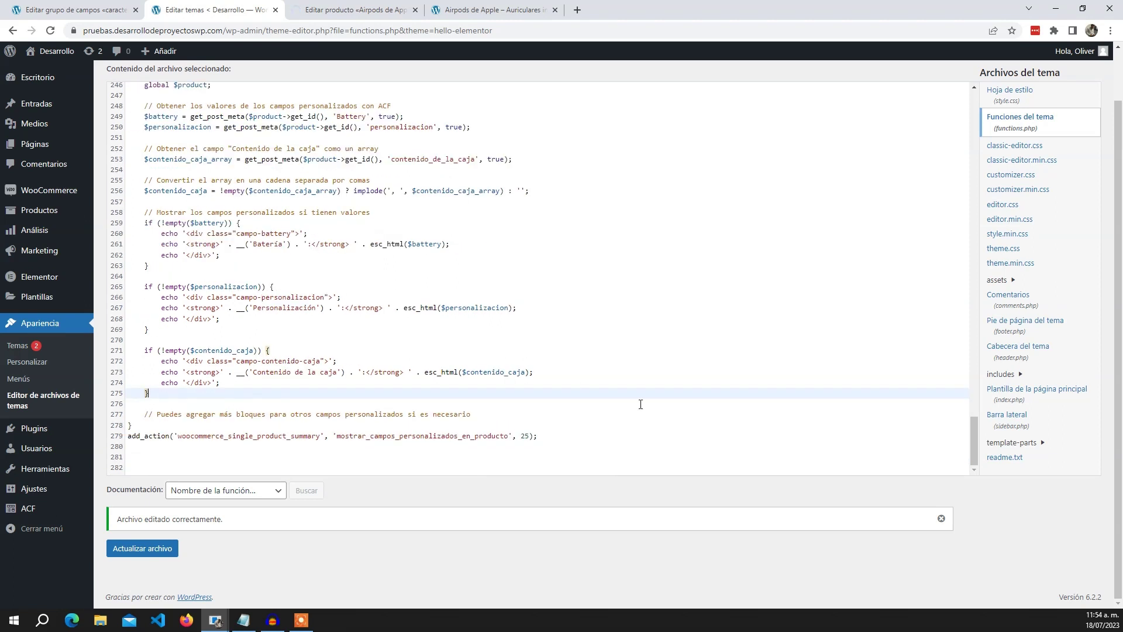
- Review the custom fields code up from the add_action line once more, and return to the AirPods product editor
left_click(585, 443)
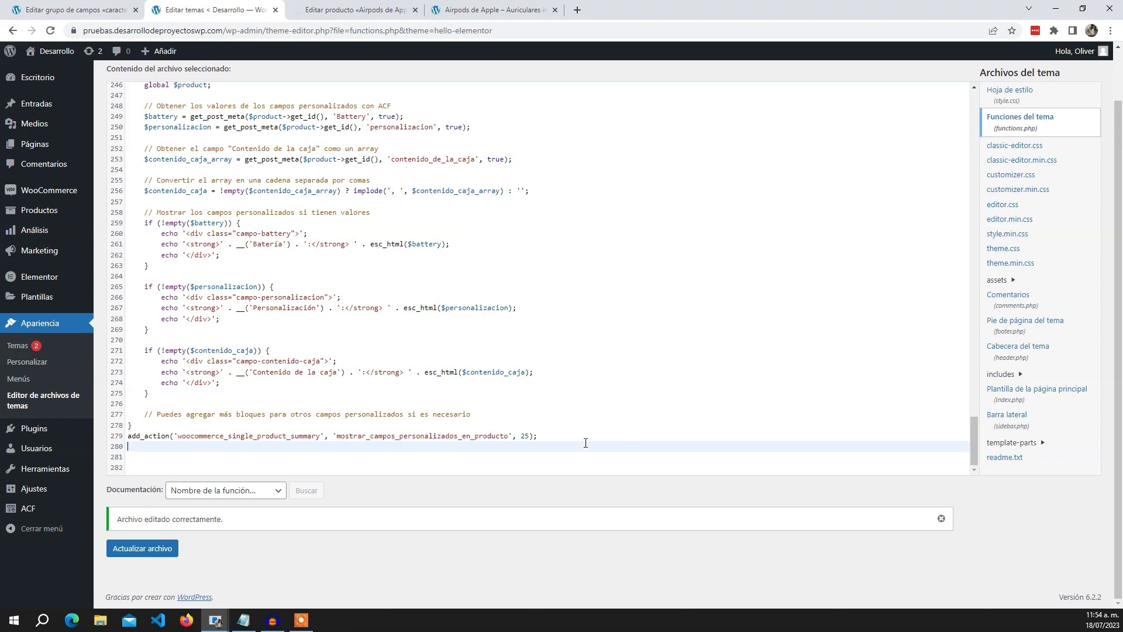
scroll(585, 443, "up", 2)
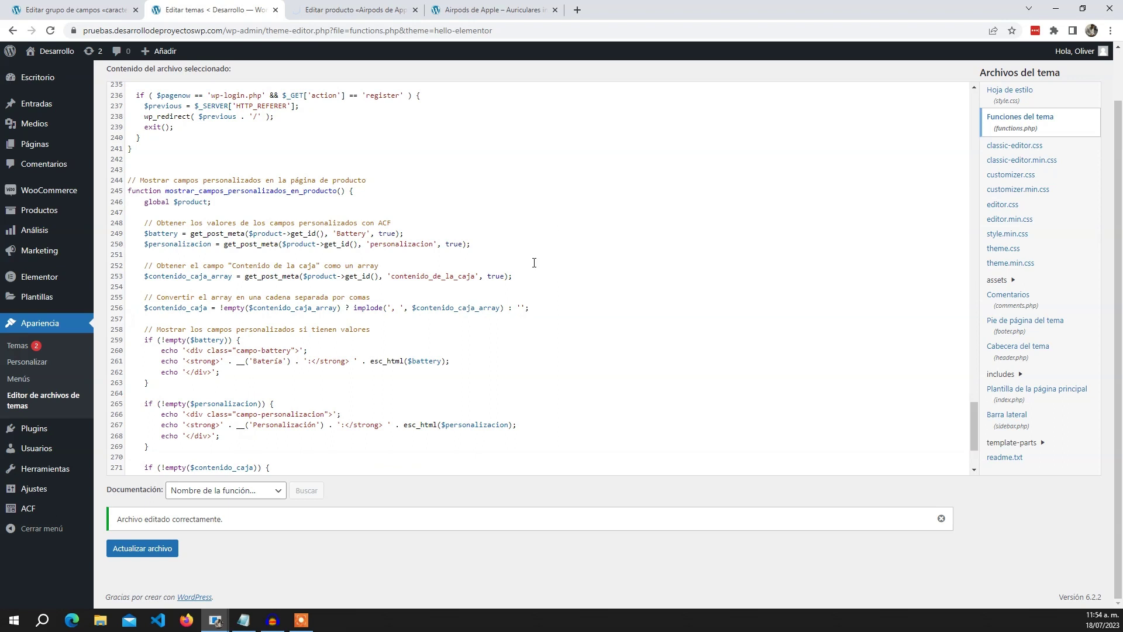
scroll(489, 379, "down", 2)
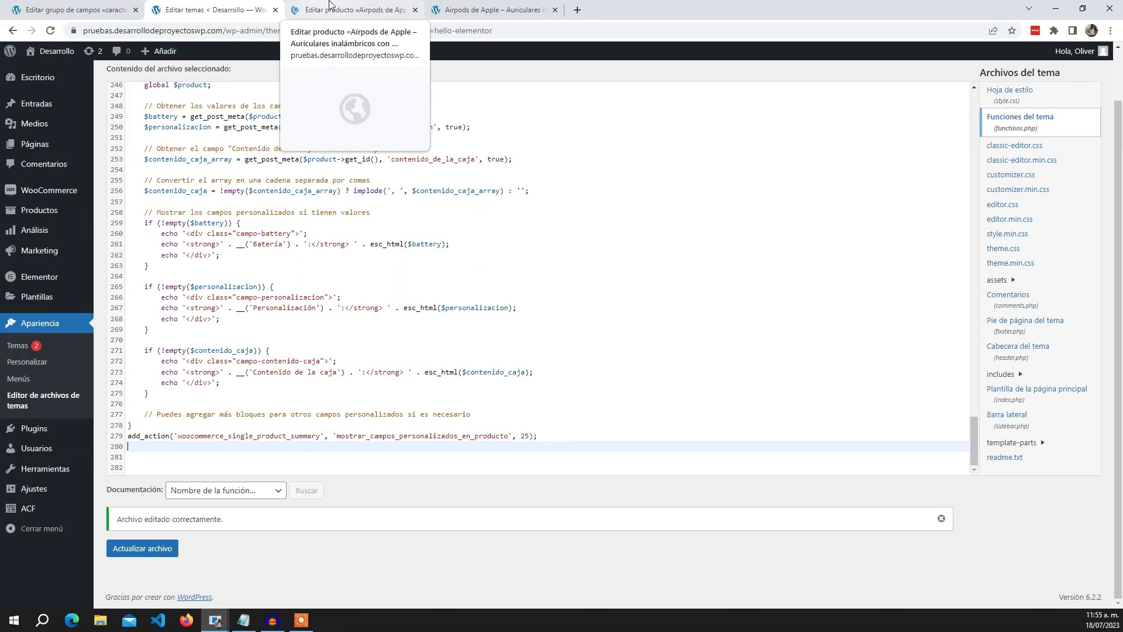
left_click_drag(588, 436, 189, 117)
scroll(545, 217, "up", 2)
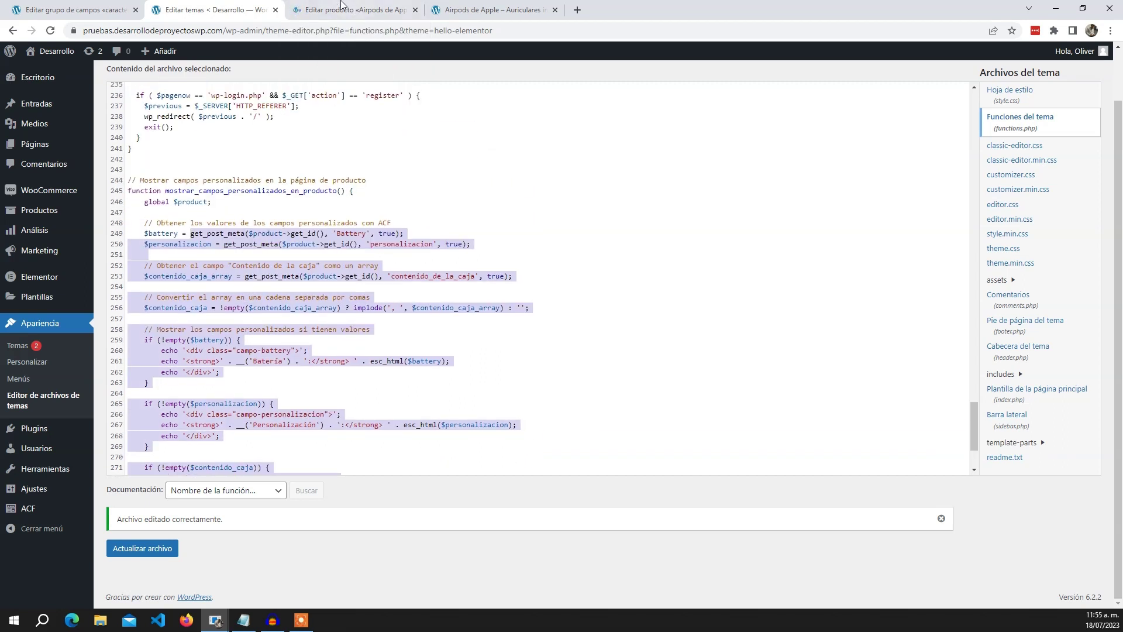
key("ctrl+Tab")
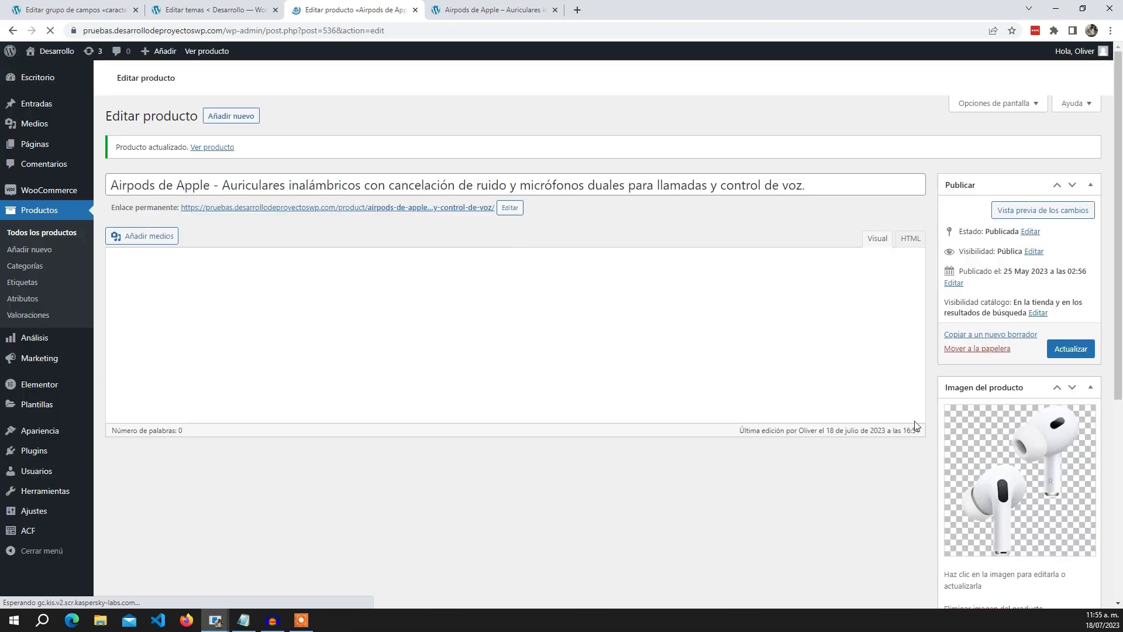
- Reload the AirPods product page and check the selected Contenido de la caja options in the product editor
scroll(741, 377, "down", 2)
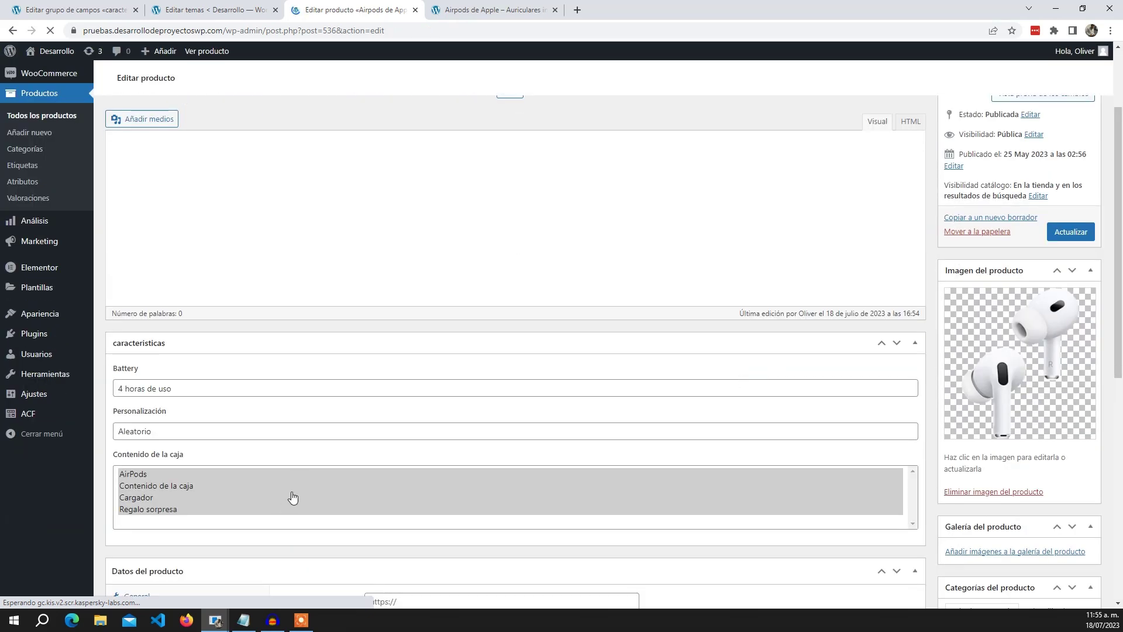
left_click(491, 10)
left_click(422, 30)
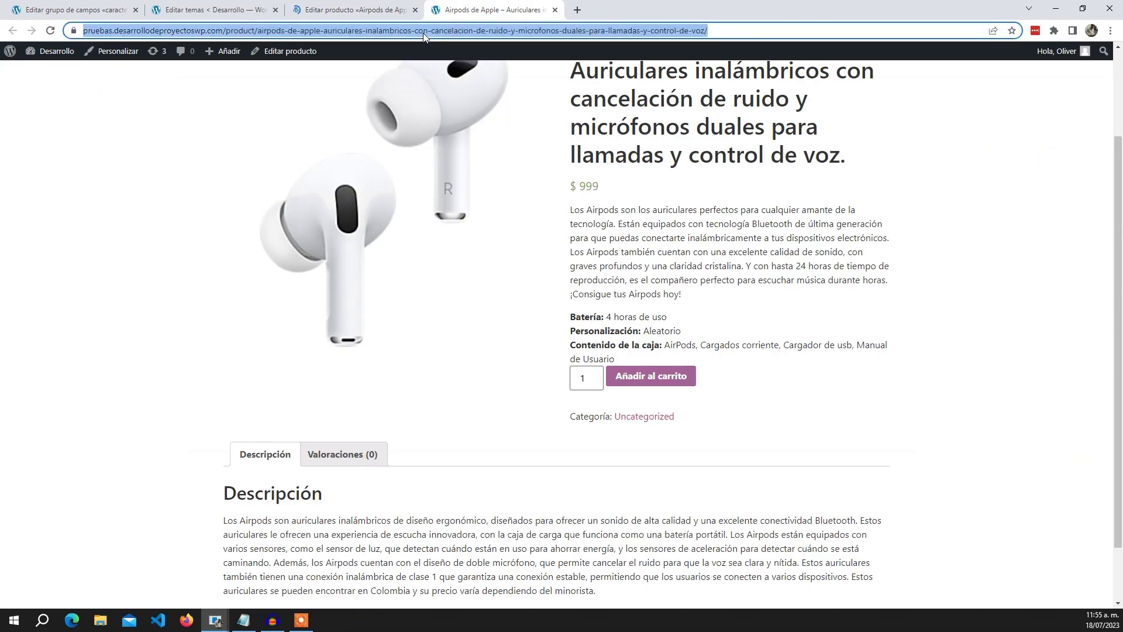
key("Return")
left_click(312, 8)
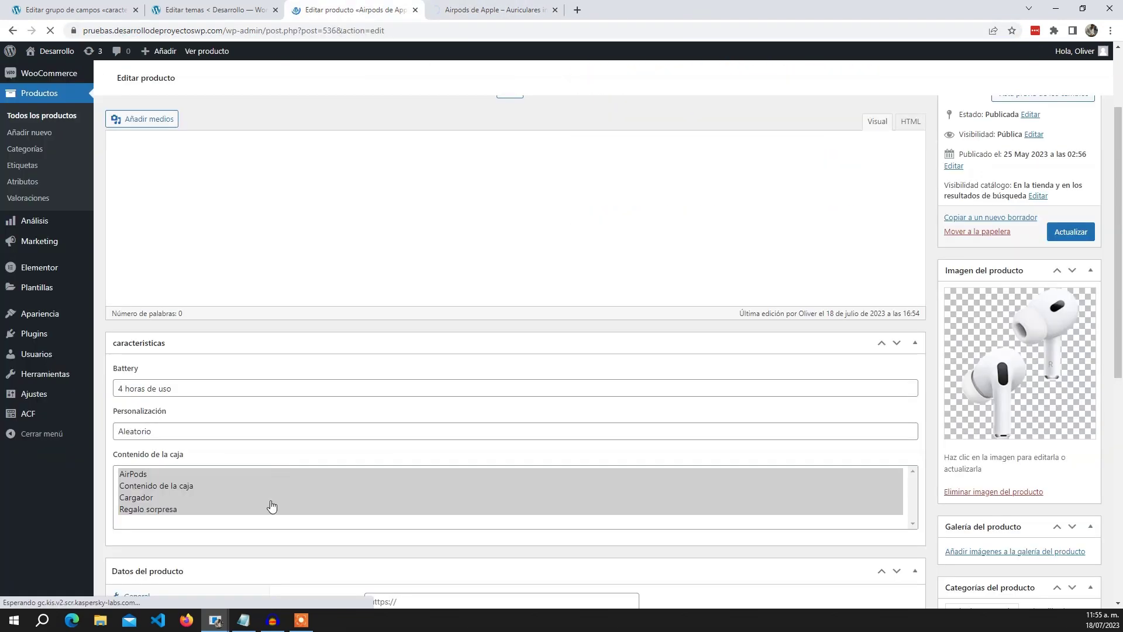
- Compare the Contenido de la caja line on the reloaded AirPods product page with the options selected in the editor
left_click(468, 13)
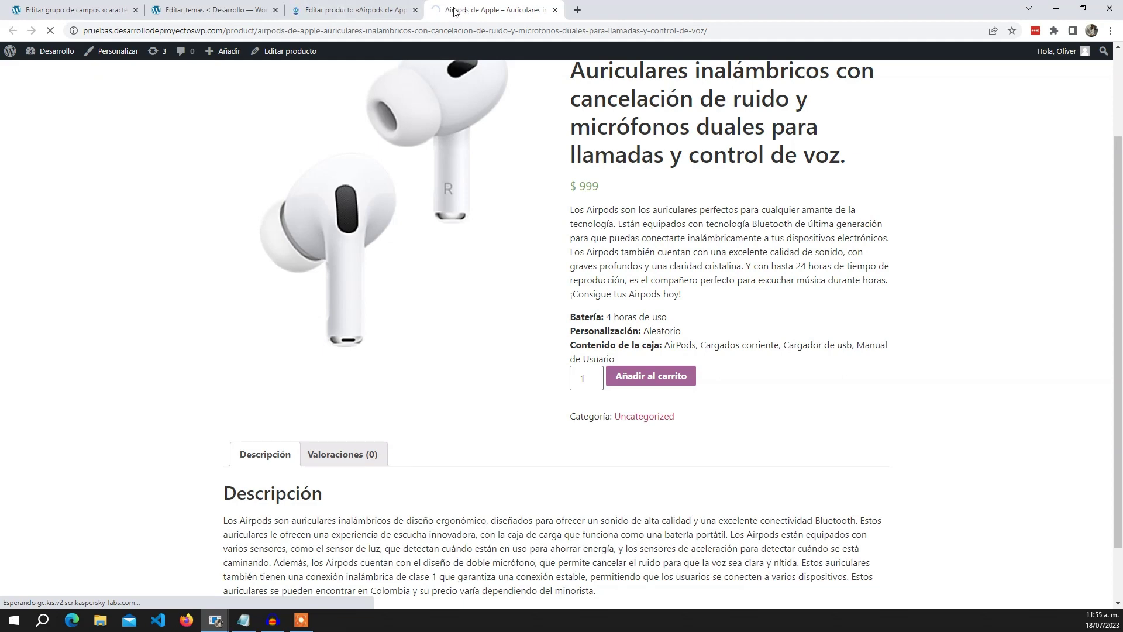
scroll(920, 356, "down", 1)
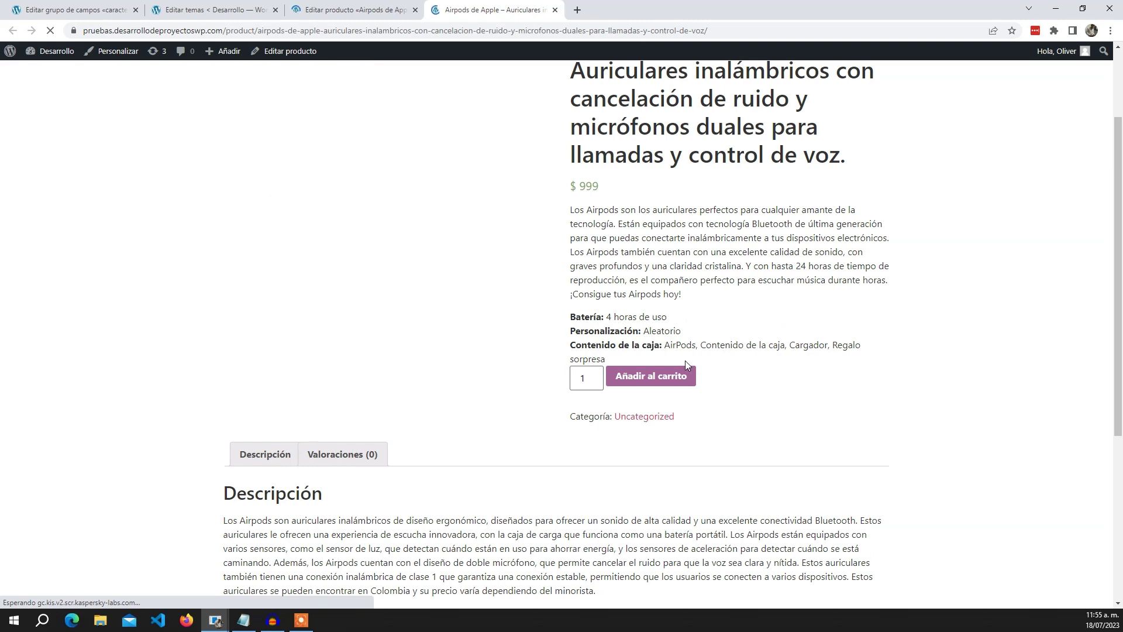
left_click_drag(822, 342, 865, 371)
left_click(868, 375)
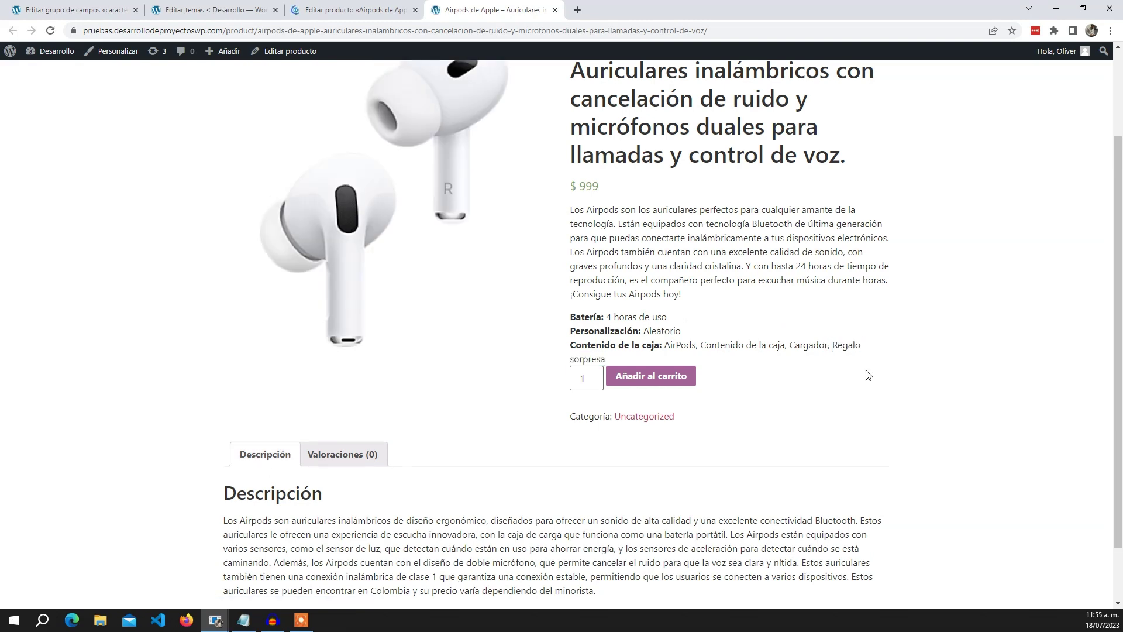
scroll(868, 374, "up", 2)
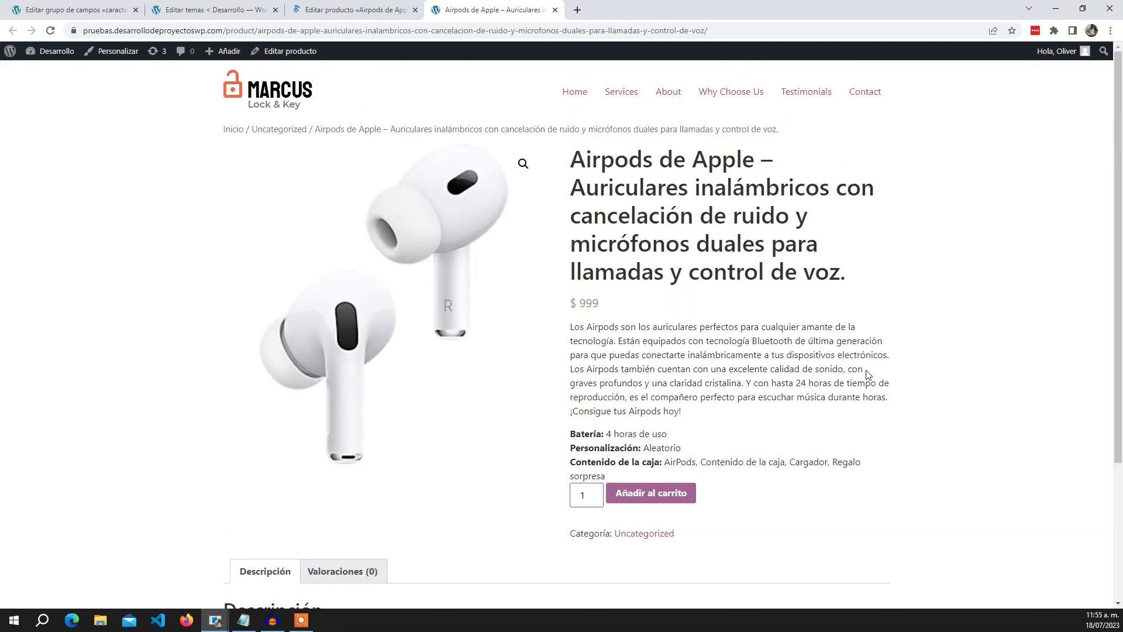